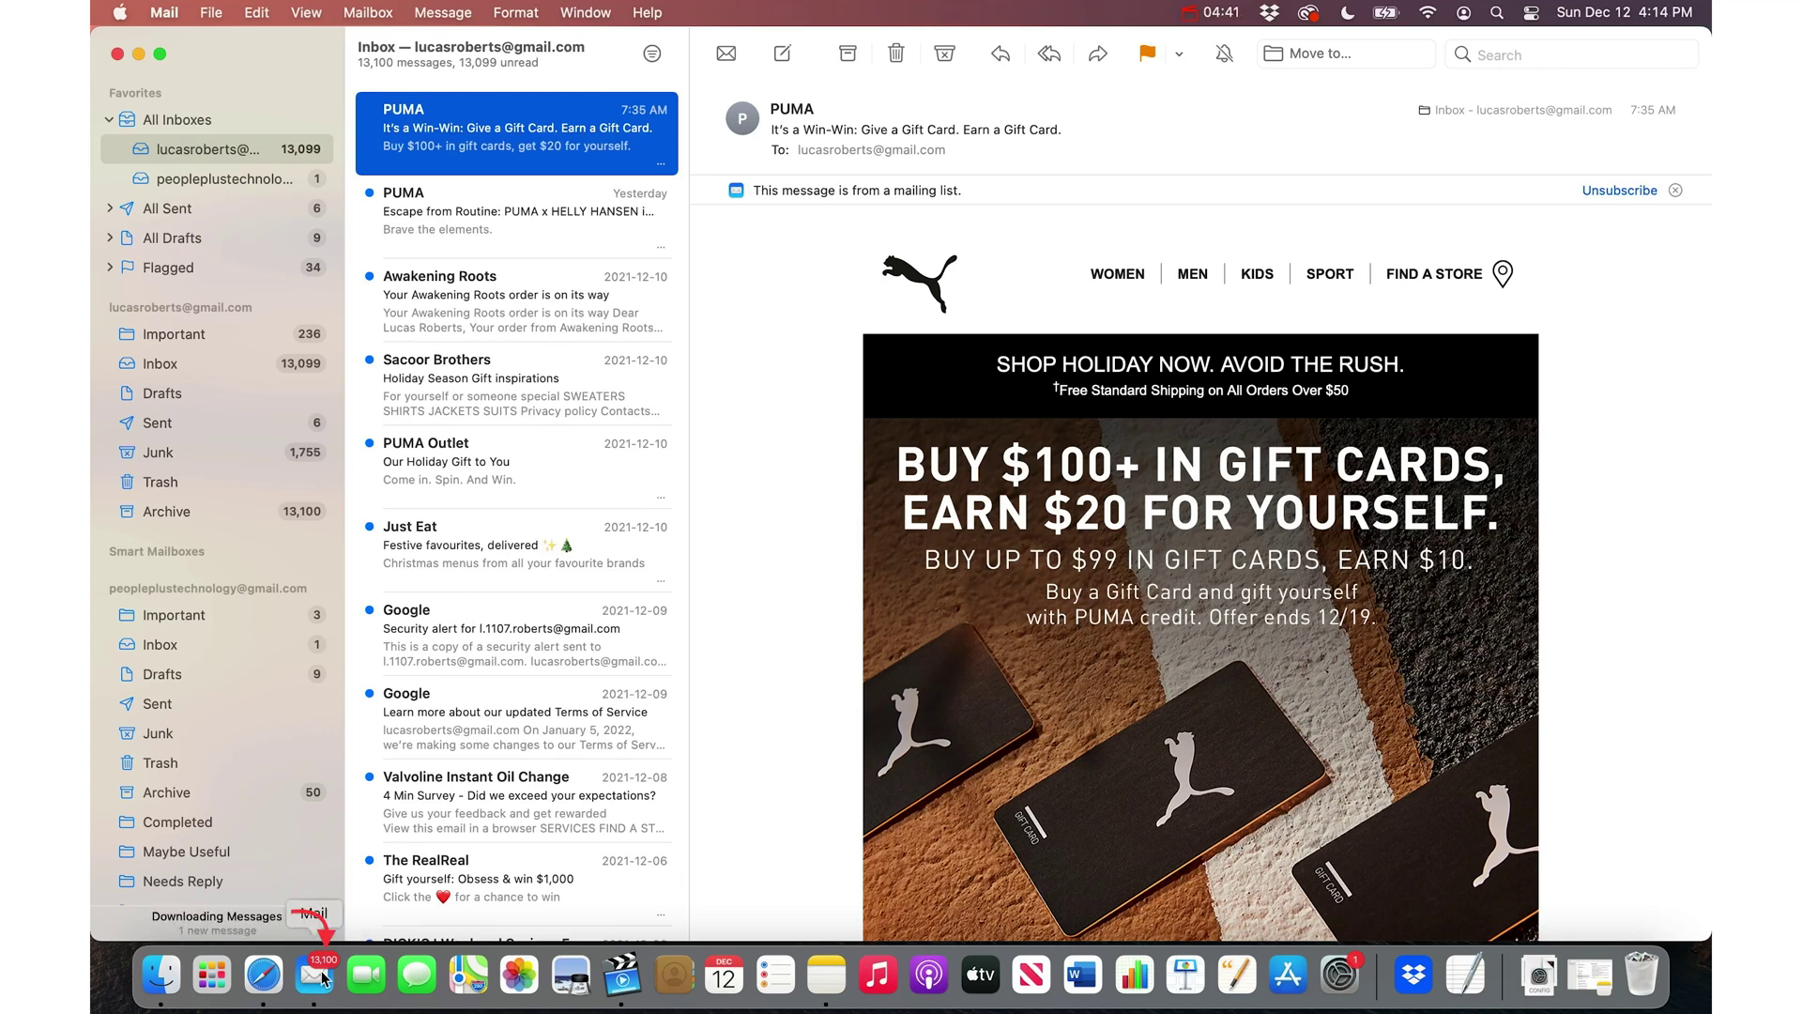
In System Preferences > Notifications, turn off Mail's Badge app icon option
{"action": "left_click", "coordinate": [119, 13]}
{"action": "left_click", "coordinate": [163, 78]}
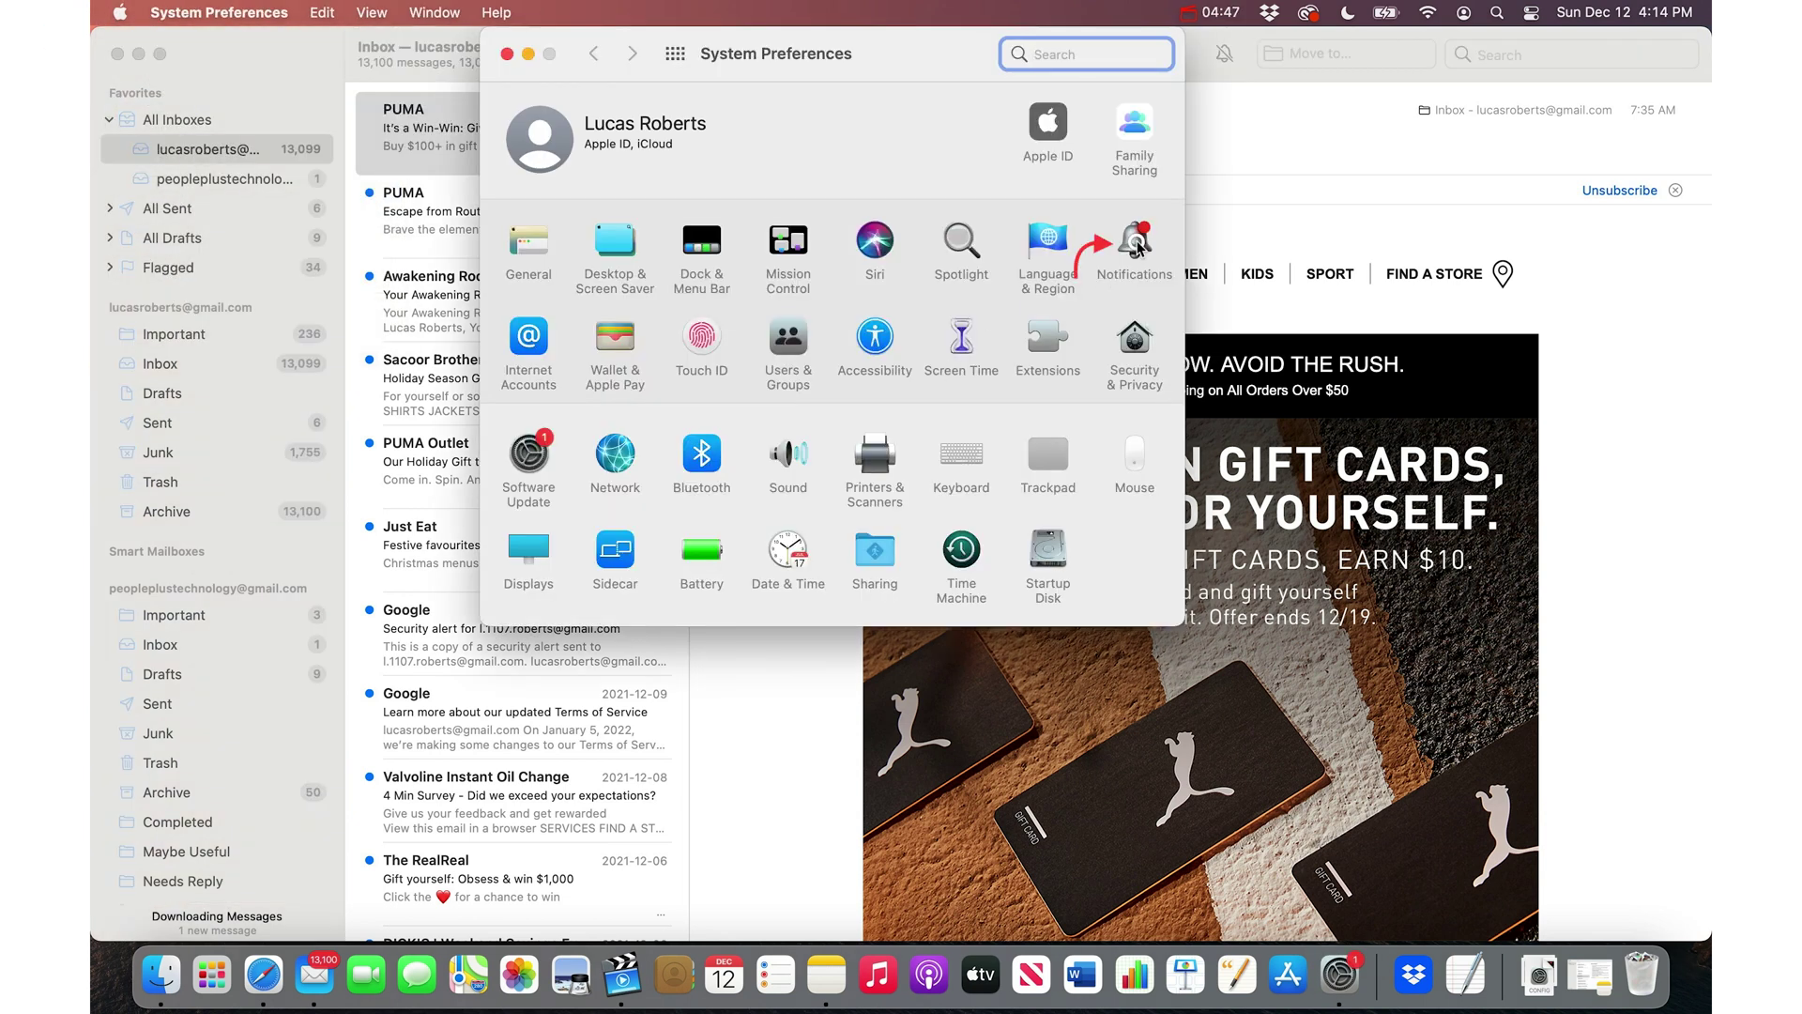
{"action": "left_click", "coordinate": [1135, 270]}
{"action": "scroll", "coordinate": [598, 275], "scroll_direction": "down", "scroll_amount": 4}
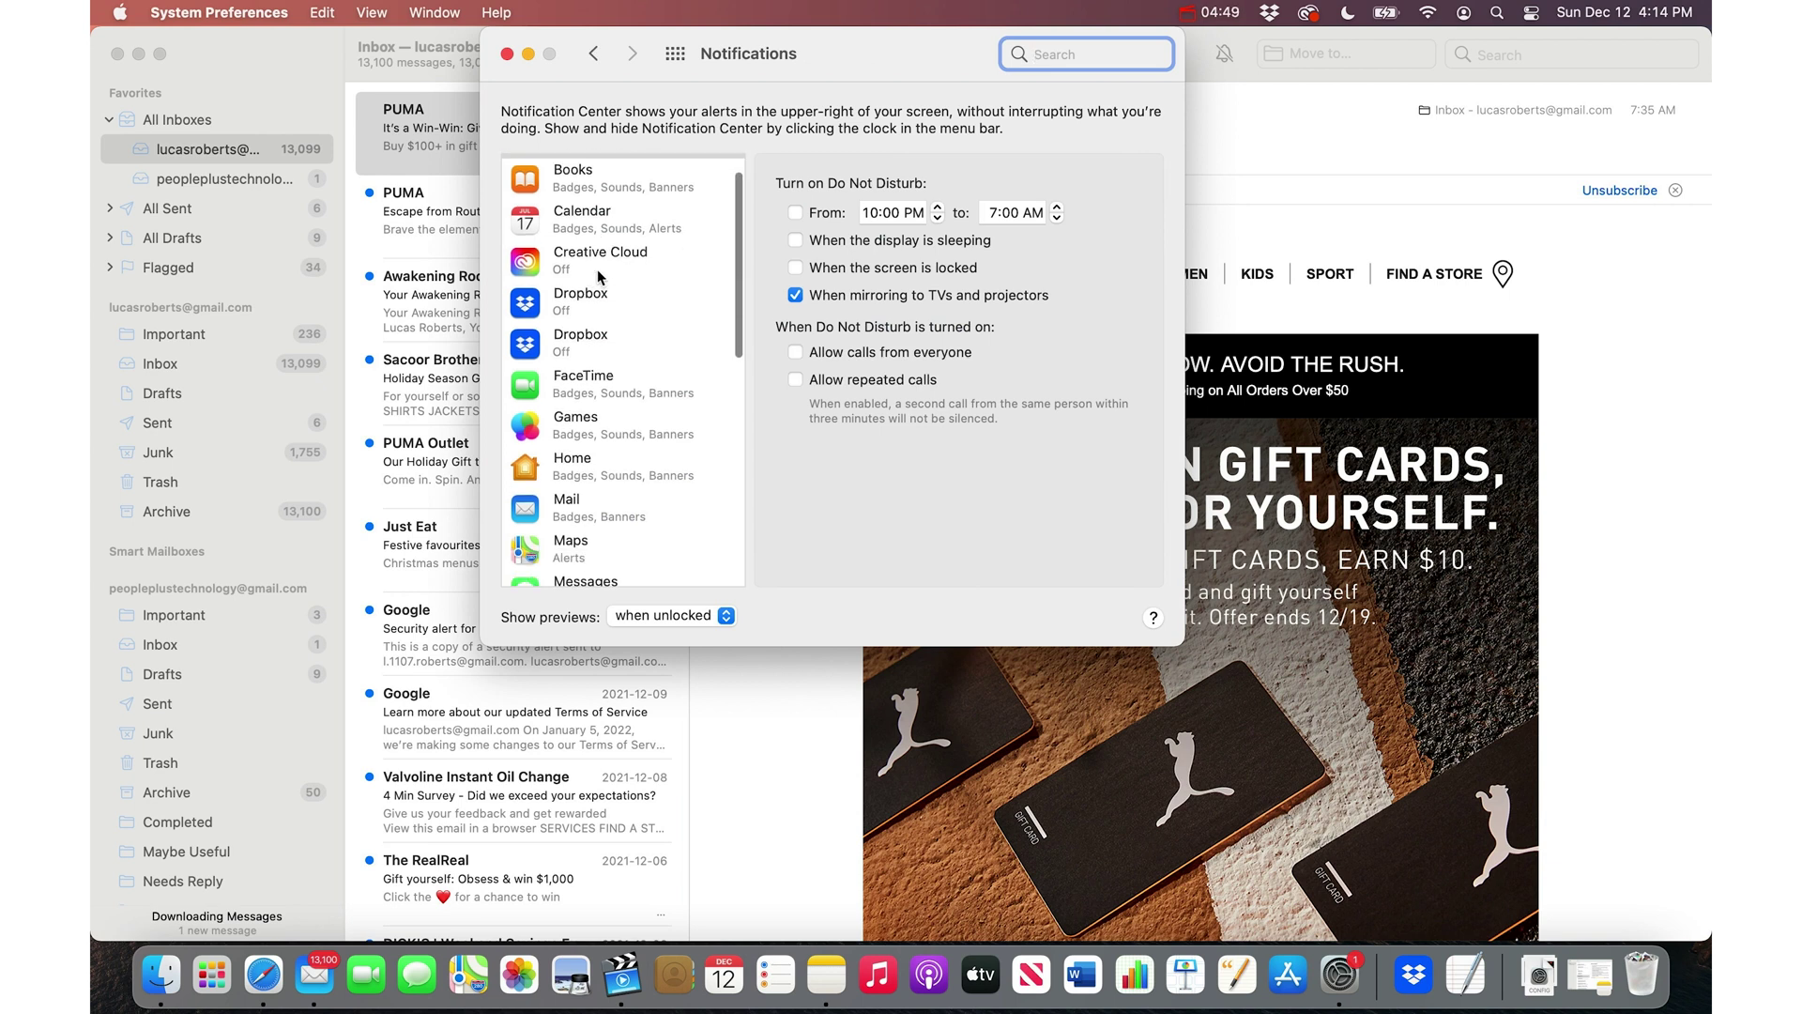
{"action": "left_click", "coordinate": [579, 404]}
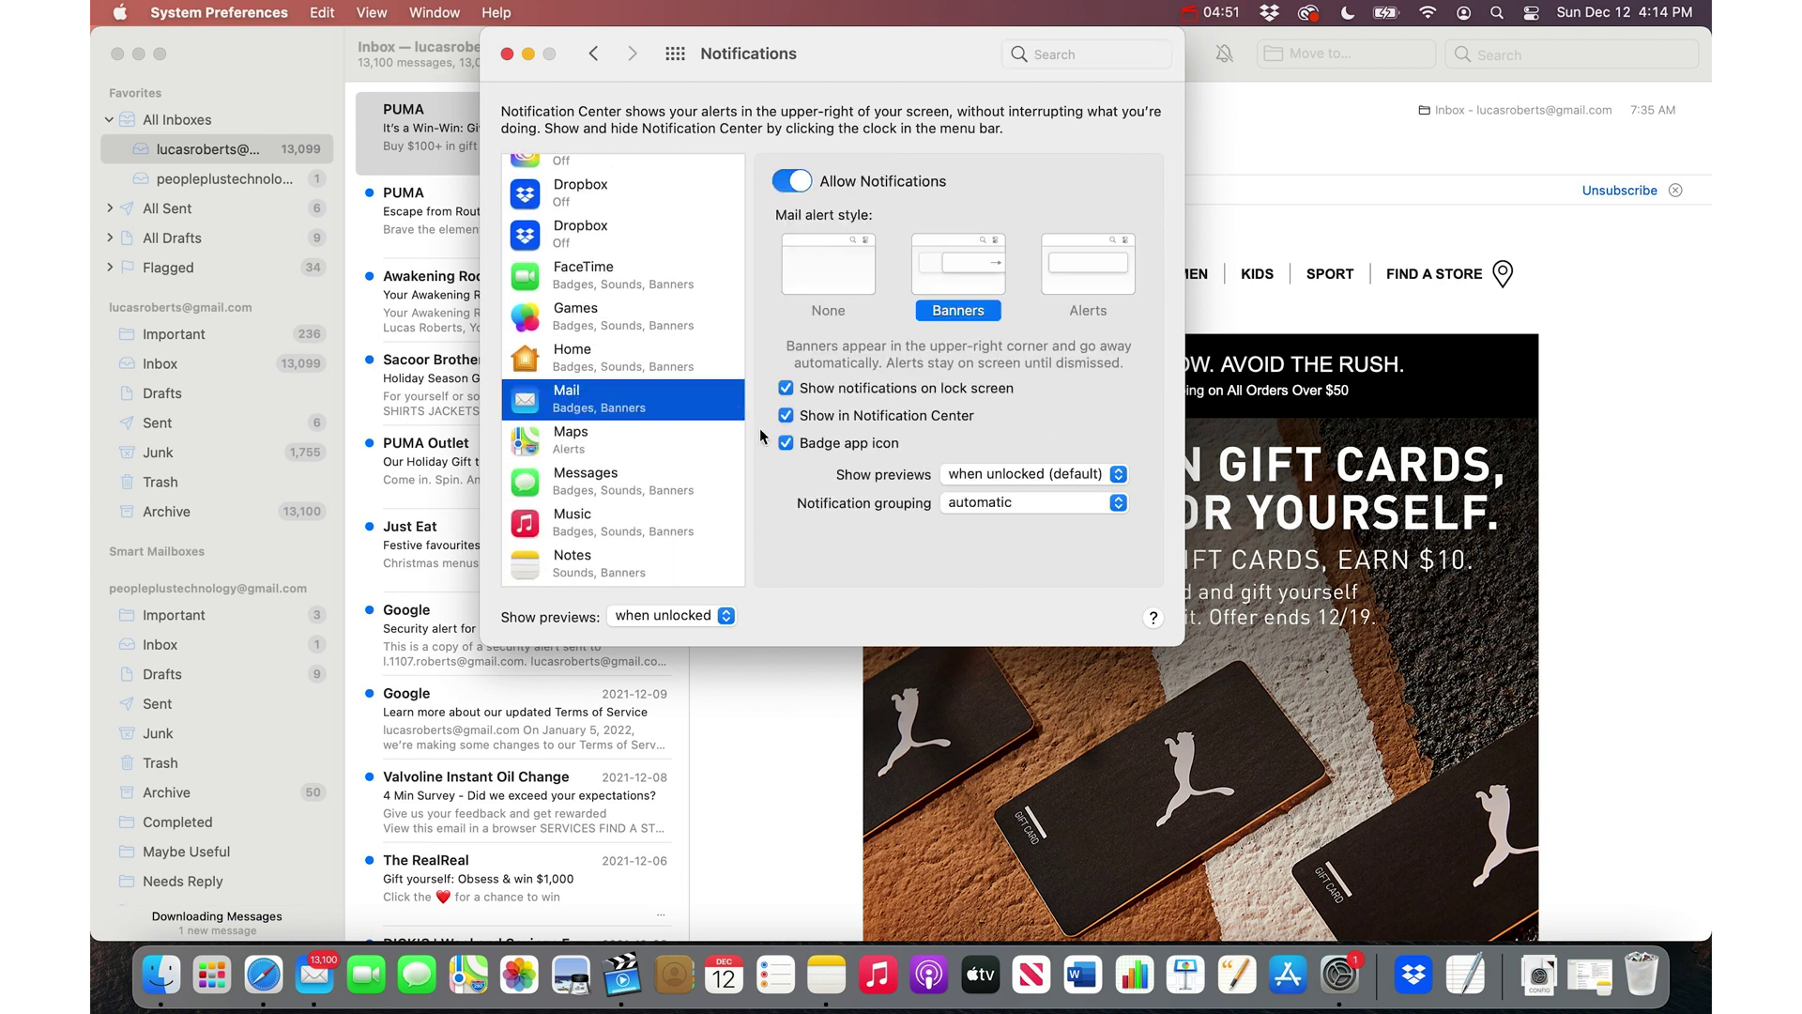
{"action": "left_click", "coordinate": [869, 445]}
Back in Mail, select every inbox message and mark them all as read
{"action": "left_click", "coordinate": [506, 55]}
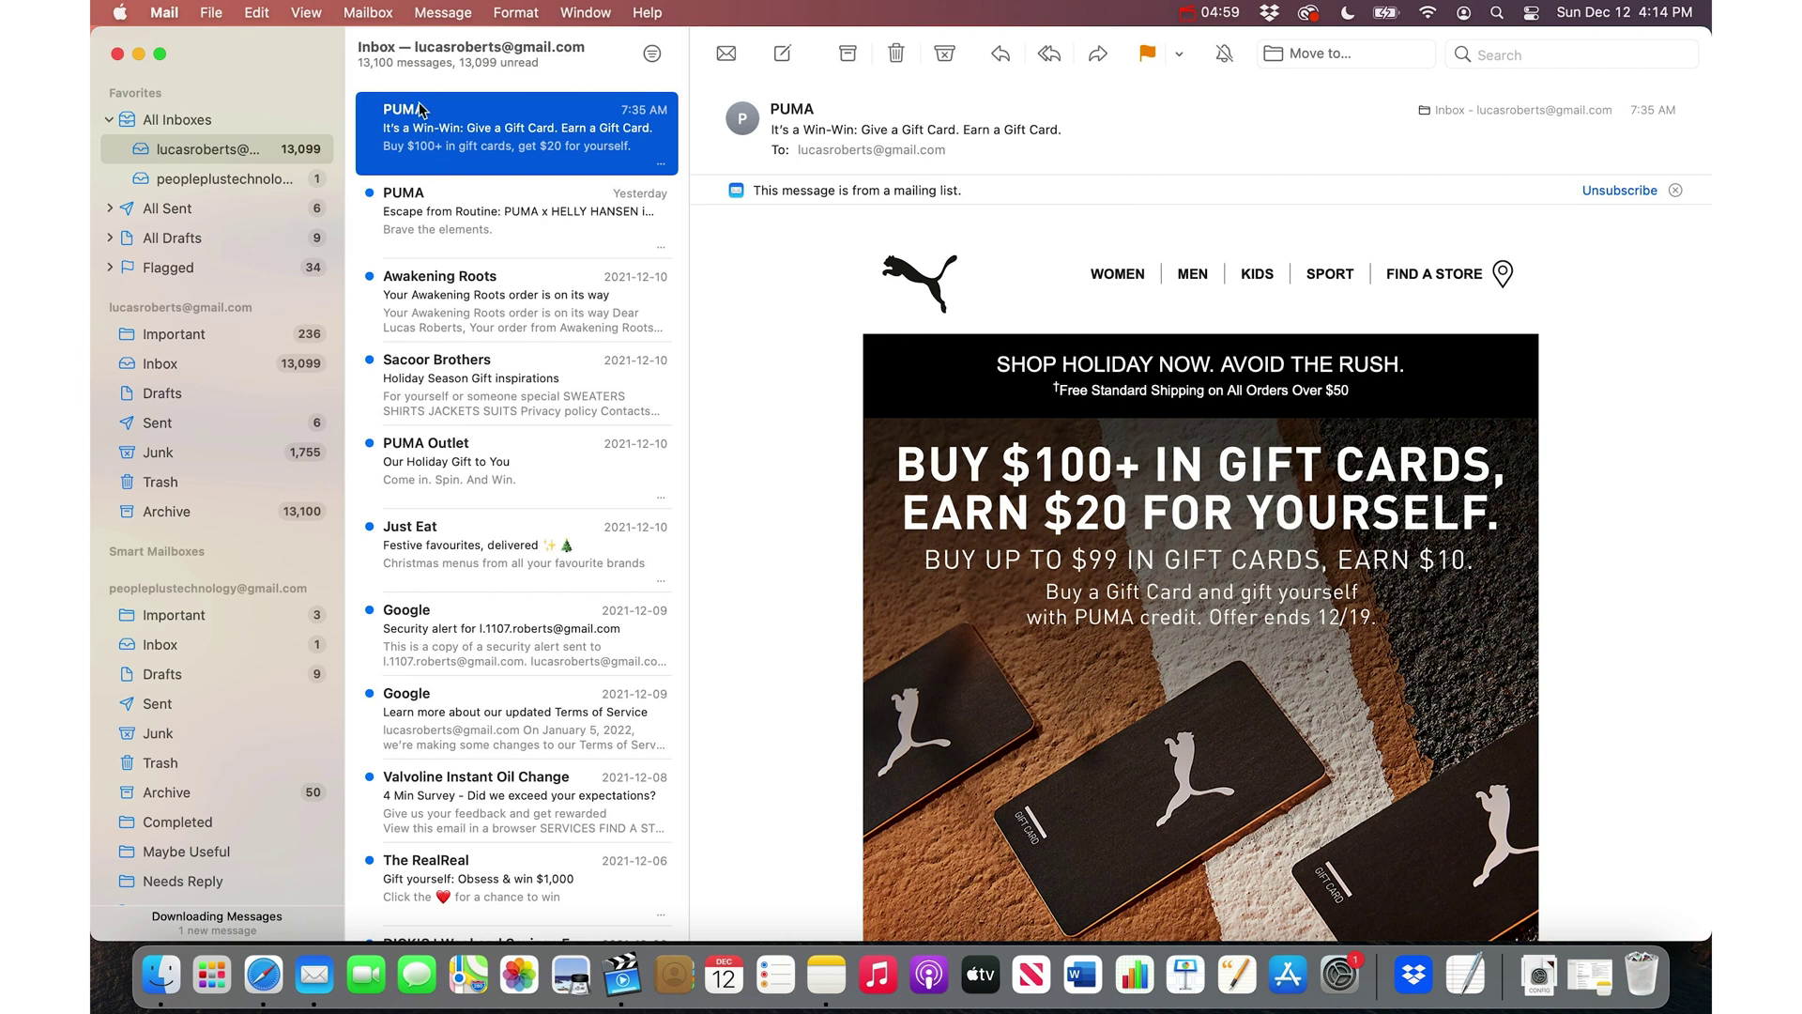
{"action": "left_click", "coordinate": [258, 12]}
{"action": "left_click", "coordinate": [300, 201]}
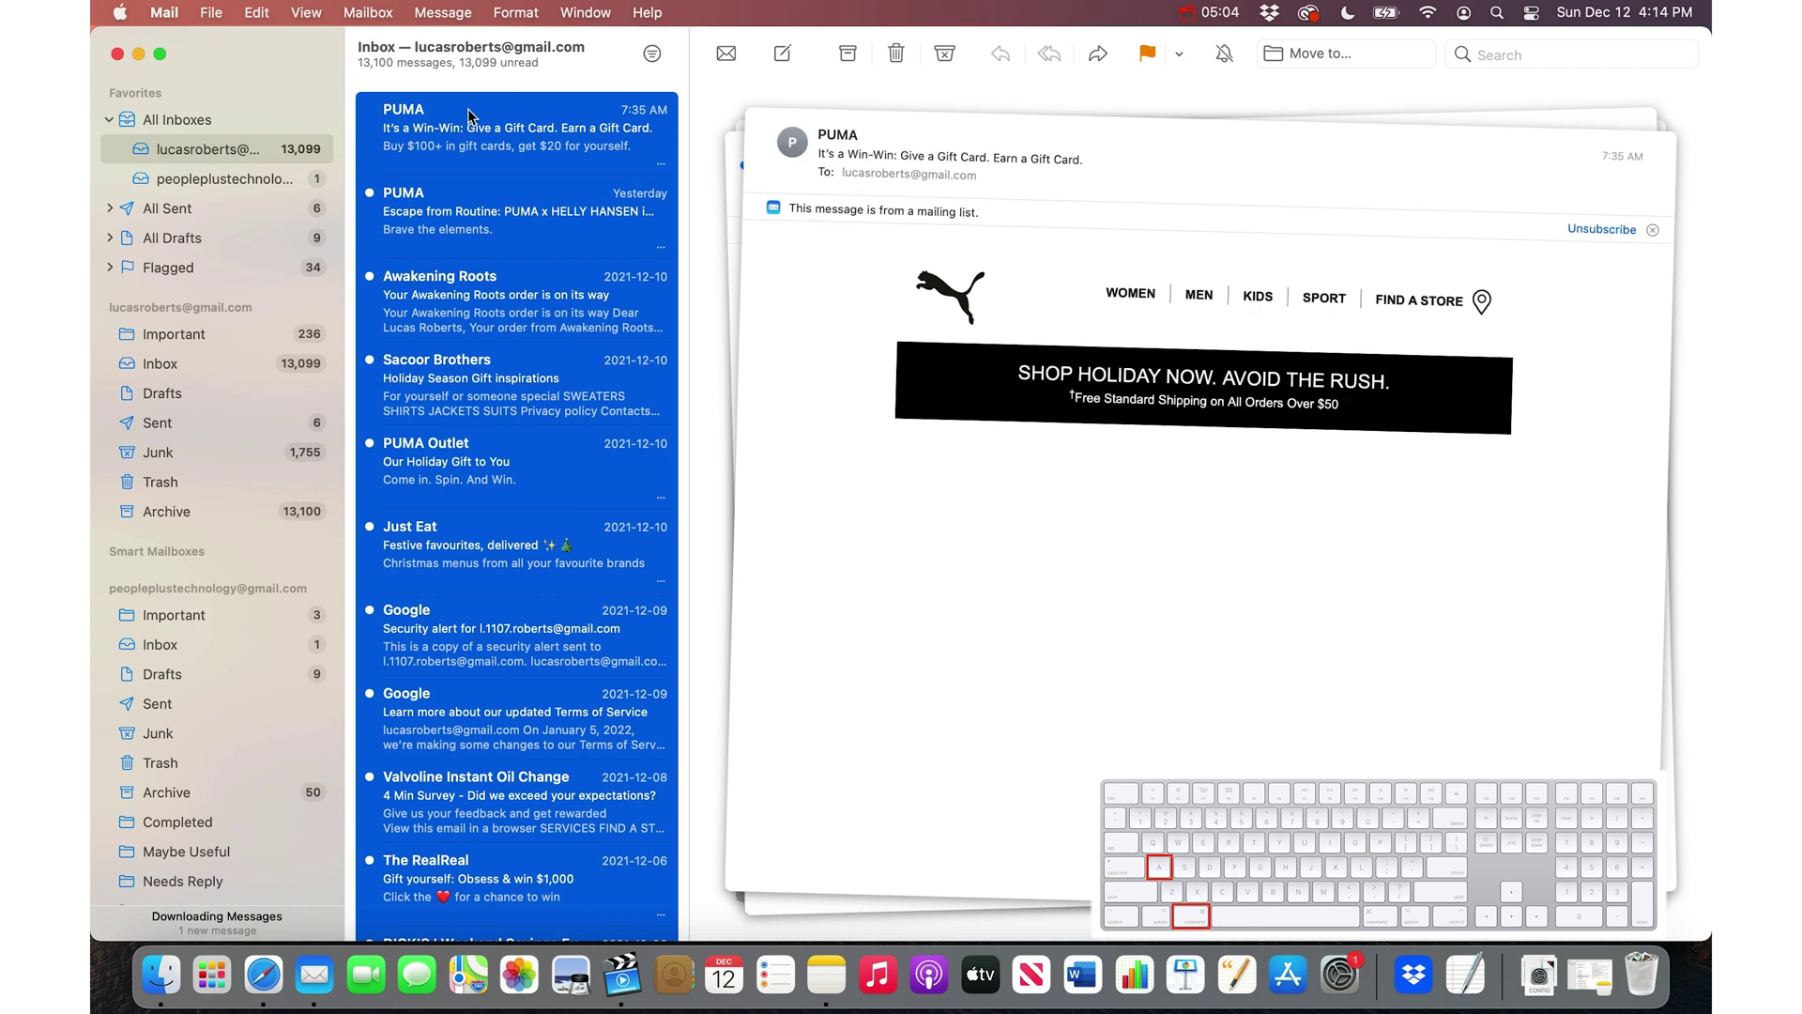
{"action": "left_click", "coordinate": [443, 14]}
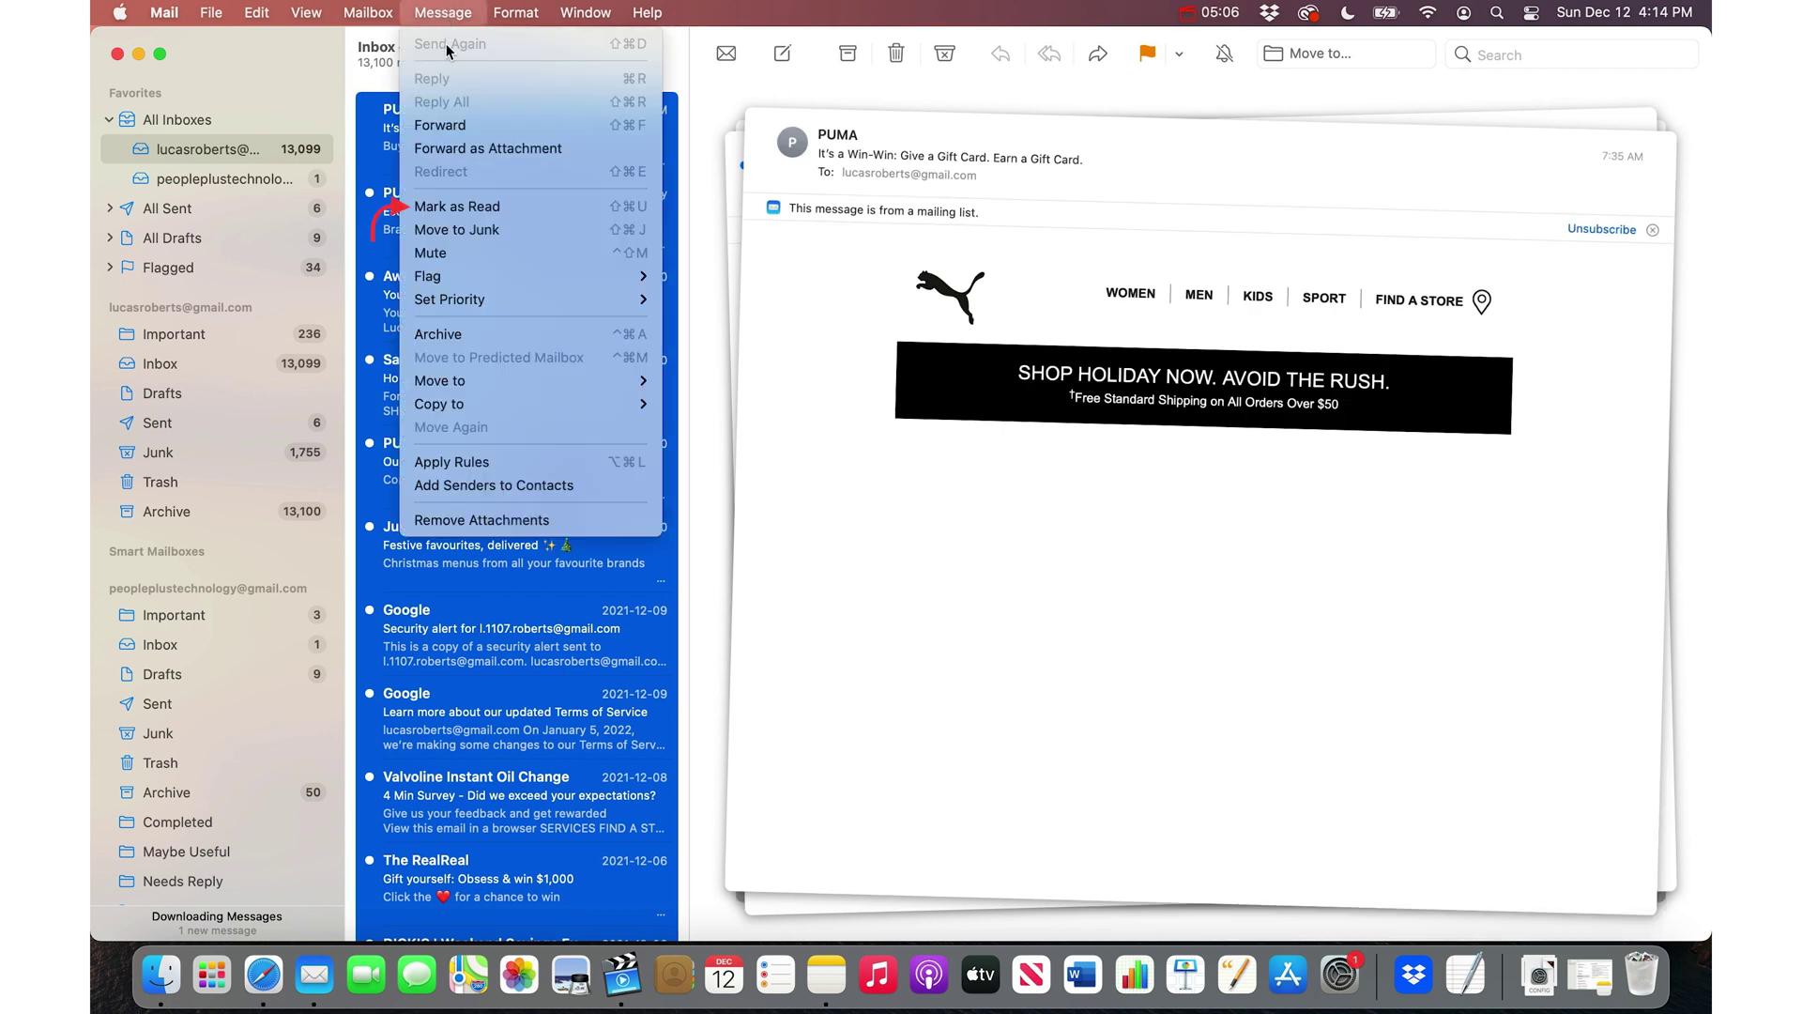
{"action": "left_click", "coordinate": [537, 206]}
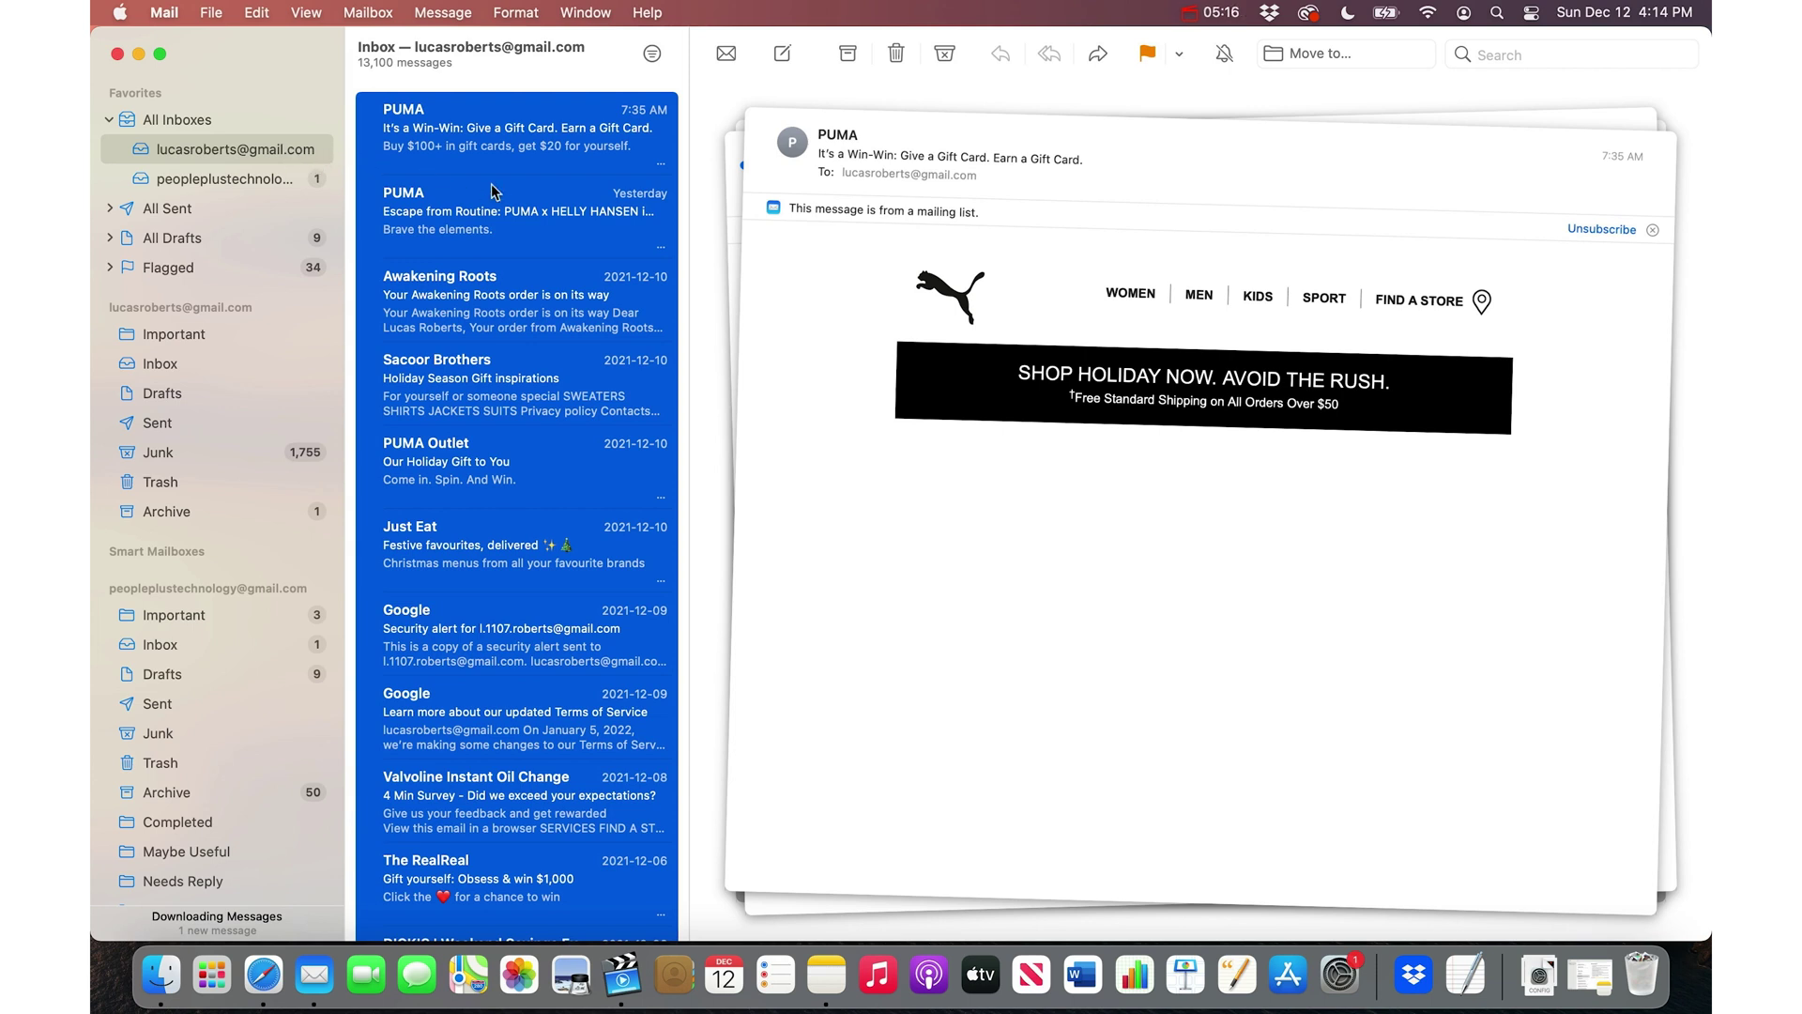
{"action": "left_click", "coordinate": [519, 153]}
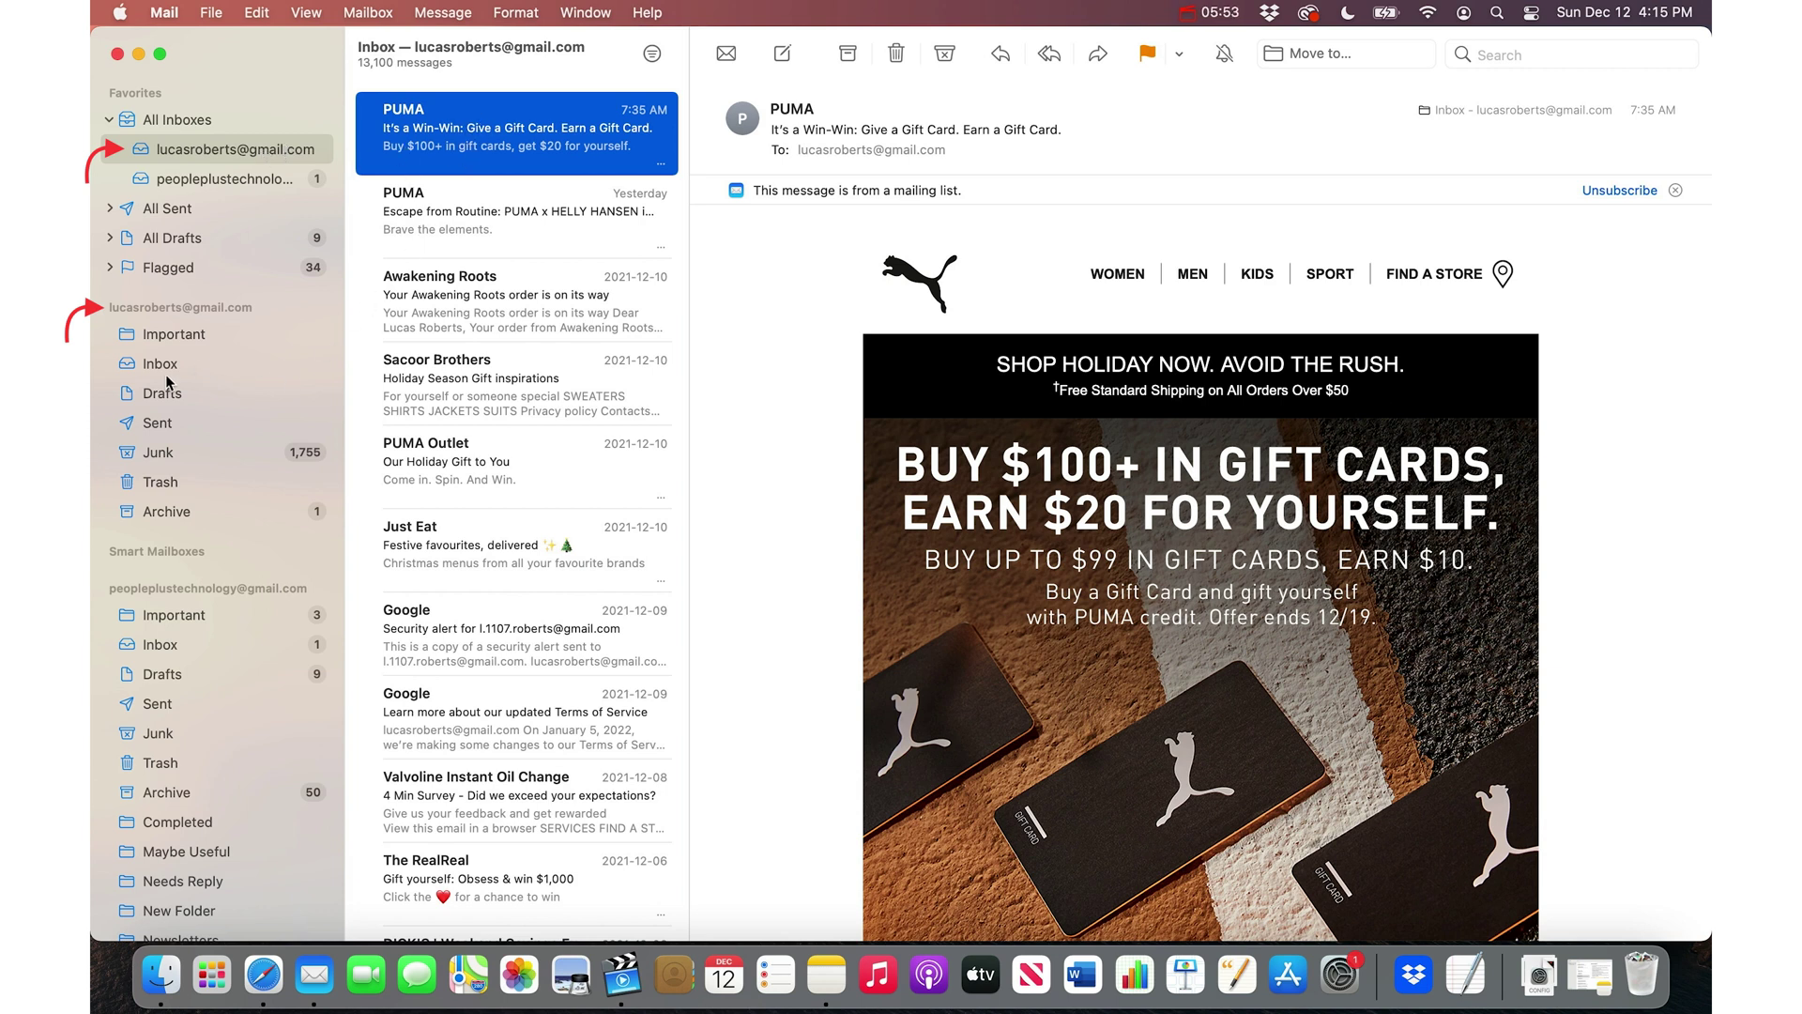
{"action": "mouse_move", "coordinate": [221, 308]}
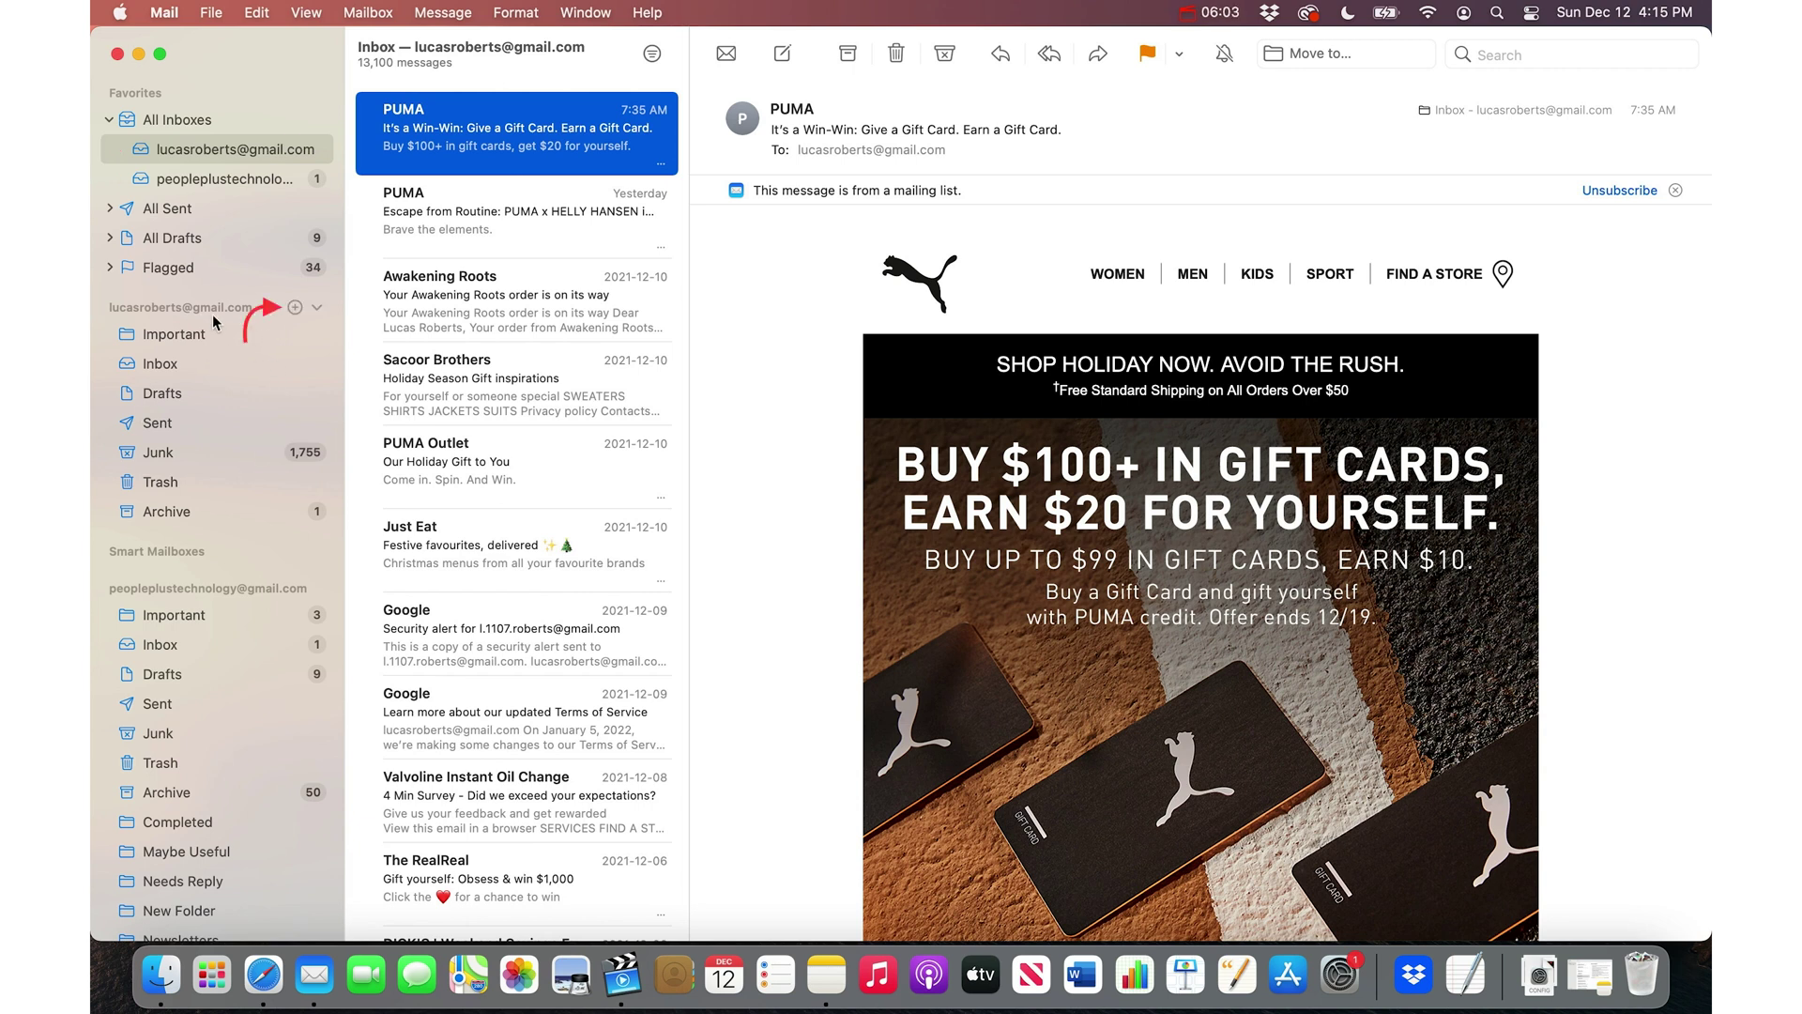
Create new mailboxes named Completed and Reference in the account
{"action": "left_click", "coordinate": [295, 308]}
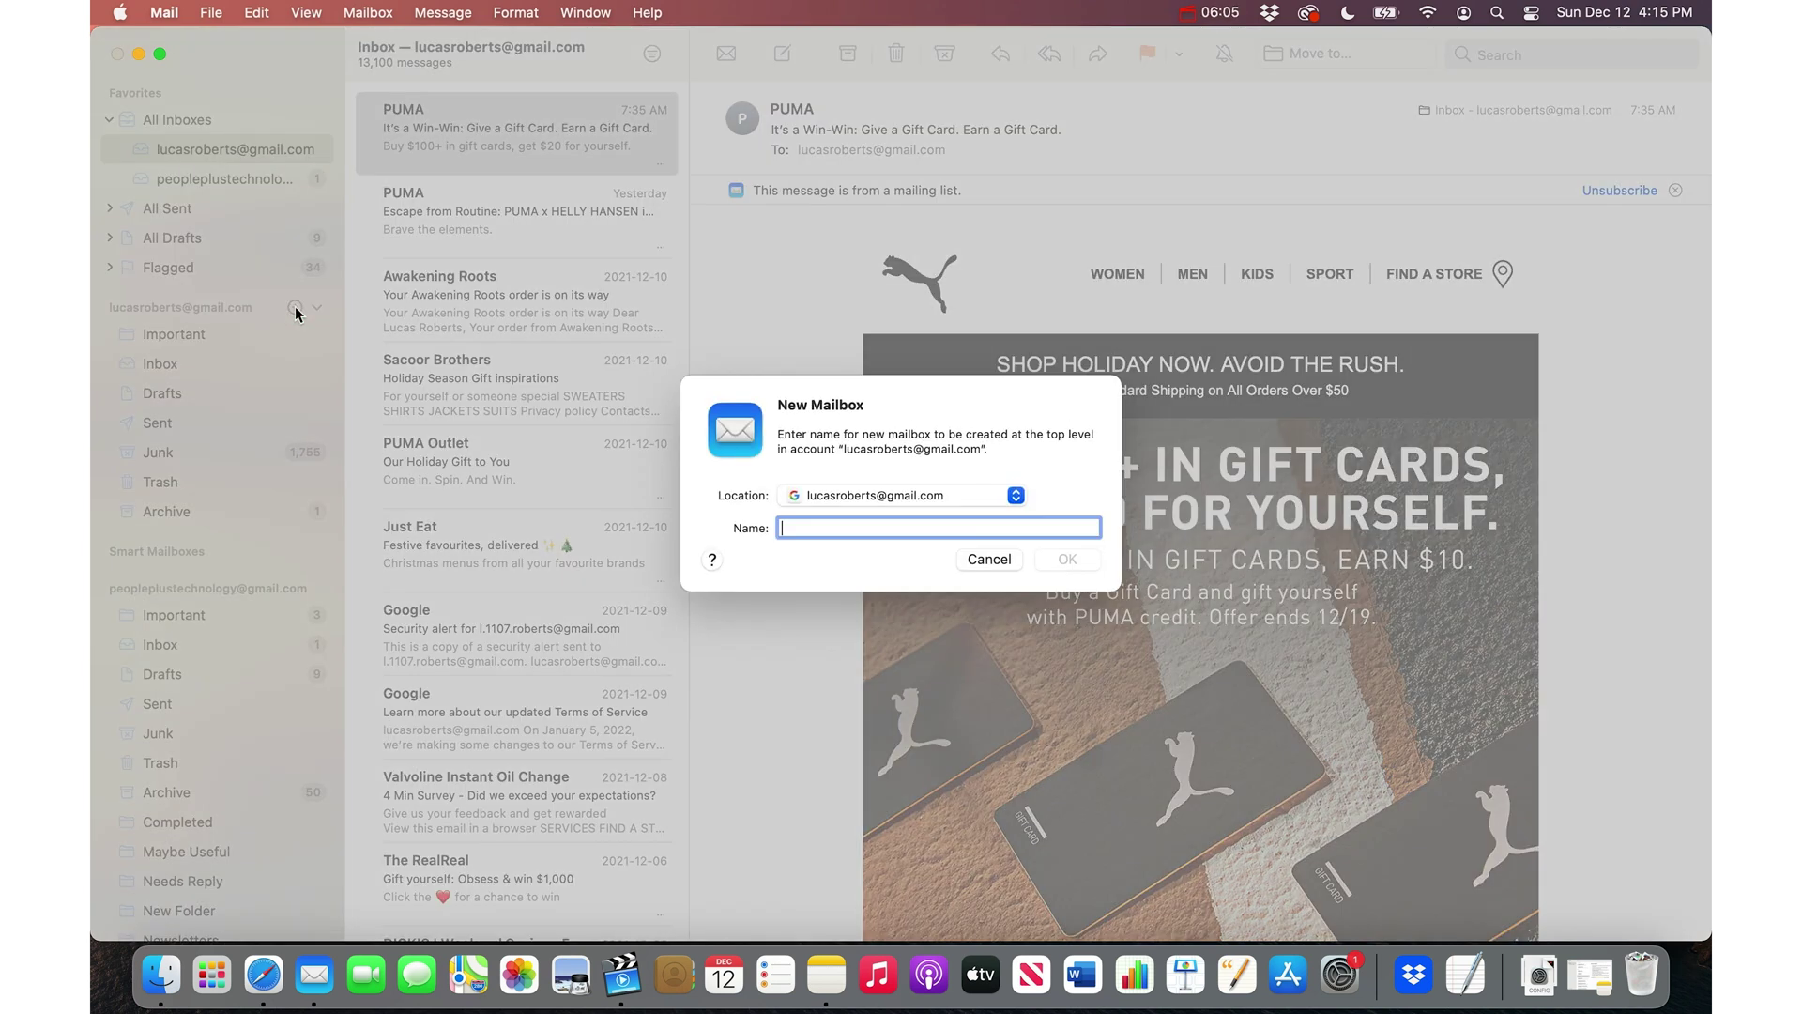
{"action": "type", "text": "Completed"}
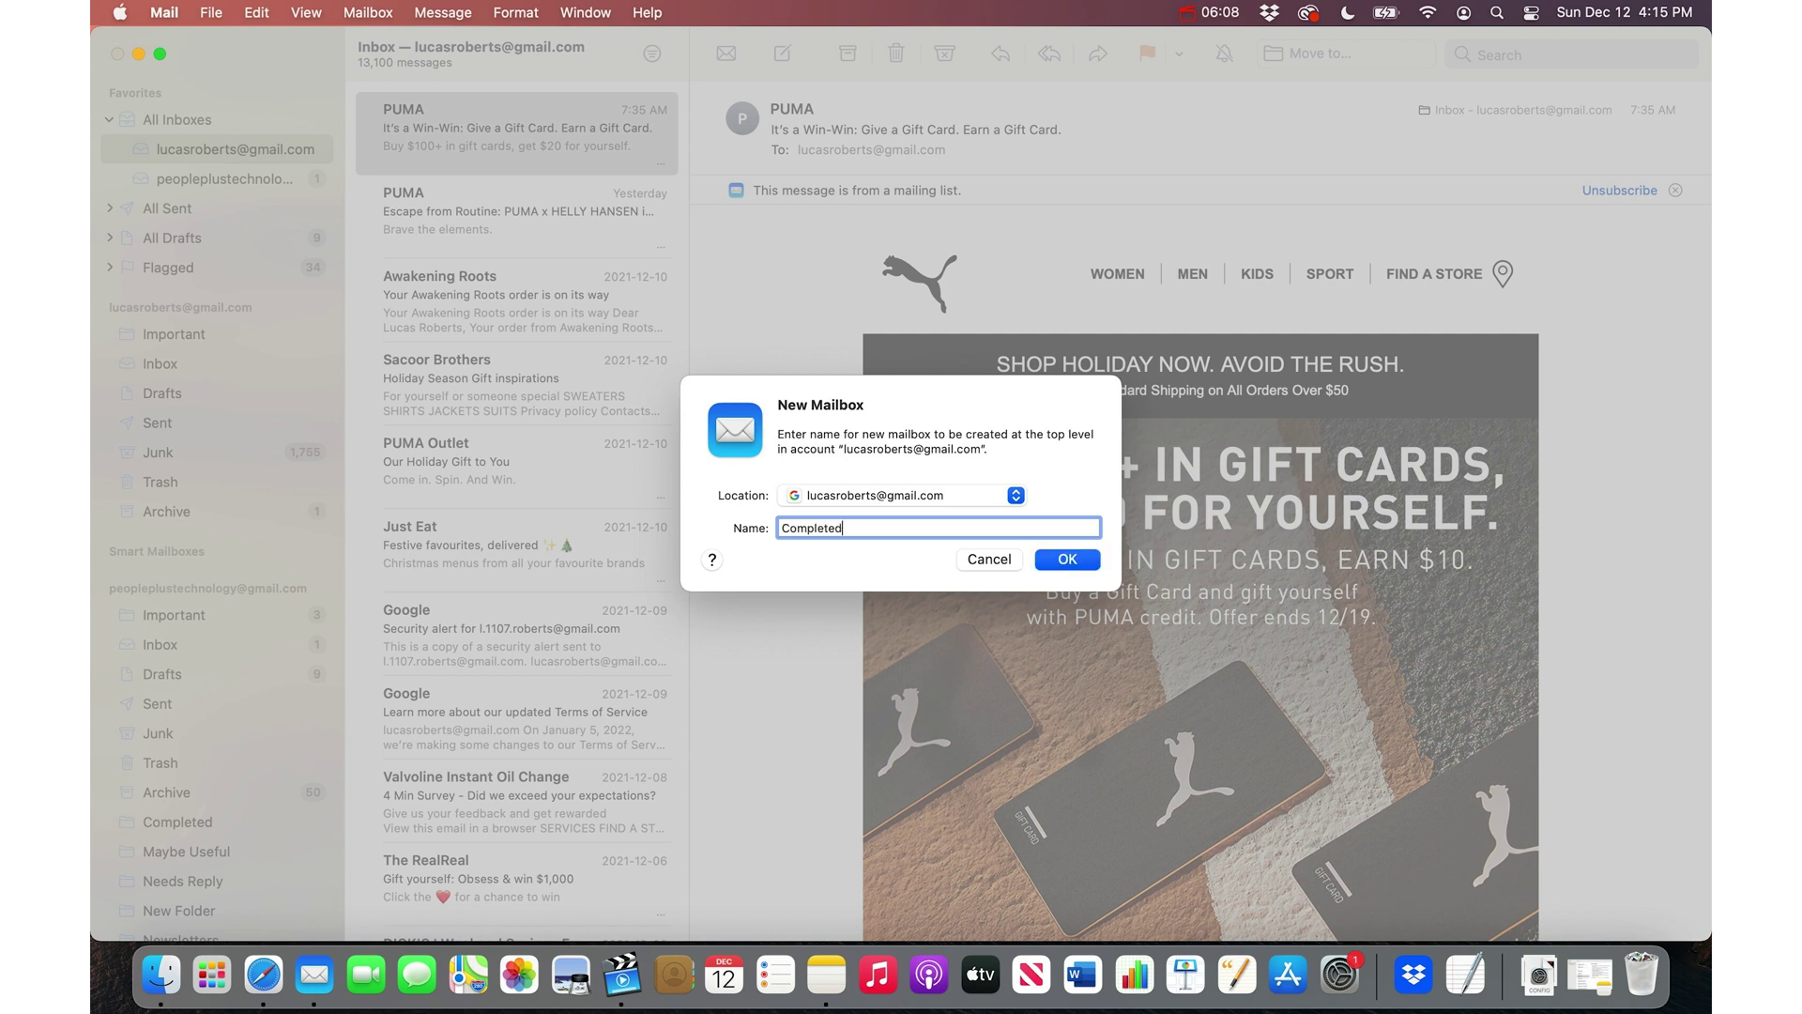
{"action": "key", "text": "Return"}
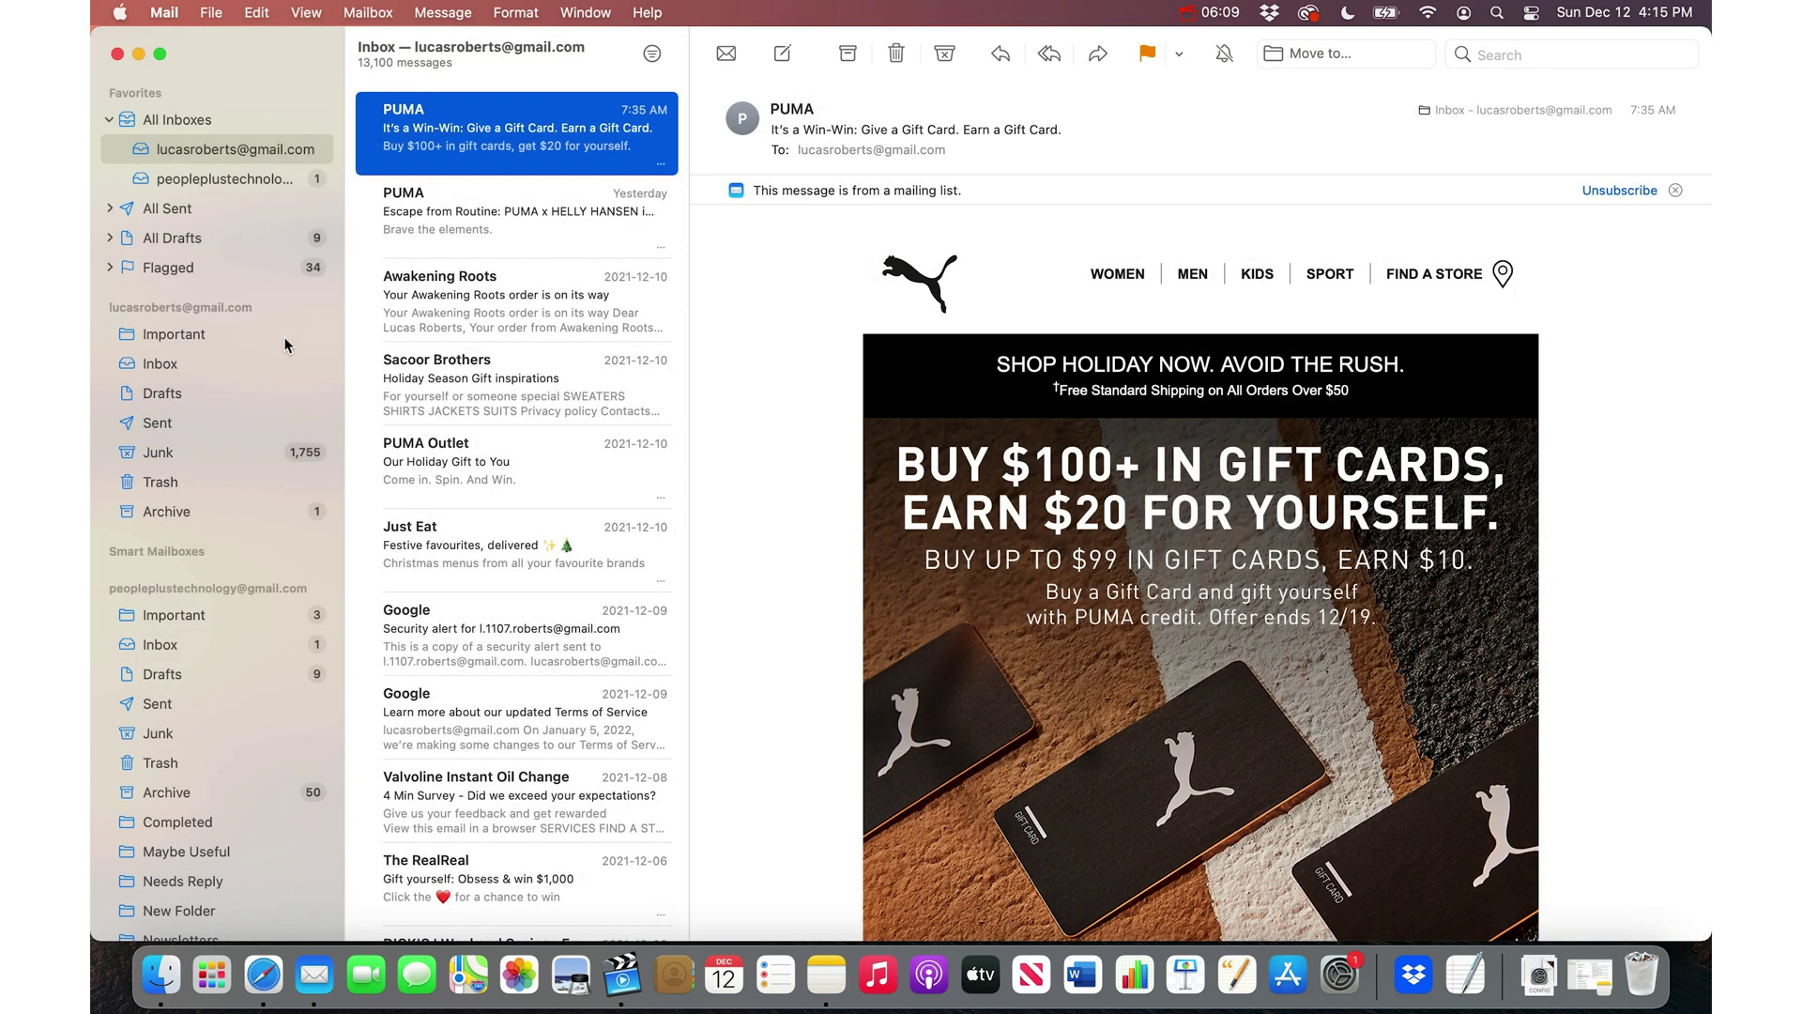
{"action": "left_click", "coordinate": [295, 307]}
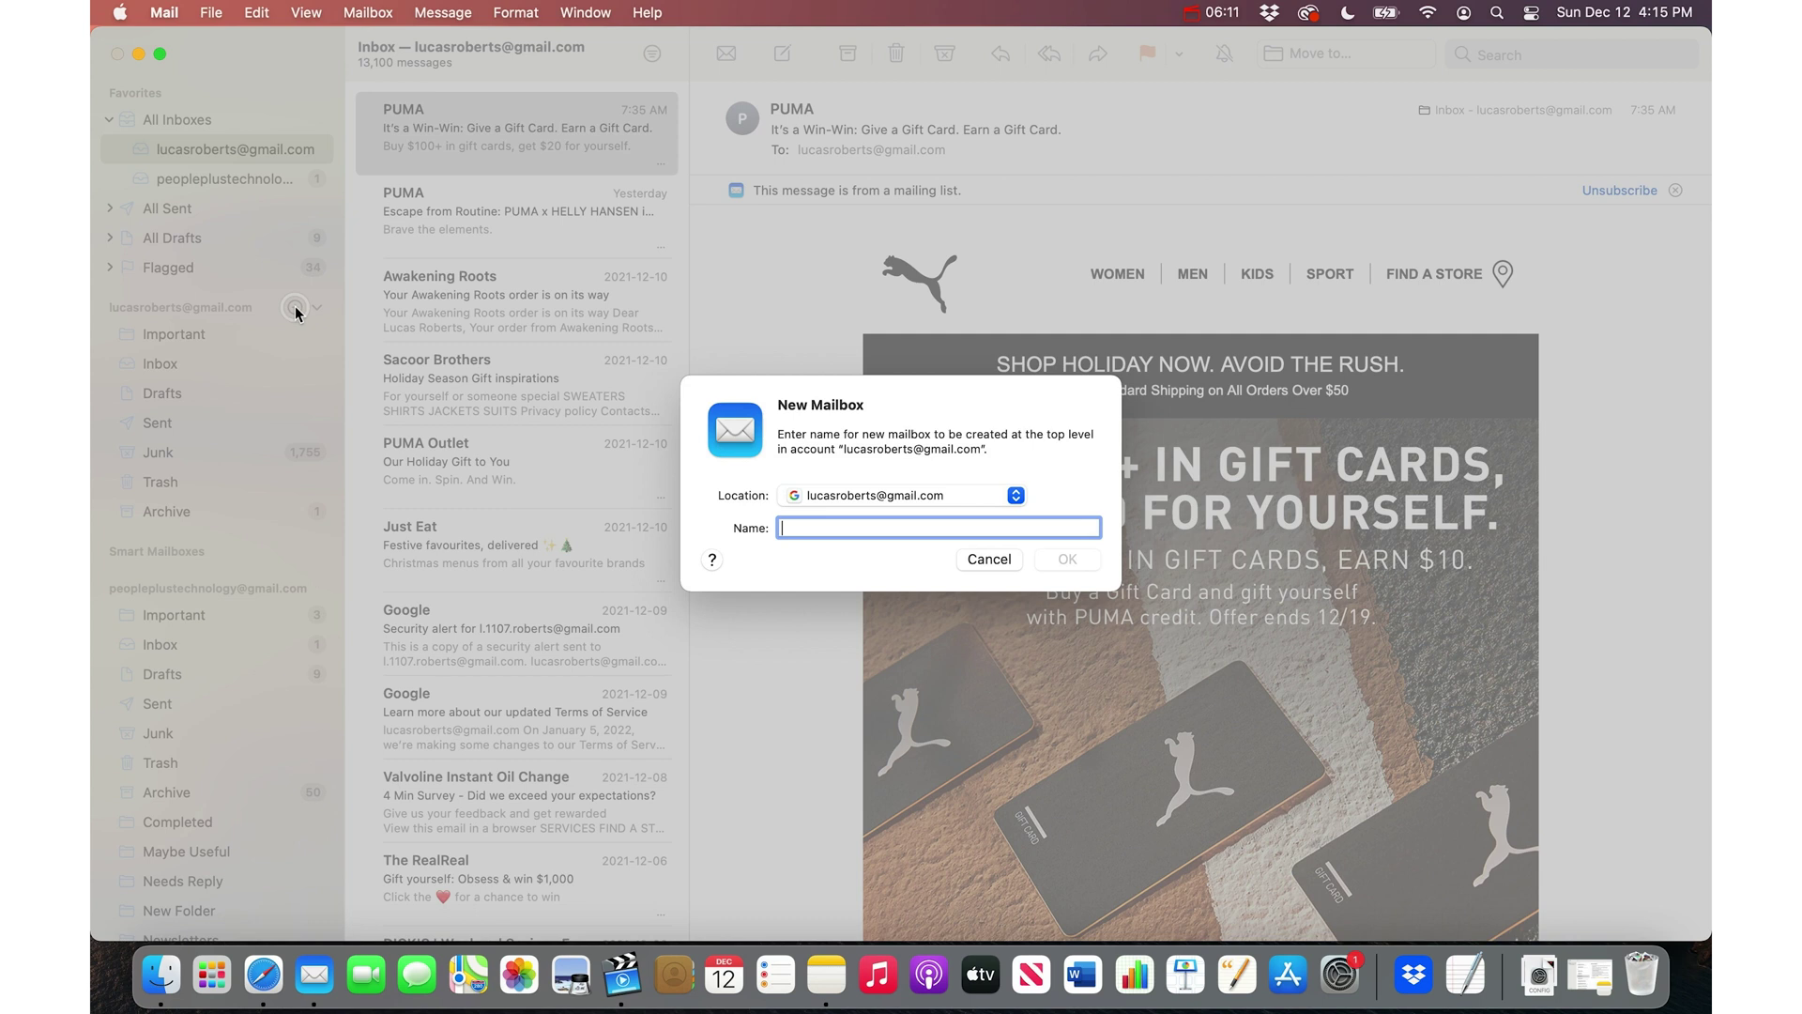
{"action": "type", "text": "Reference"}
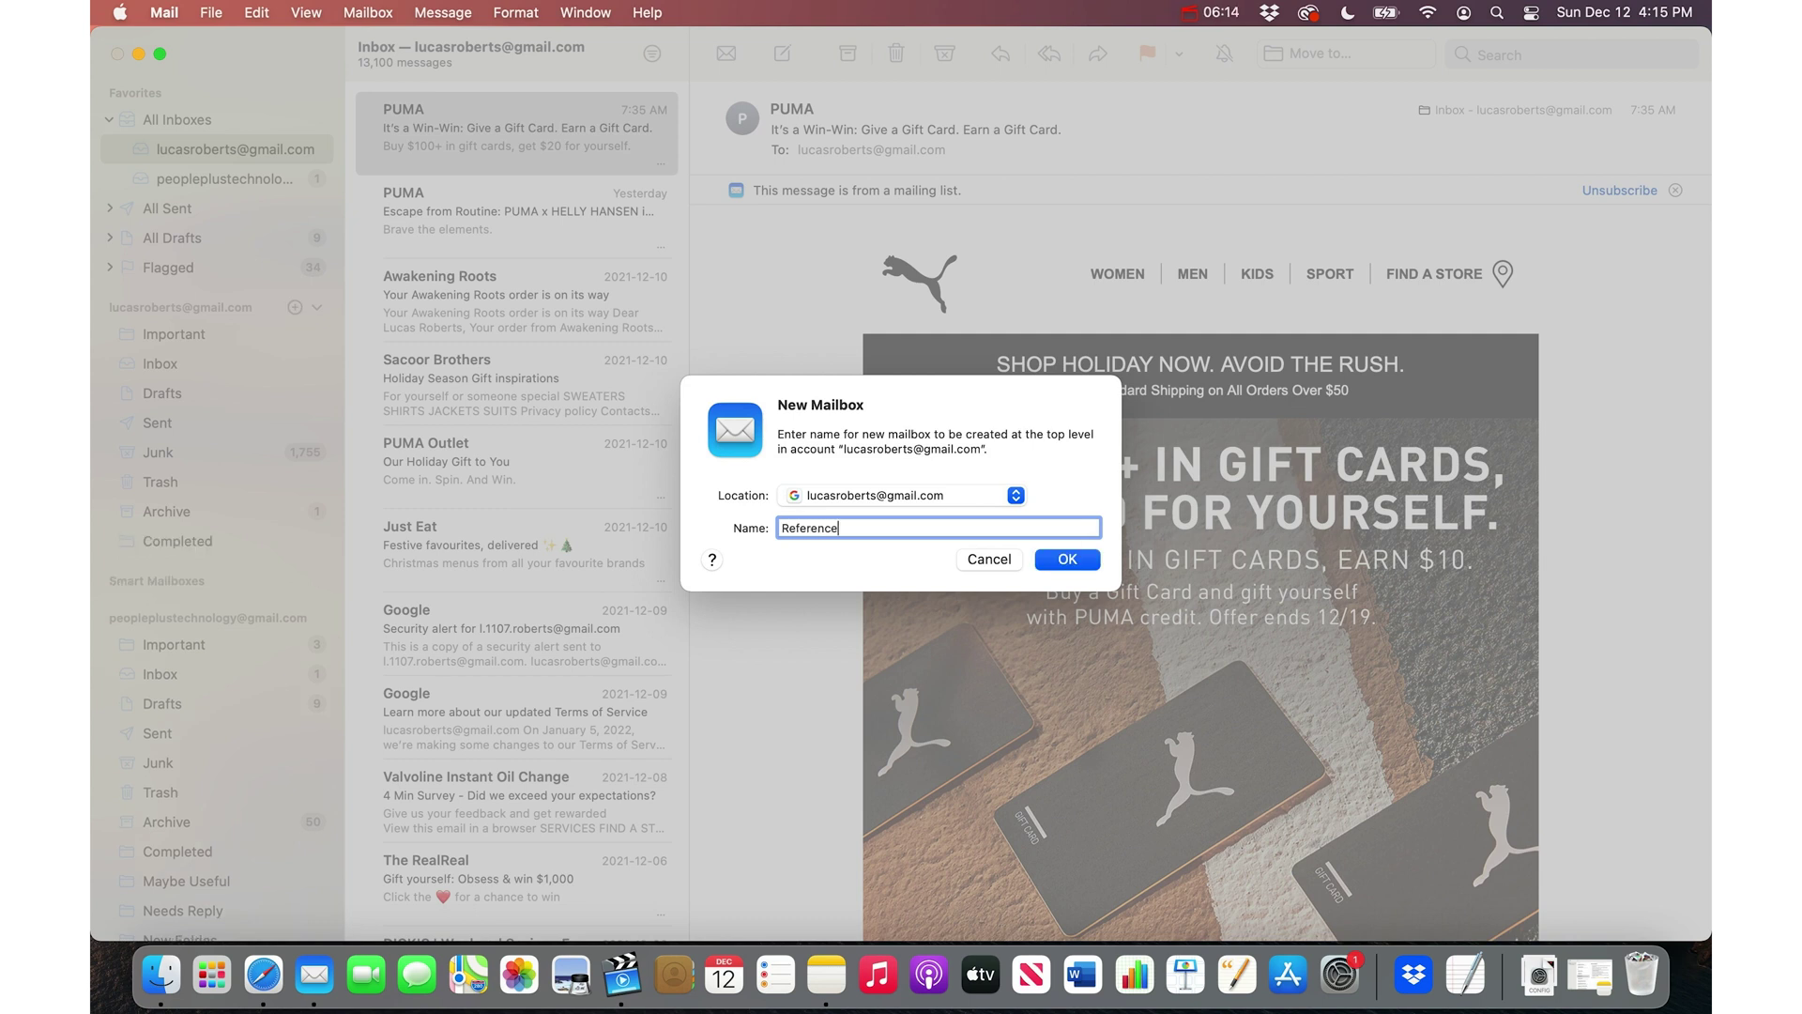
{"action": "key", "text": "Return"}
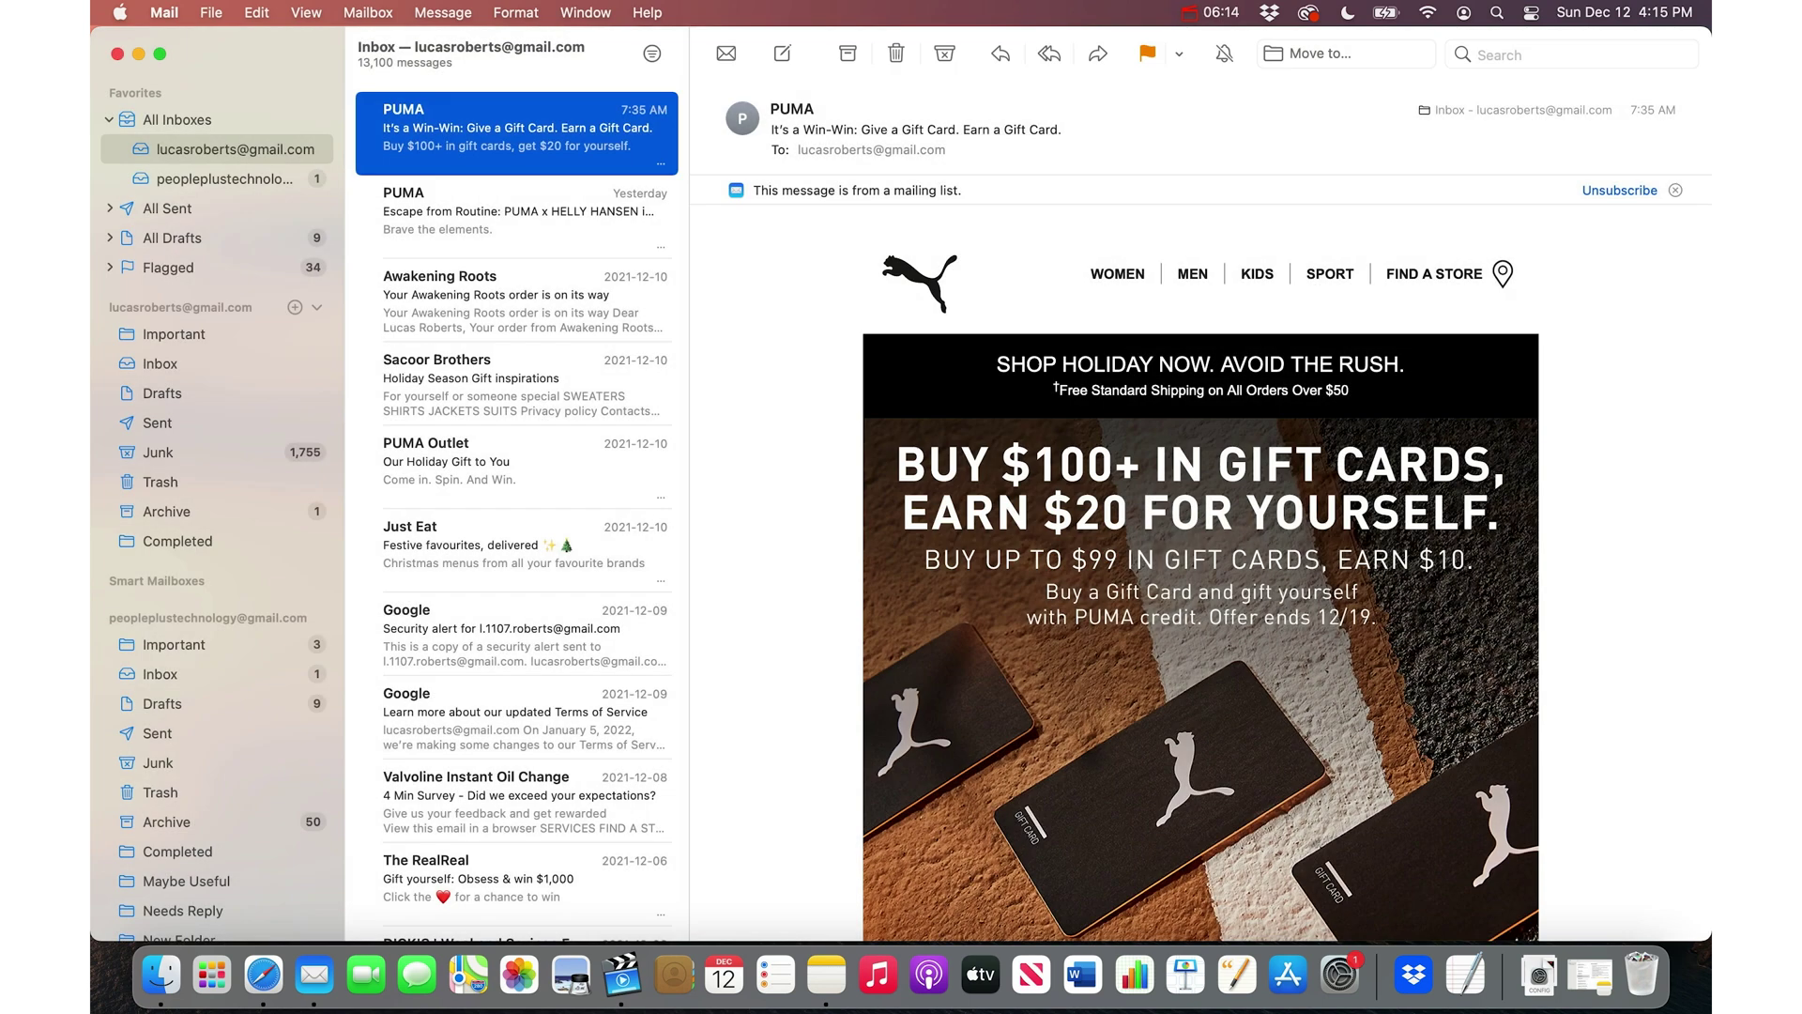
Add two more account mailboxes named Action Required and Travel
{"action": "left_click", "coordinate": [295, 308]}
{"action": "type", "text": "Action"}
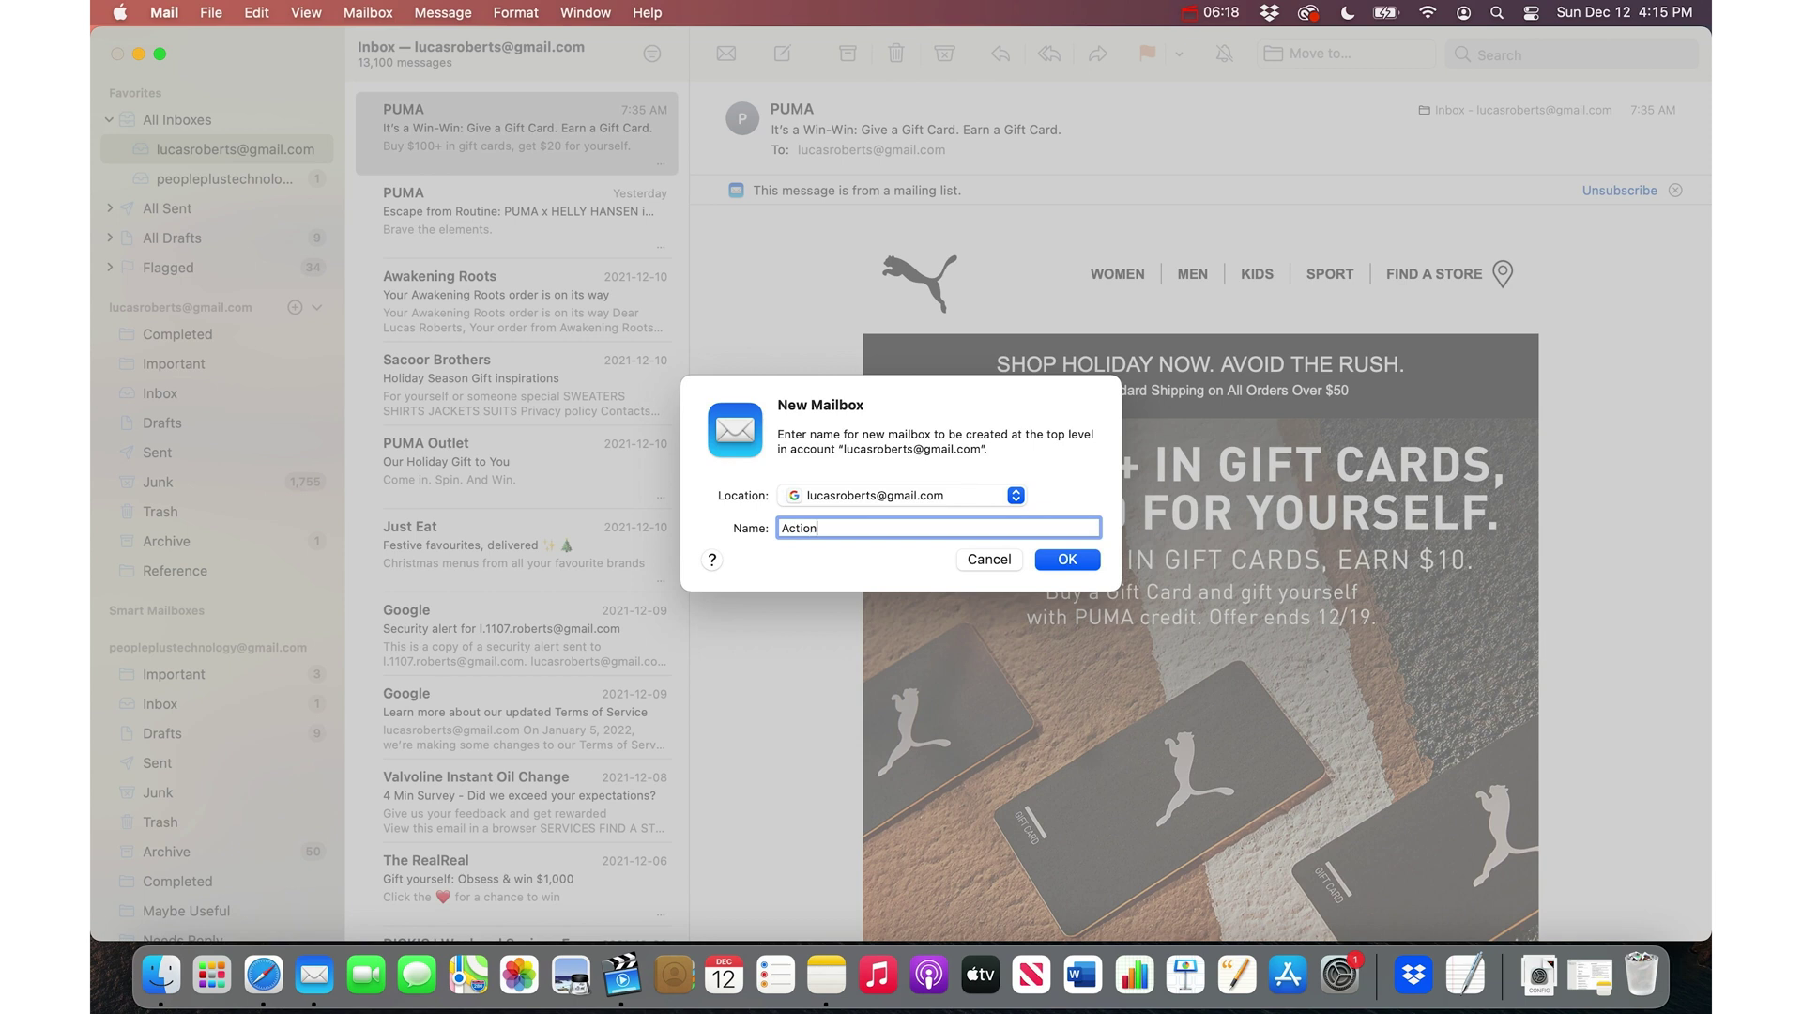
{"action": "type", "text": " Required"}
{"action": "left_click", "coordinate": [1073, 559]}
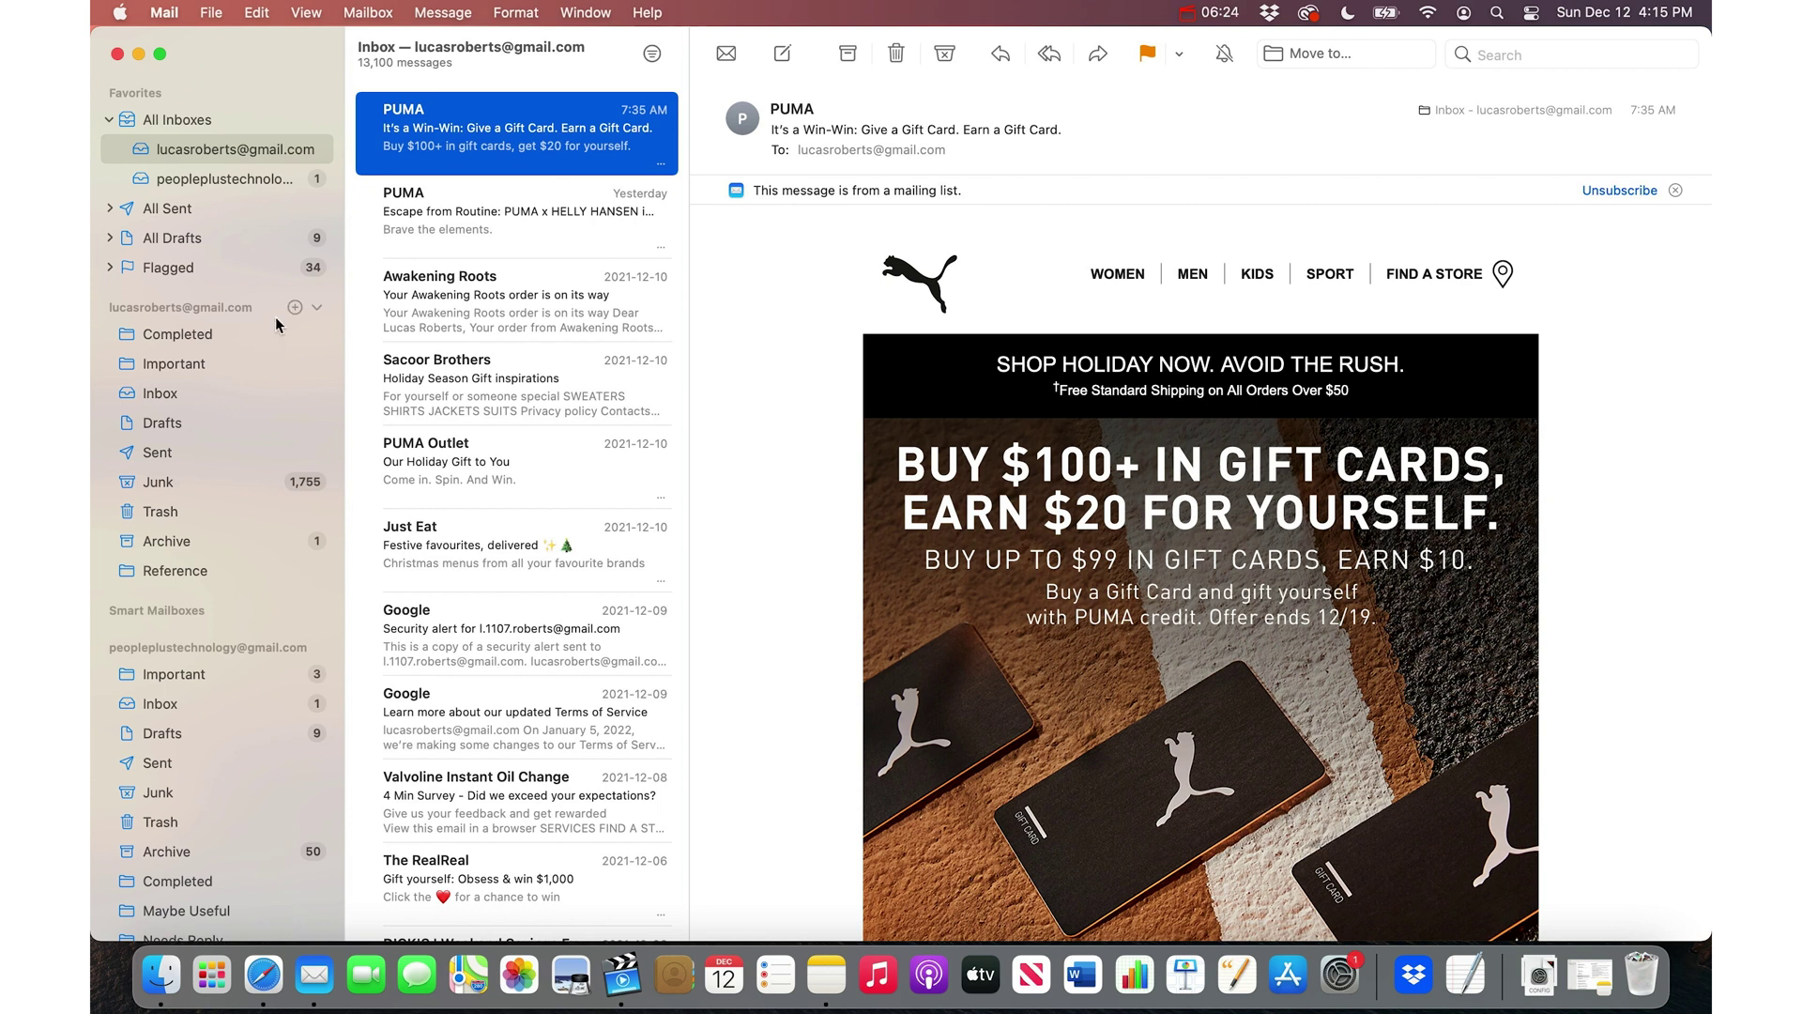
{"action": "left_click", "coordinate": [295, 307]}
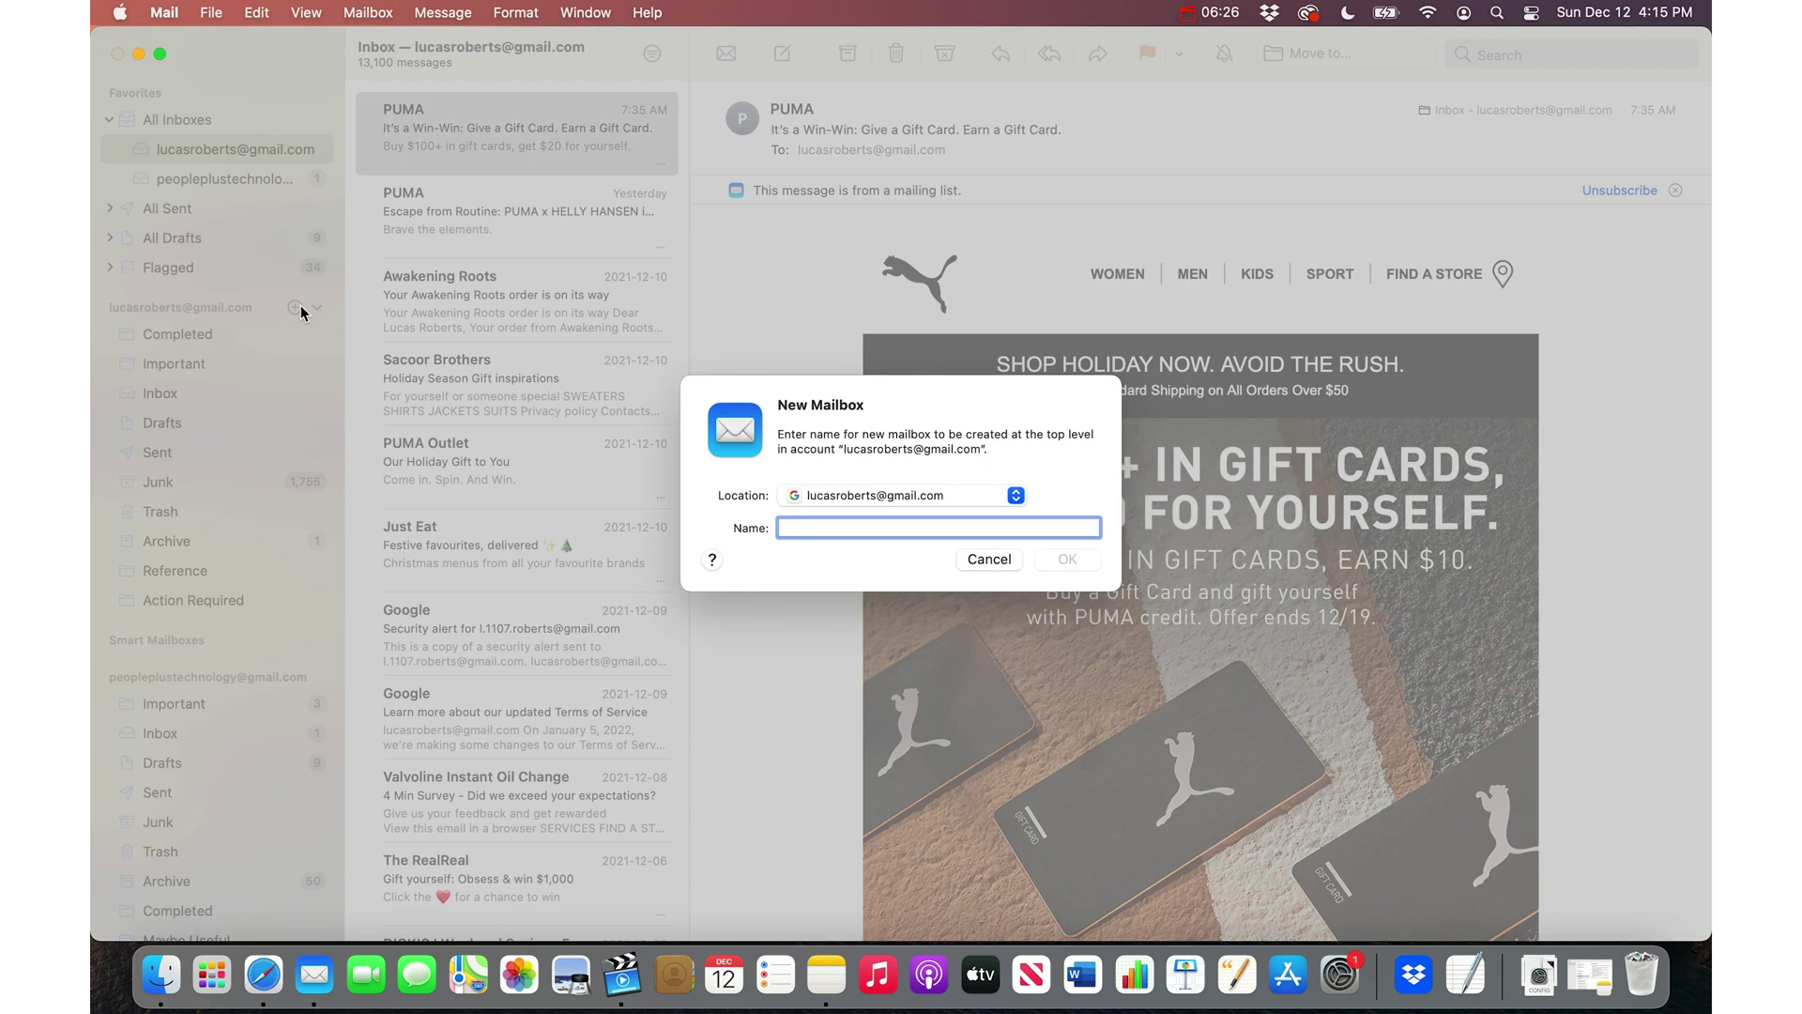
{"action": "type", "text": "Travel"}
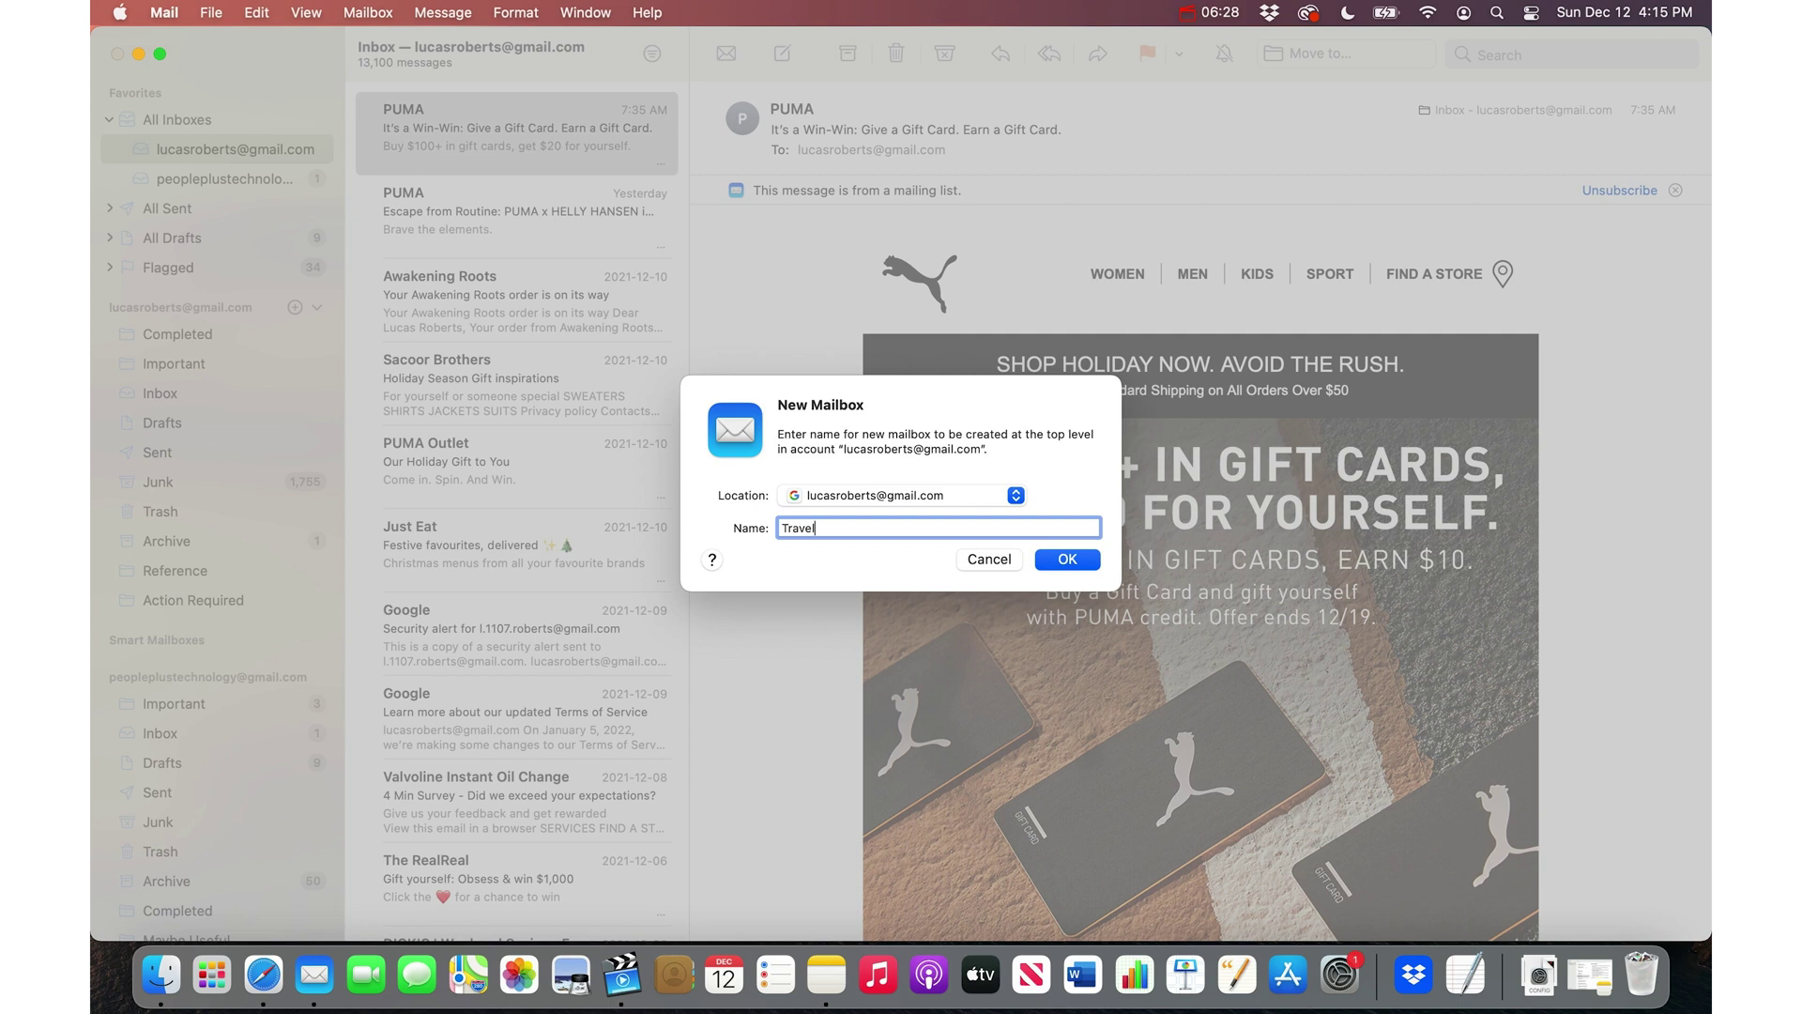
{"action": "key", "text": "Return"}
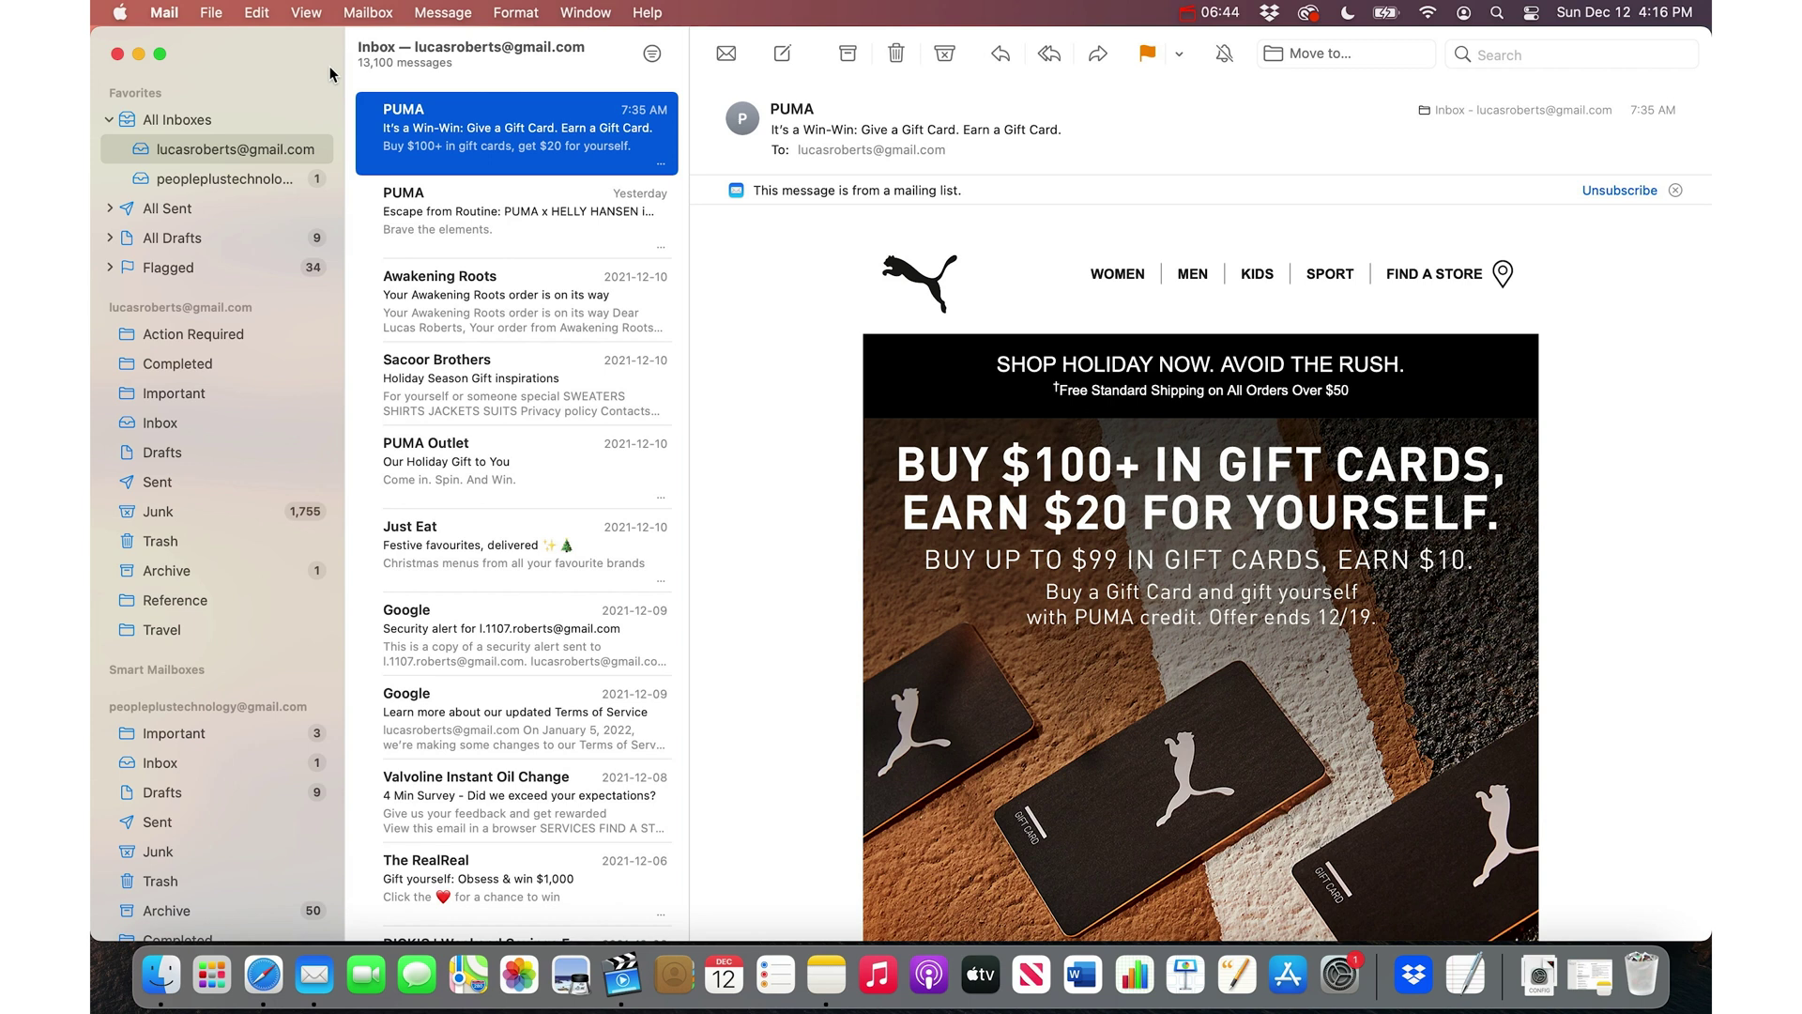
Show the Favorites Bar and drag Action Required, Completed, Reference and Travel onto it
{"action": "left_click", "coordinate": [314, 12]}
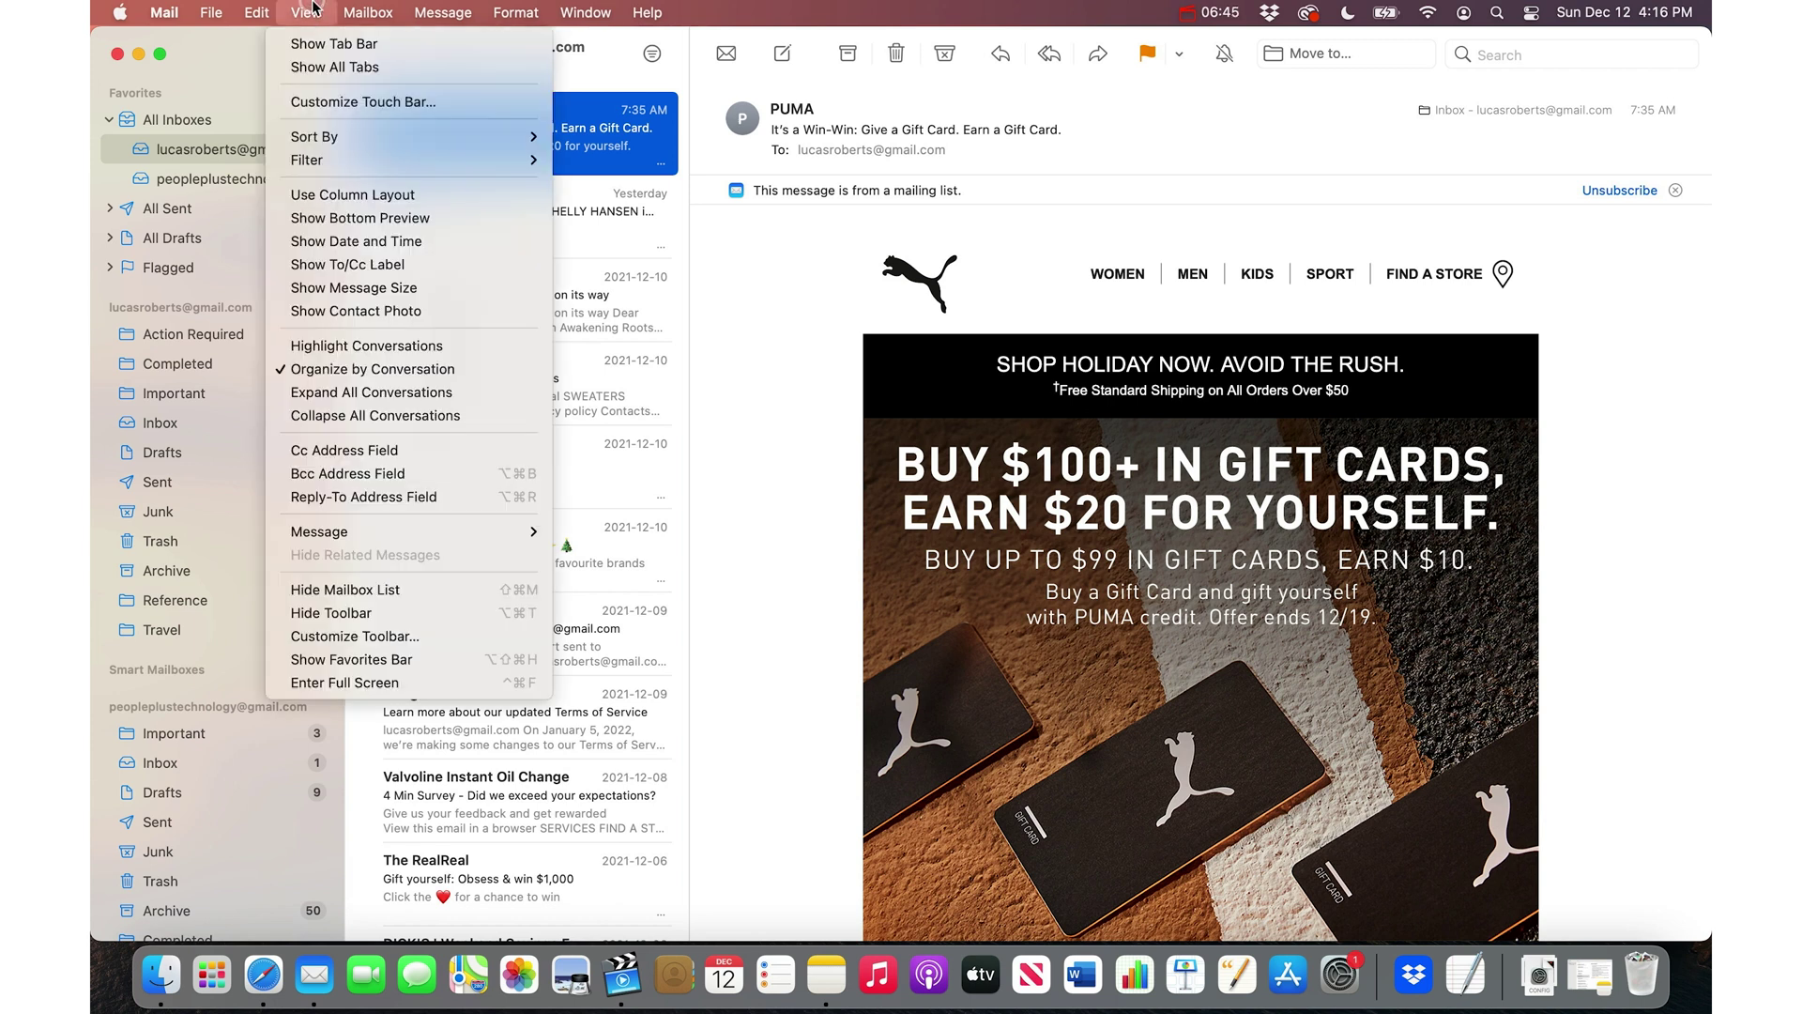
{"action": "left_click", "coordinate": [336, 660]}
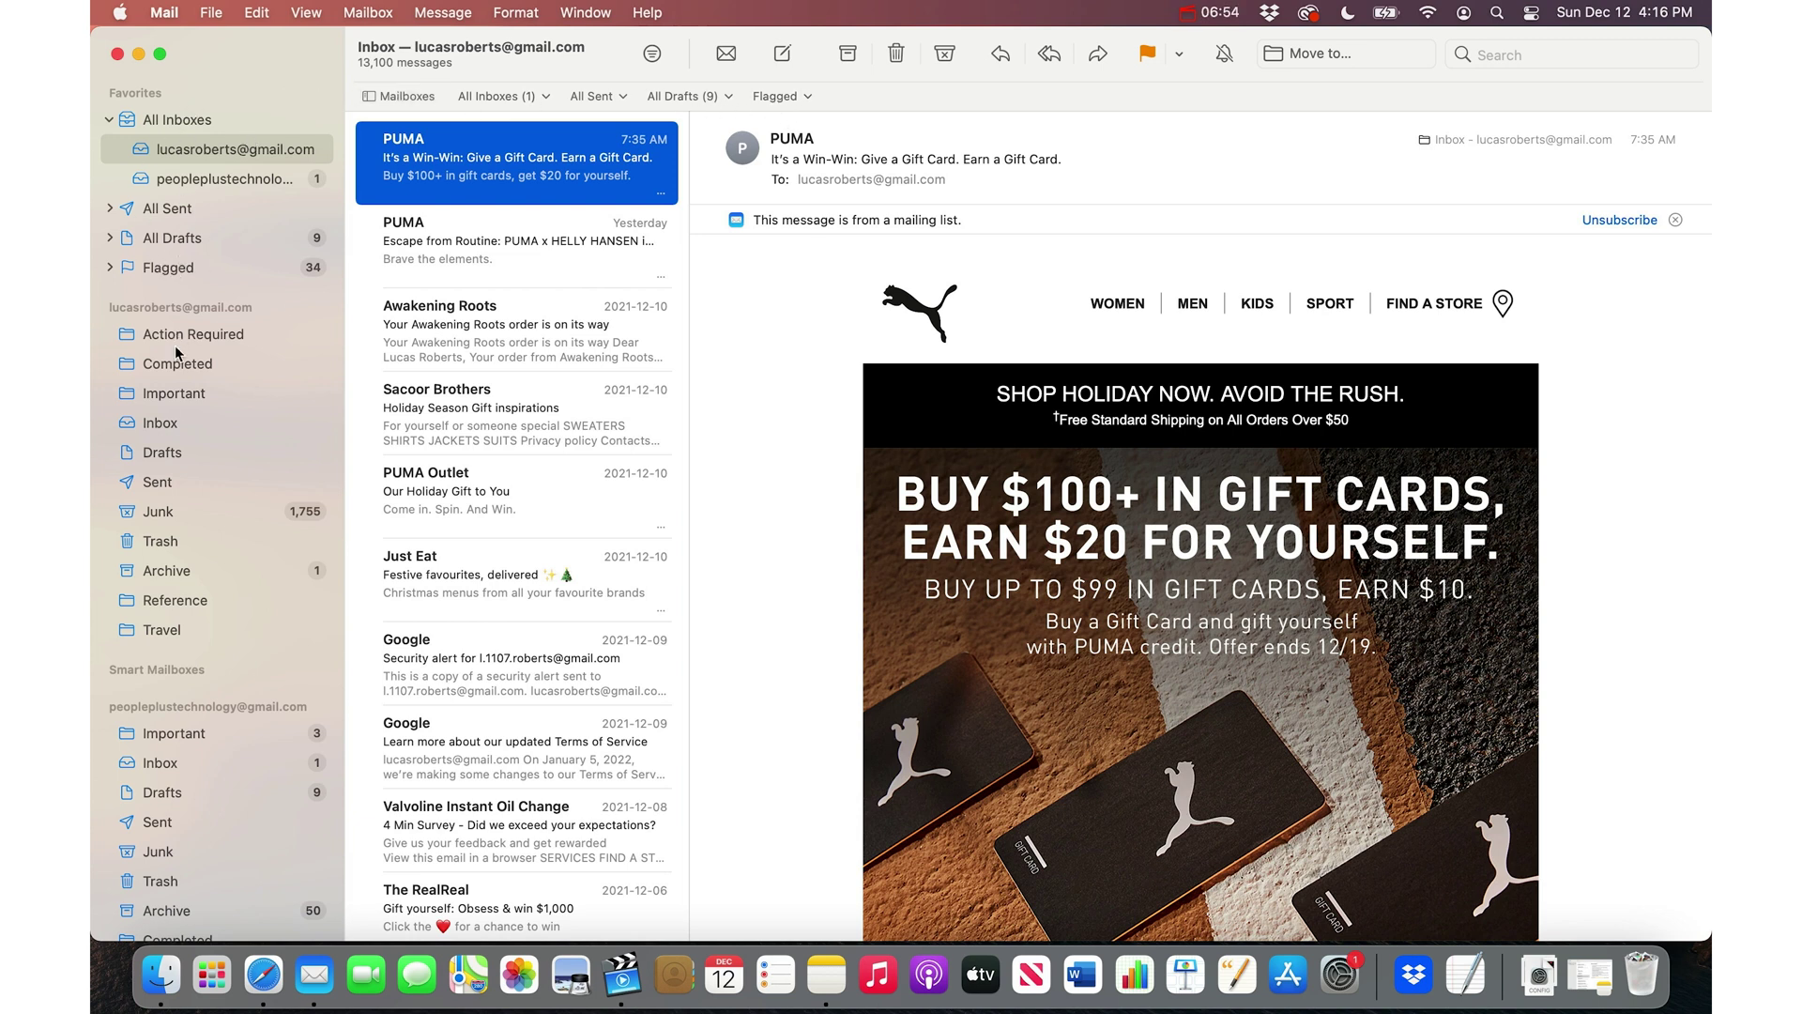
{"action": "left_click_drag", "start_coordinate": [191, 340], "coordinate": [488, 102]}
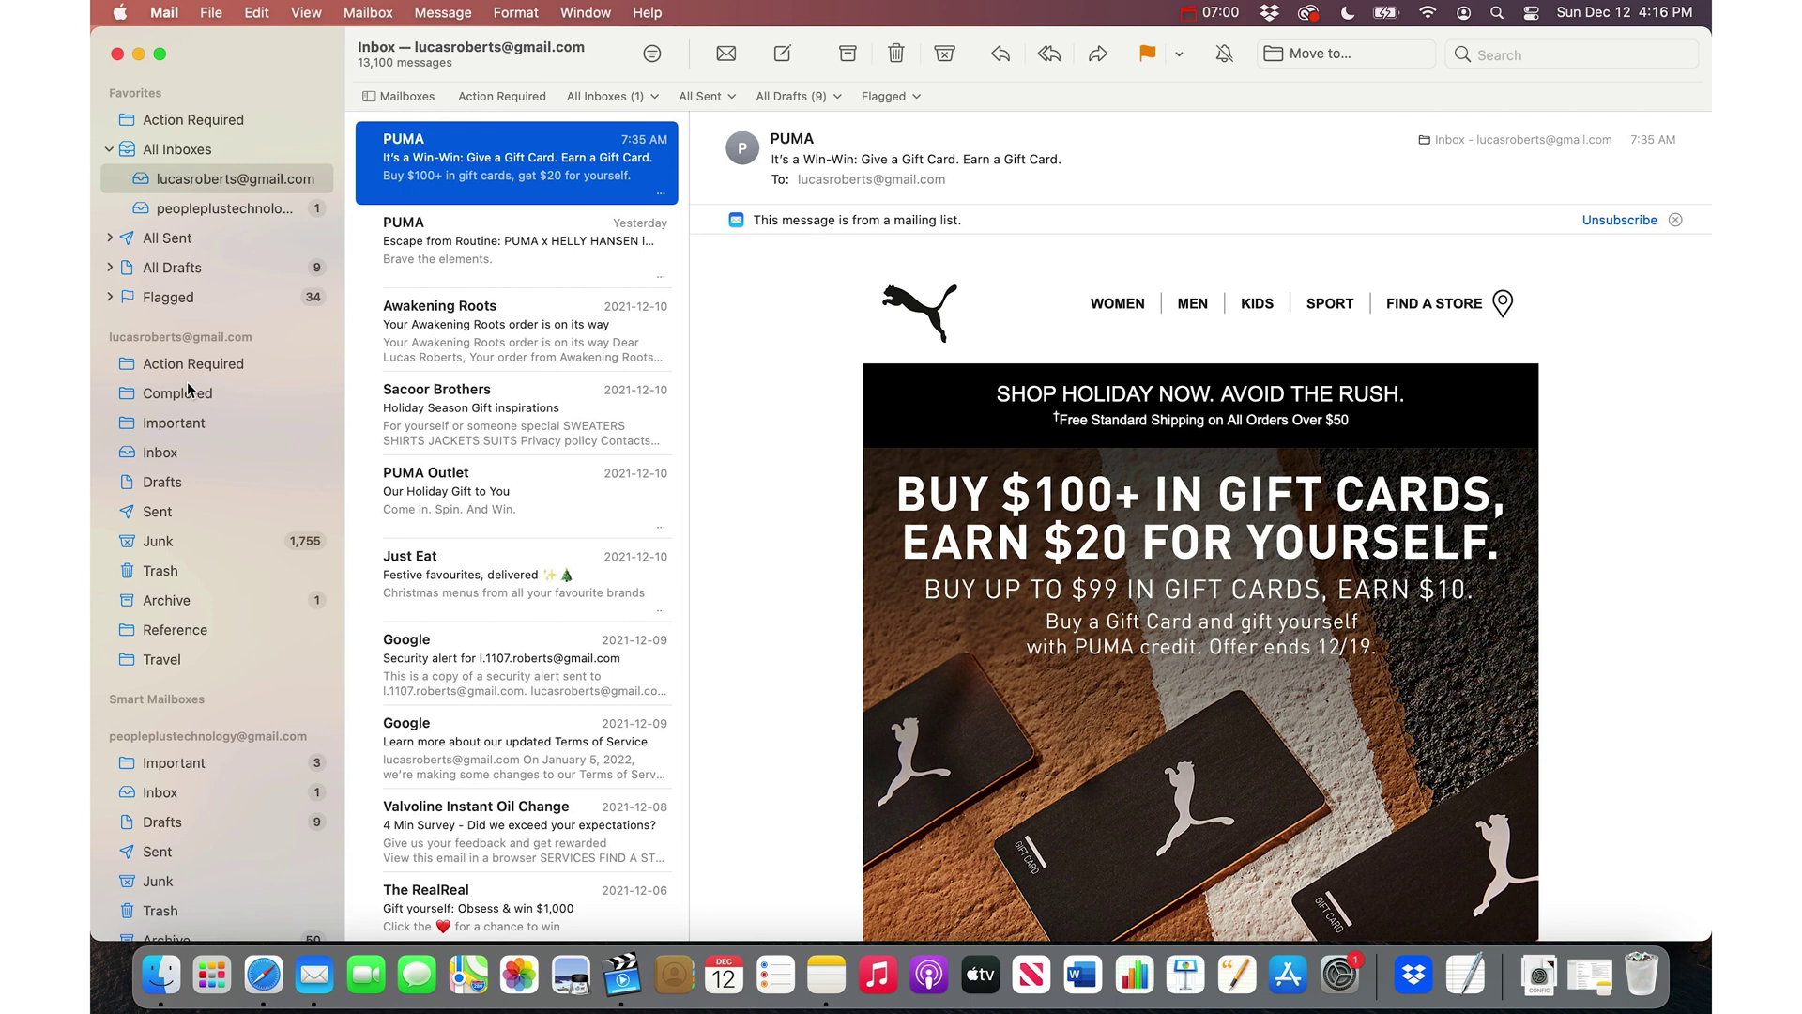
{"action": "left_click_drag", "start_coordinate": [189, 401], "coordinate": [568, 102]}
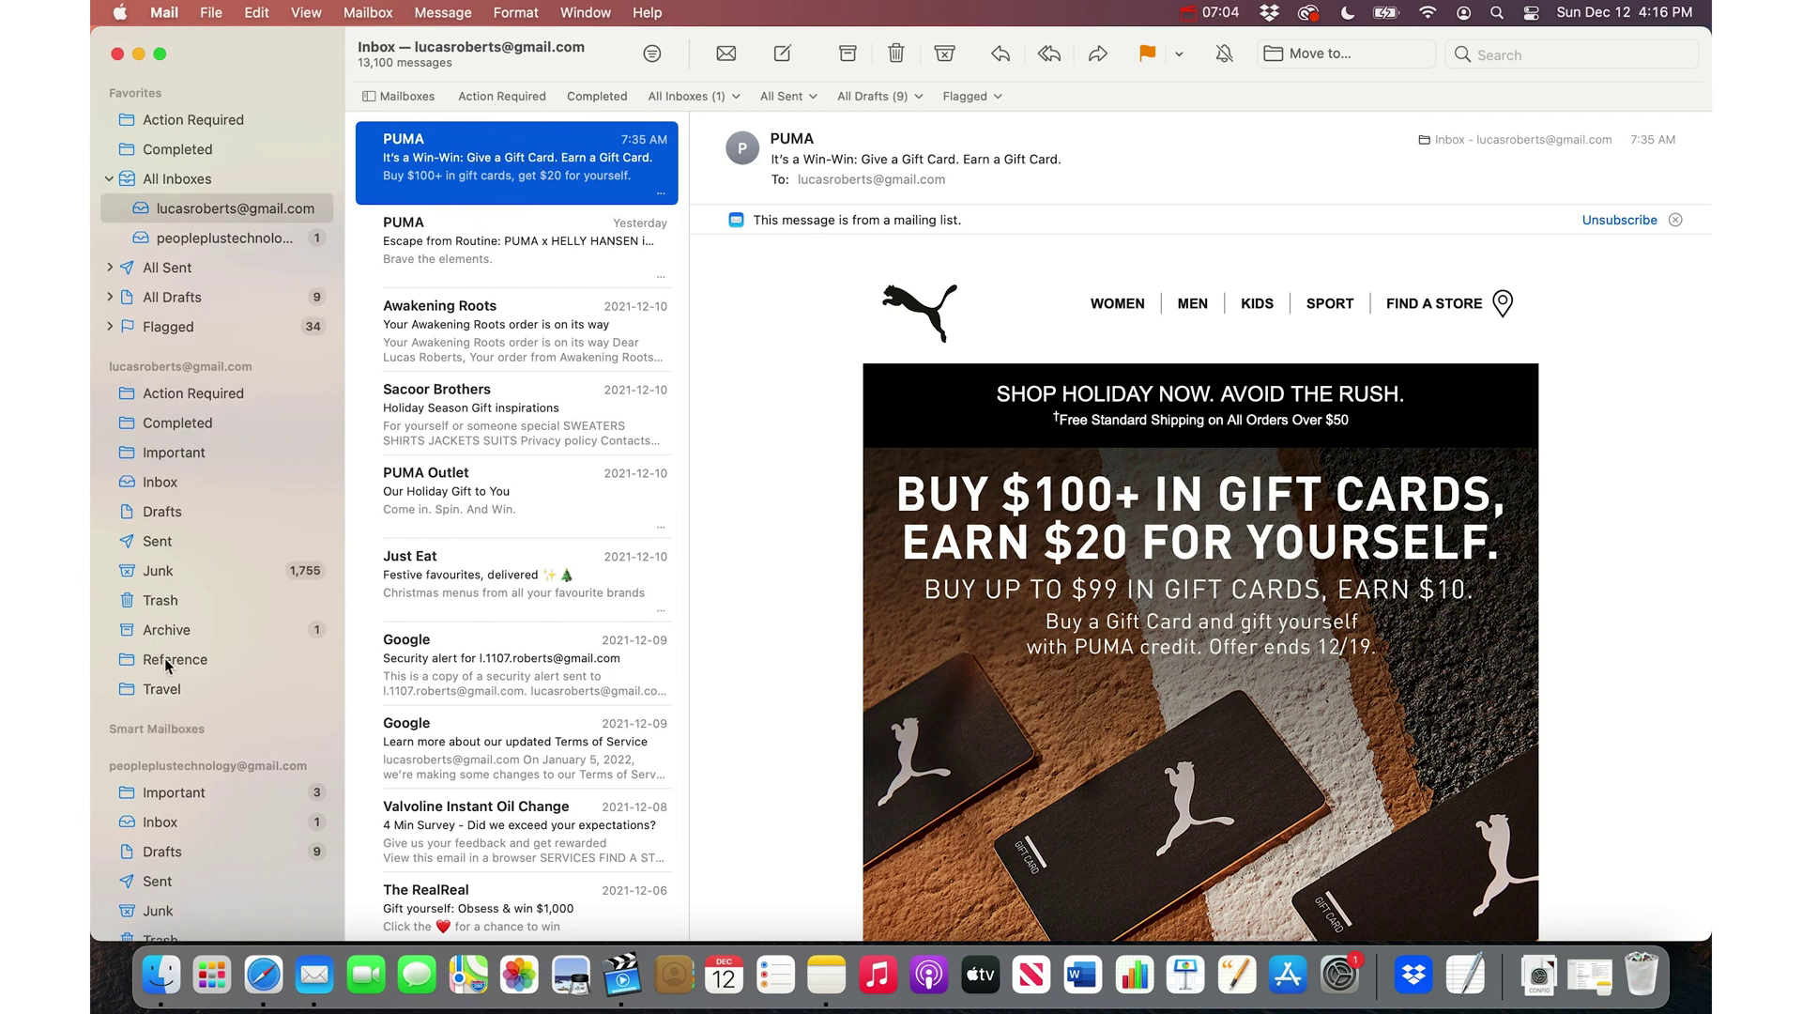
{"action": "left_click_drag", "start_coordinate": [161, 659], "coordinate": [659, 98]}
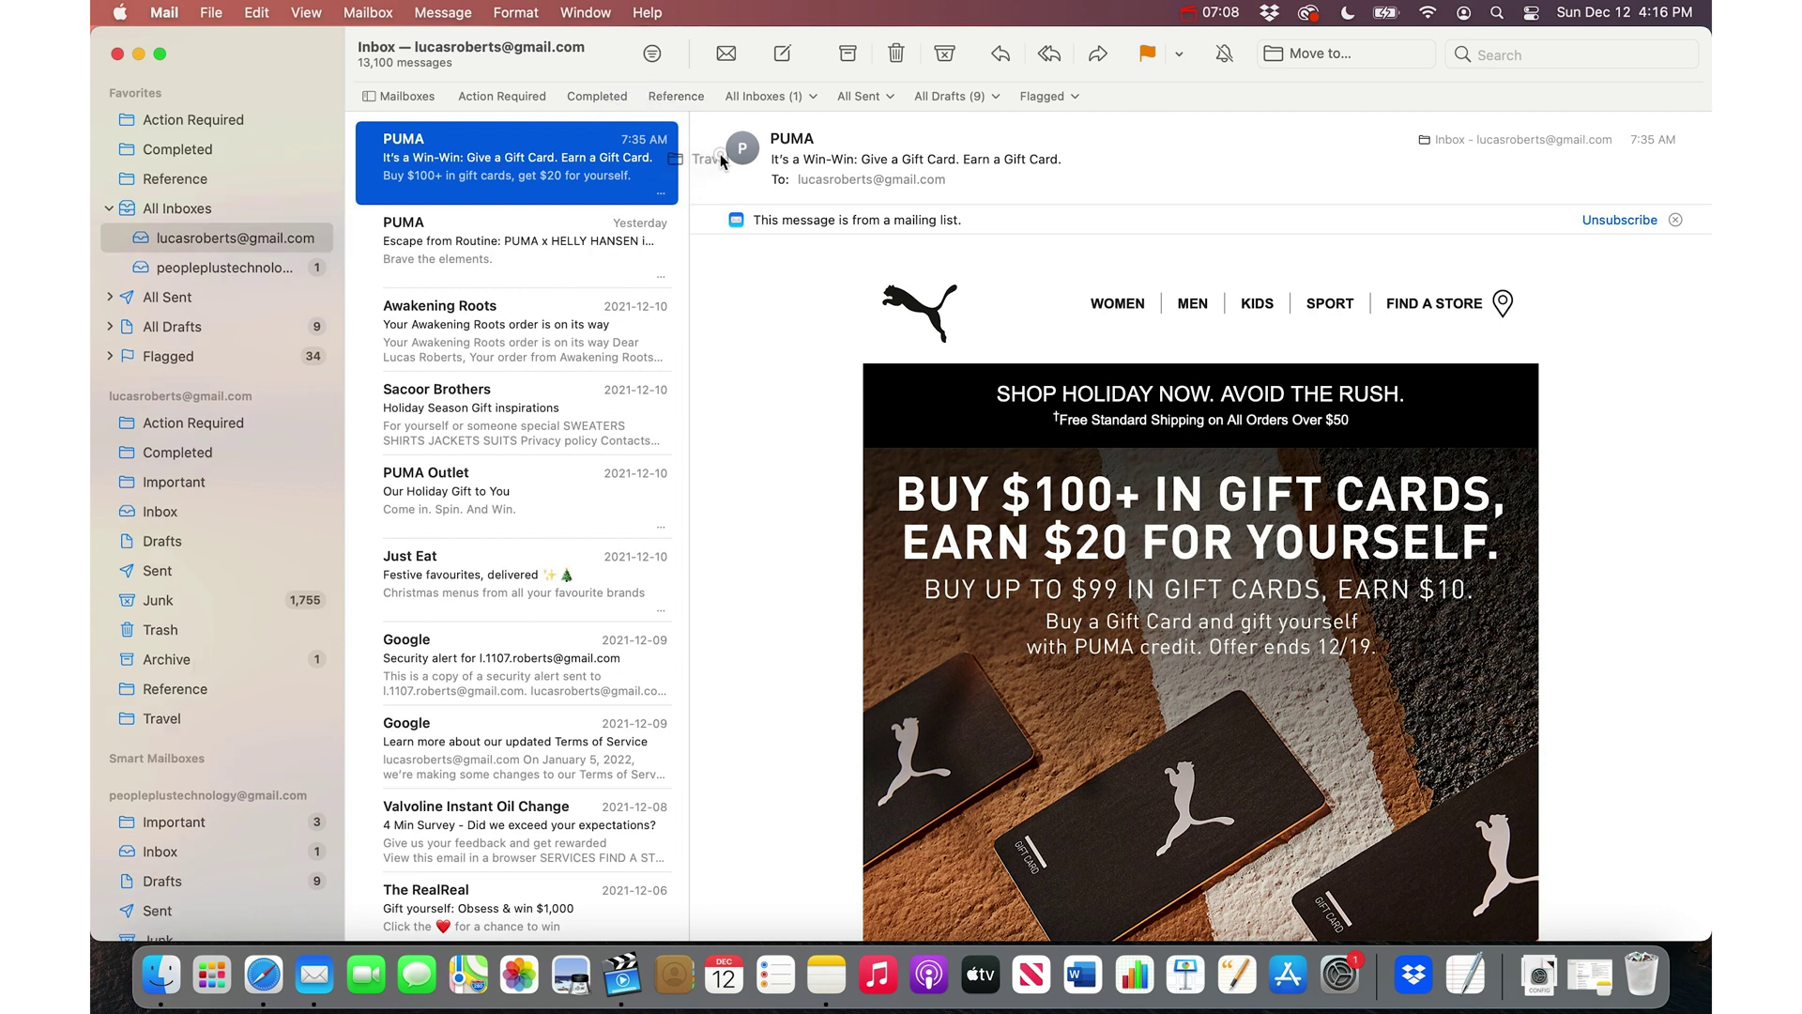
{"action": "left_click_drag", "start_coordinate": [721, 162], "coordinate": [741, 97]}
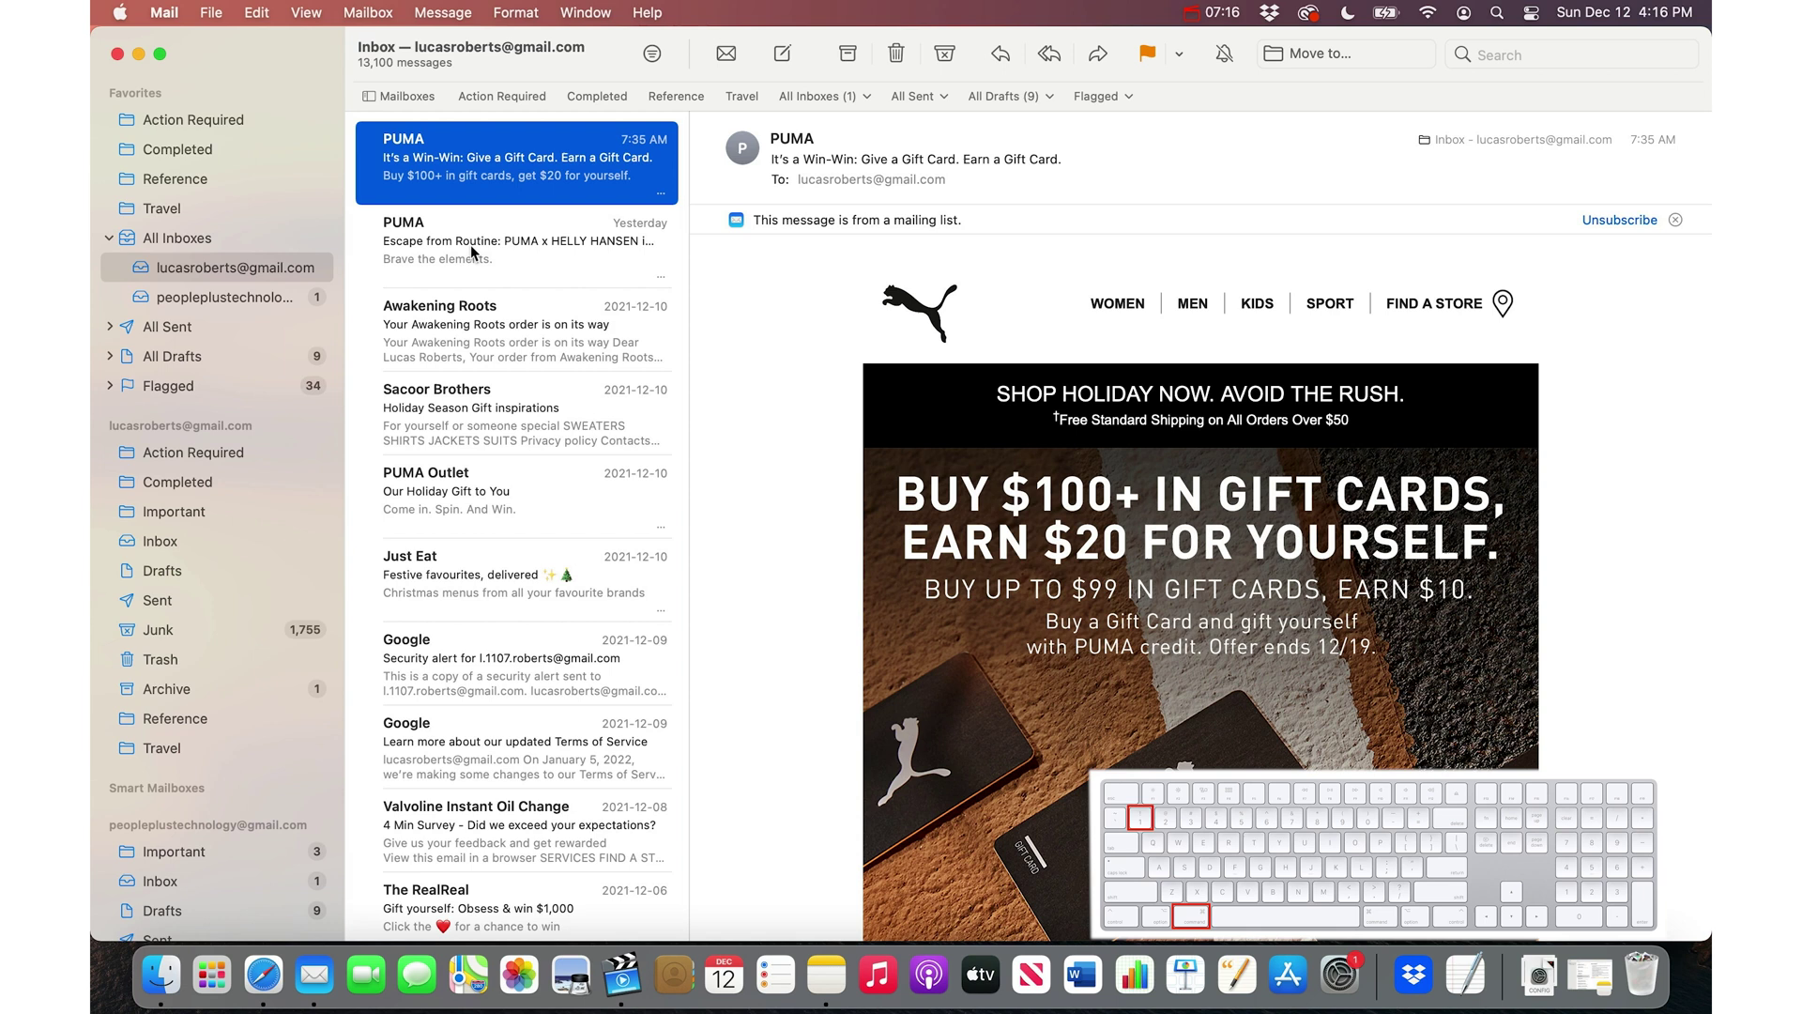
{"action": "key", "text": "super+1"}
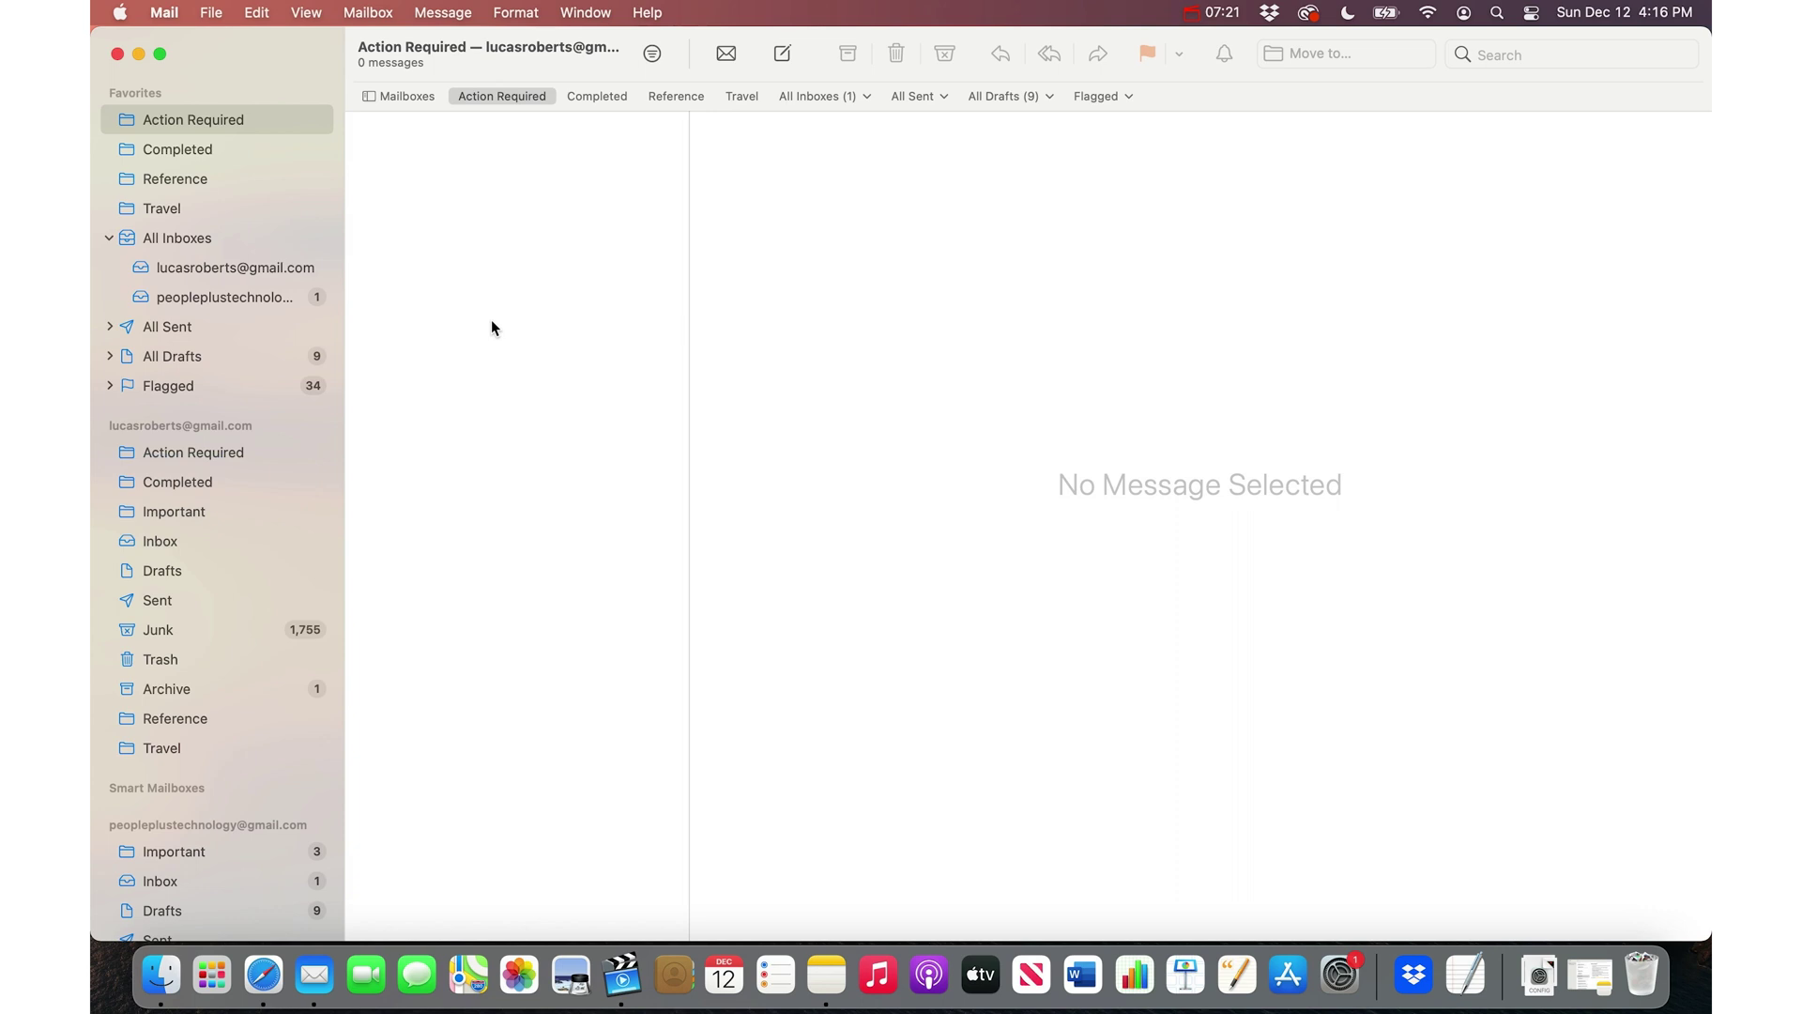
{"action": "key", "text": "super+2"}
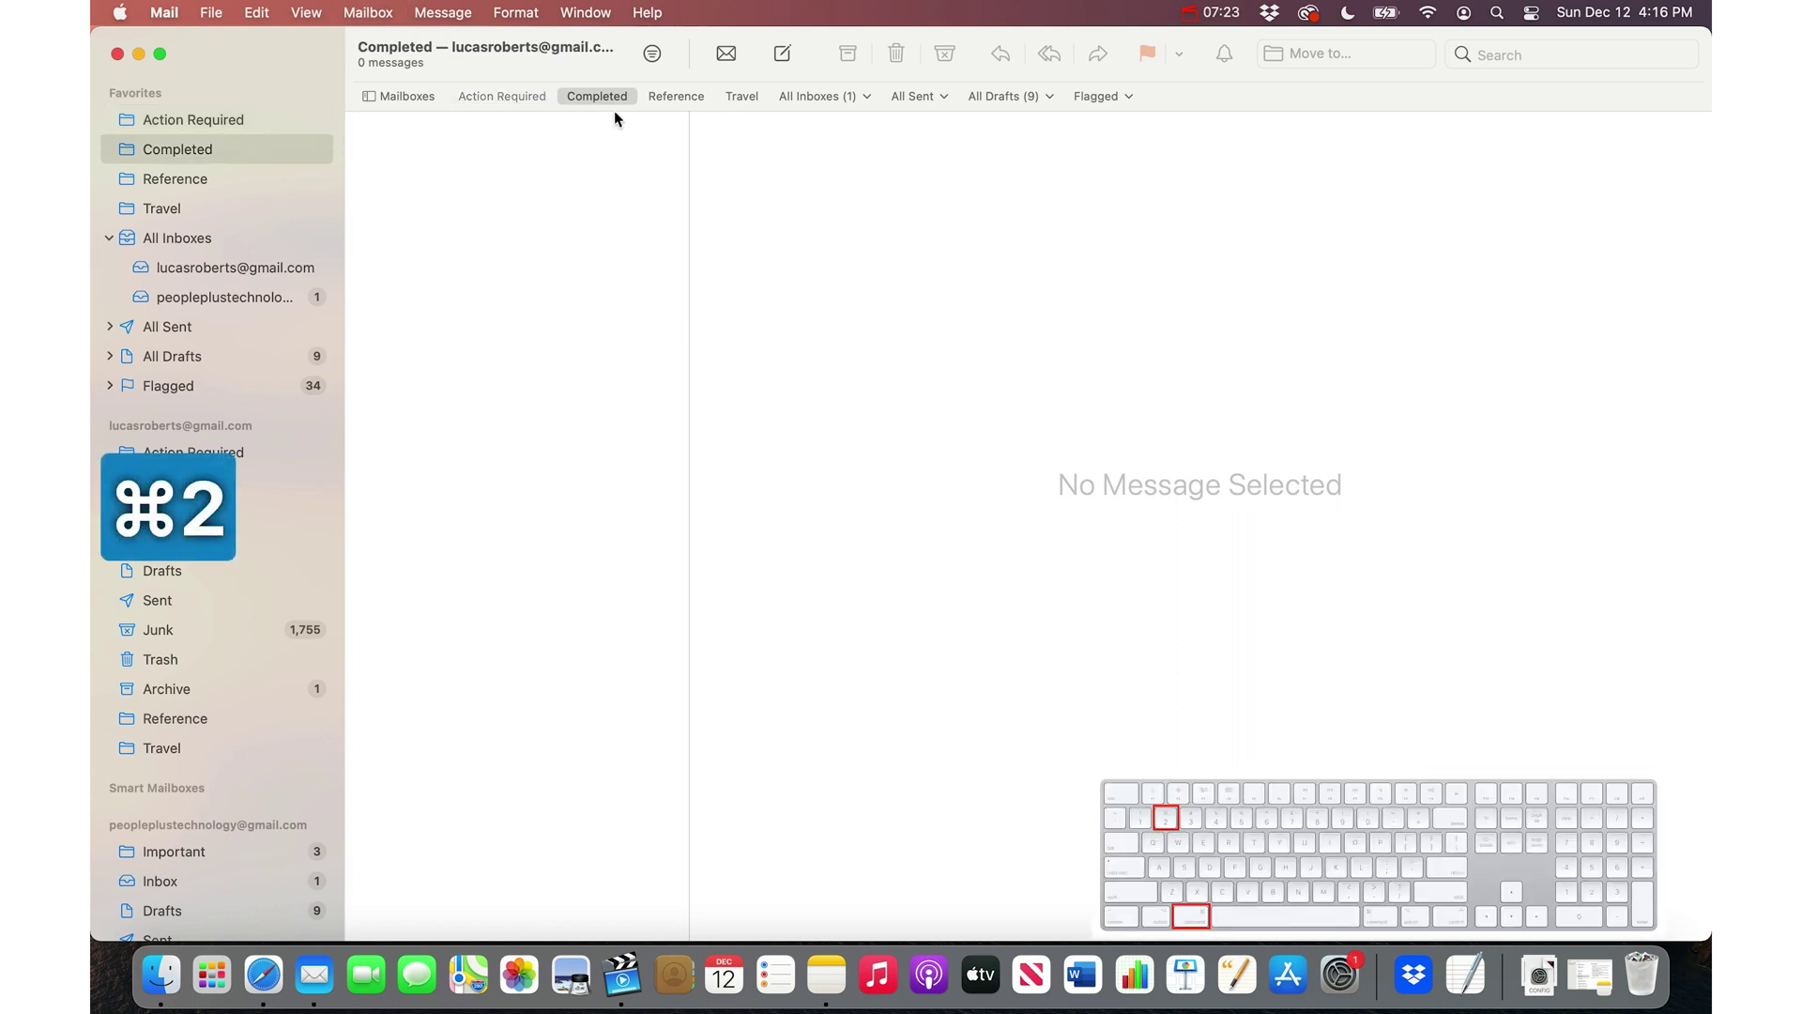
{"action": "key", "text": "super+3"}
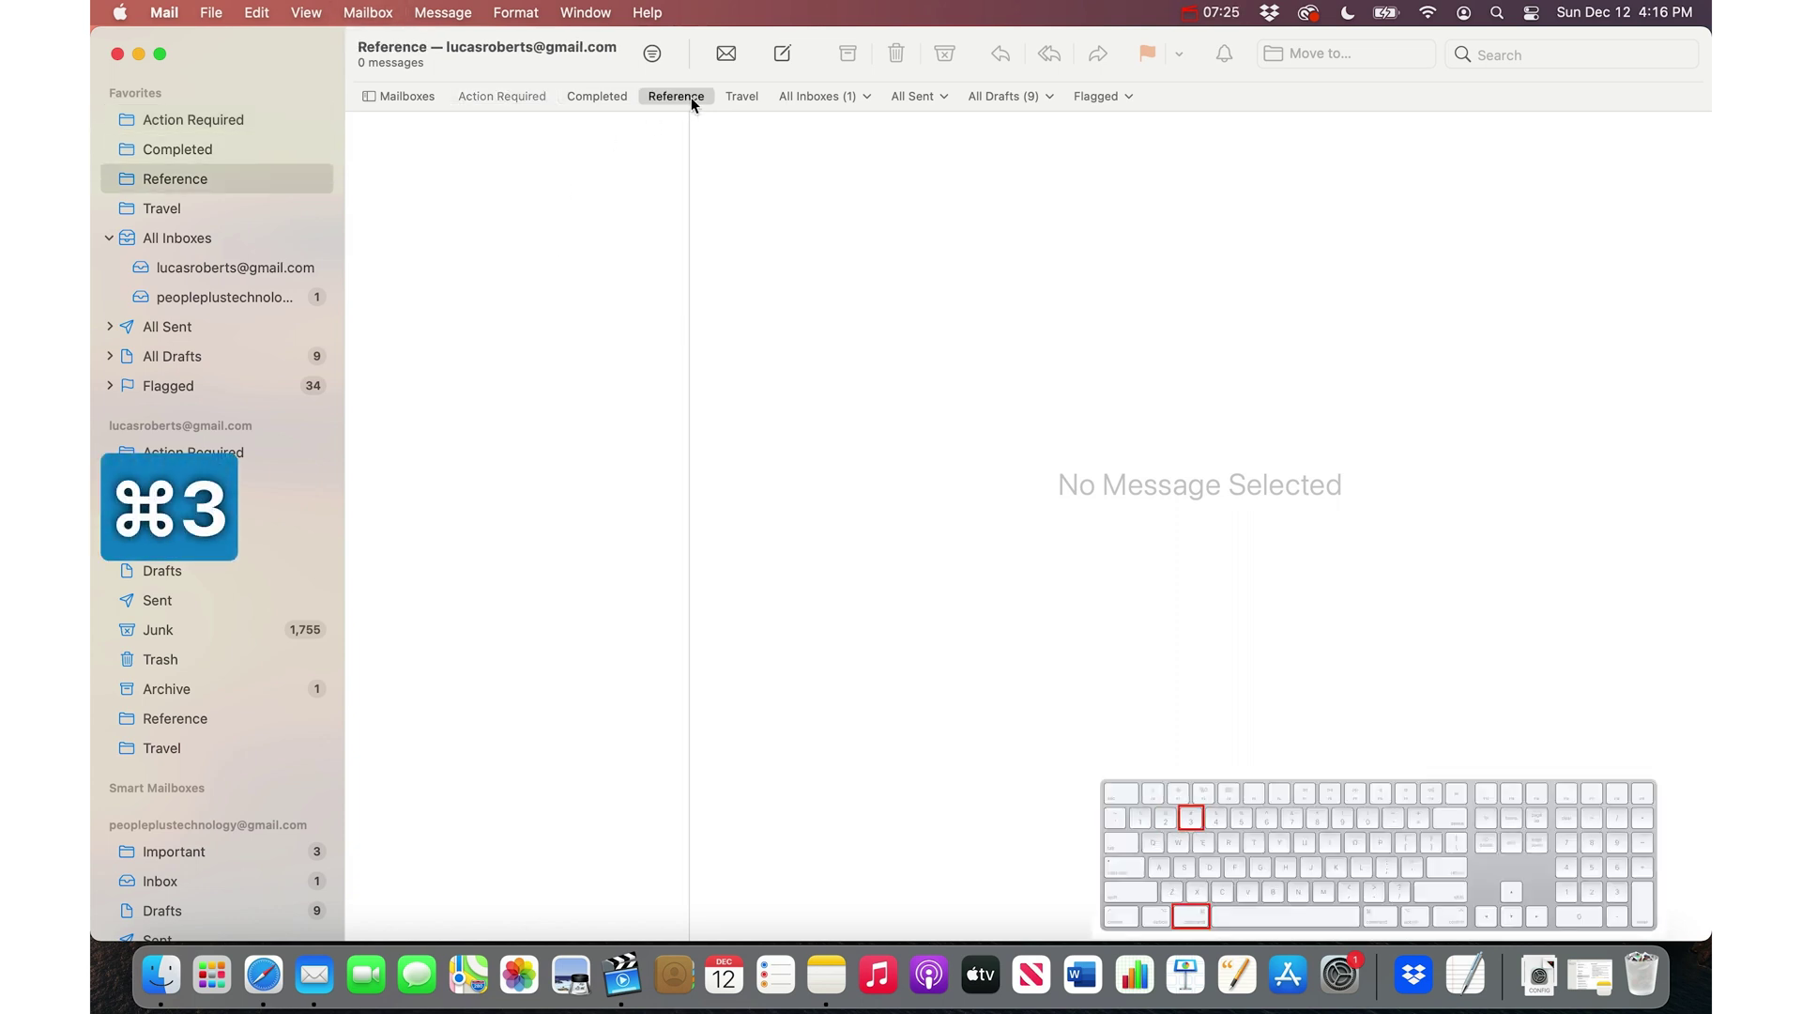
{"action": "key", "text": "super+4"}
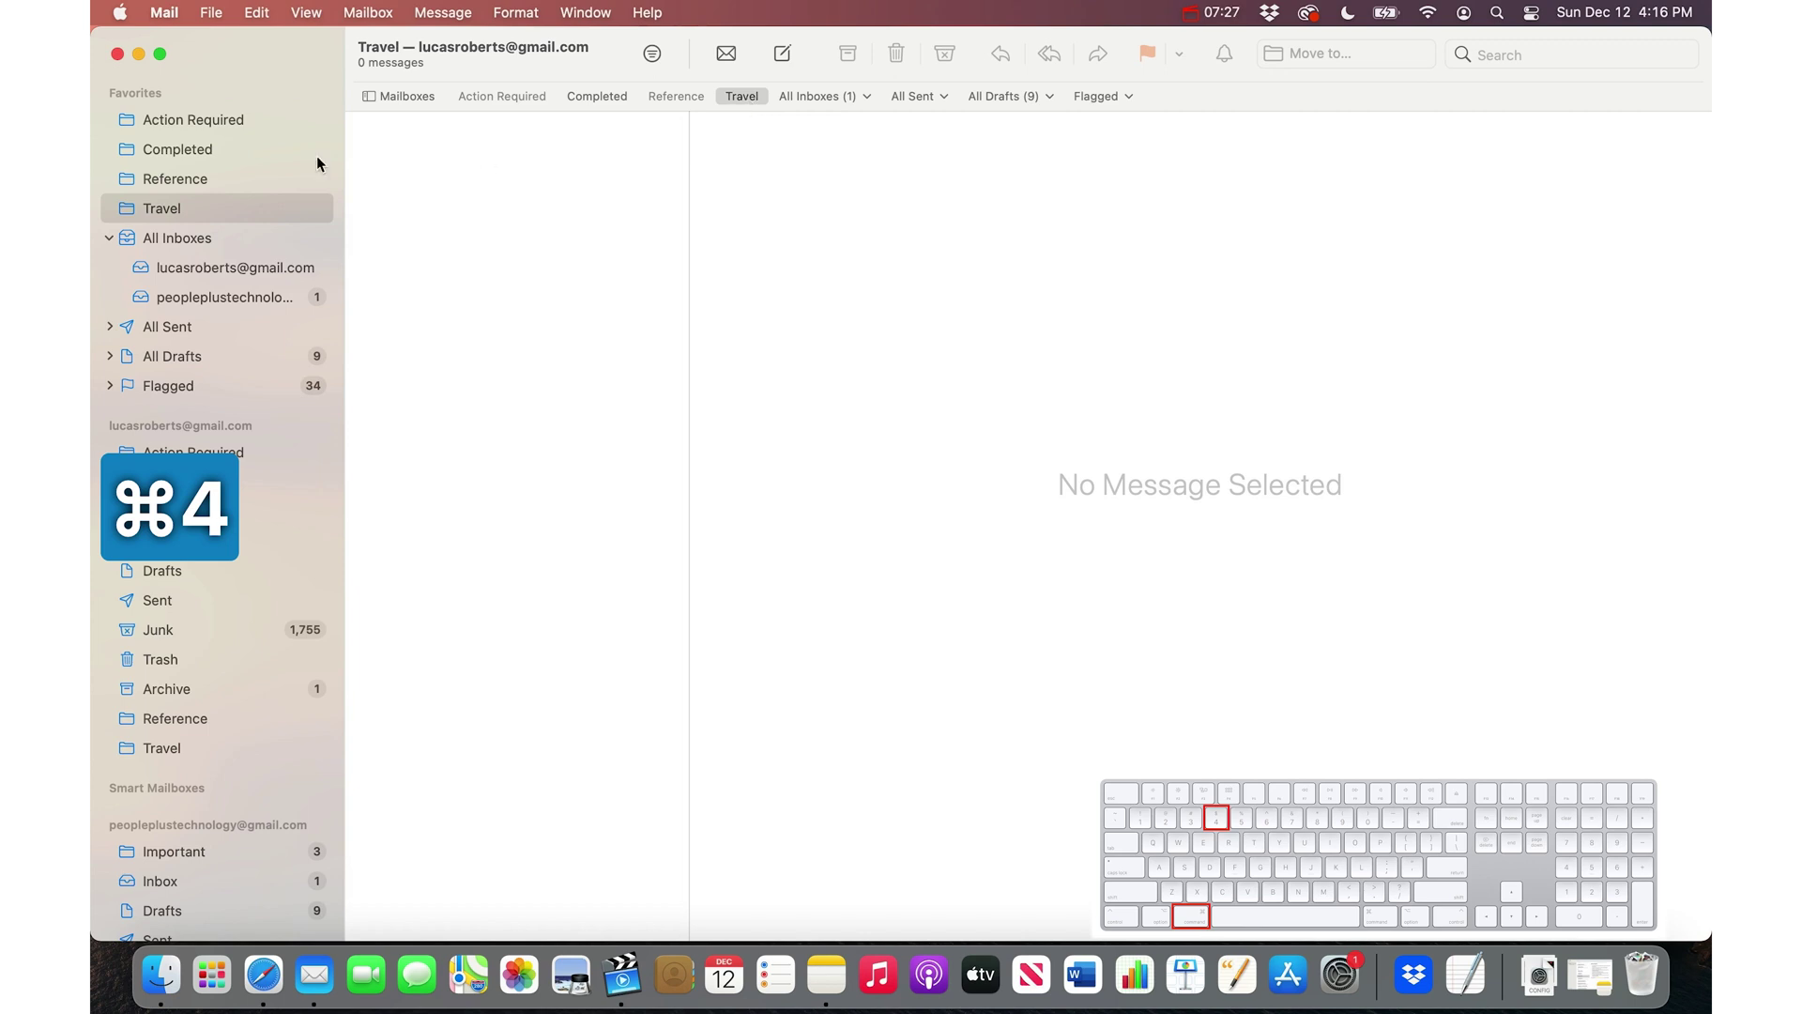
File the PUMA gift-card message into Action Required with ⌃⌘1 and check it there
{"action": "left_click", "coordinate": [235, 268]}
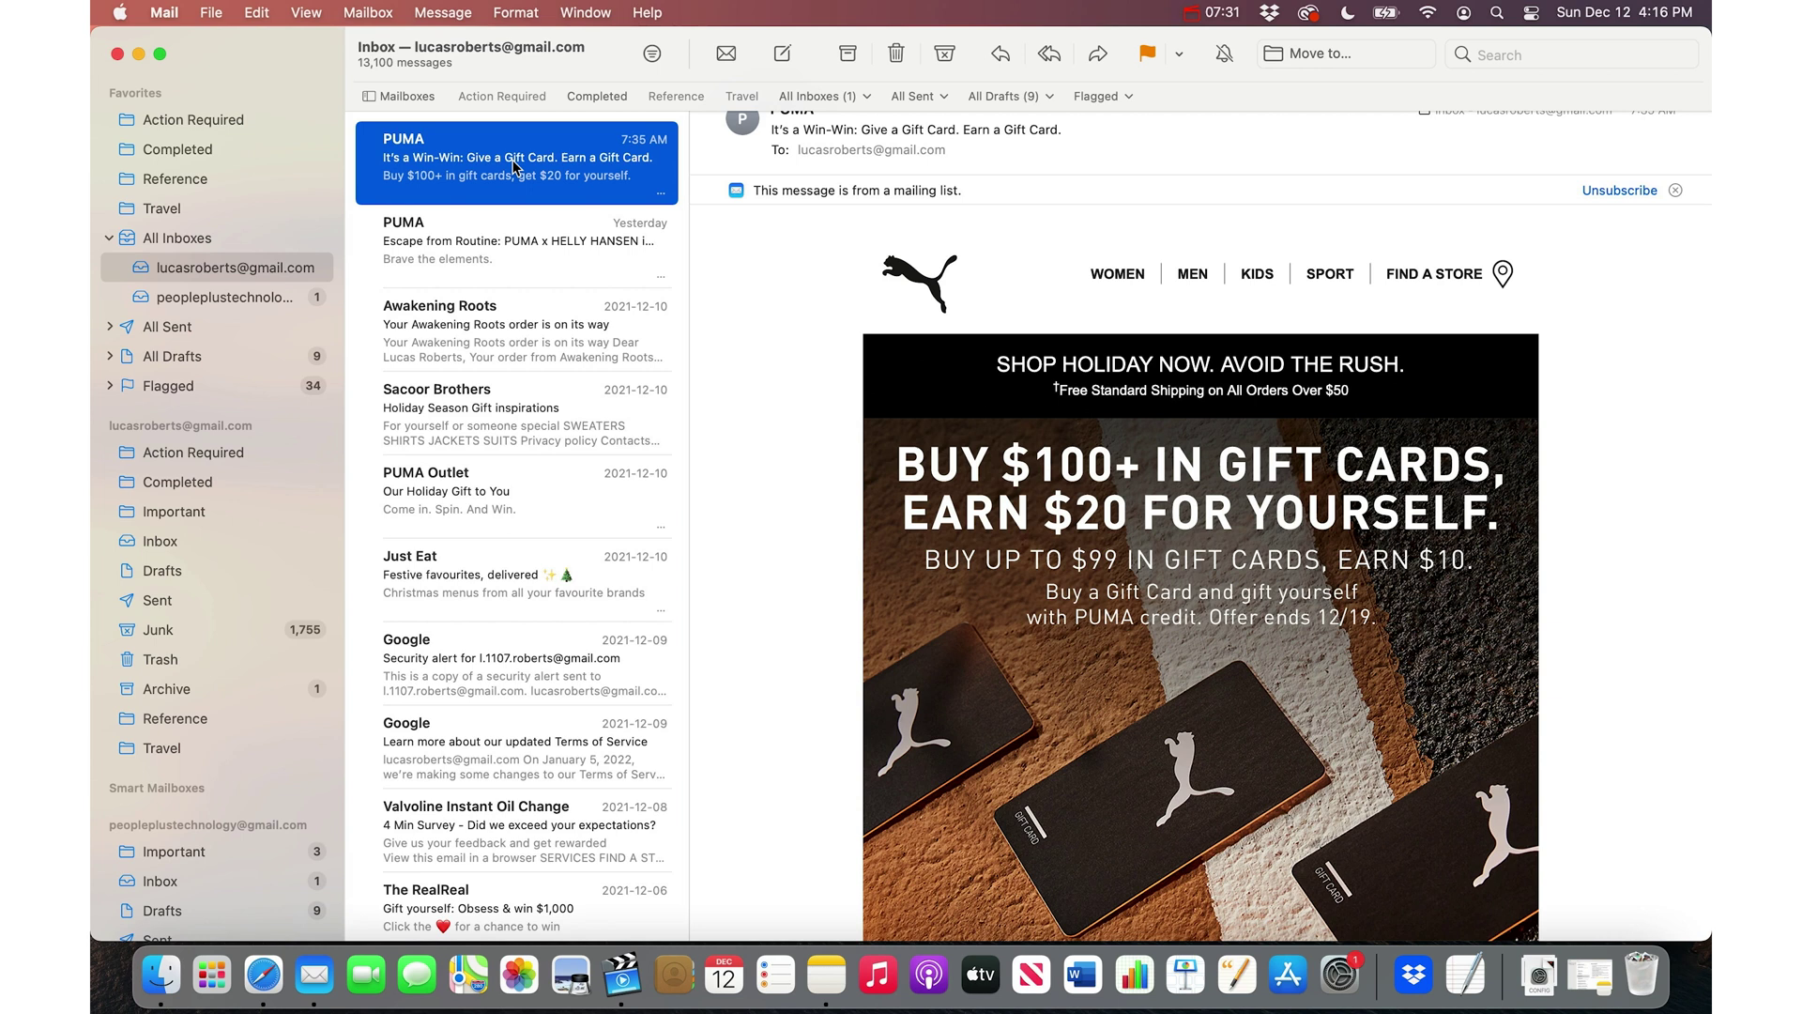
{"action": "key", "text": "ctrl+super+1"}
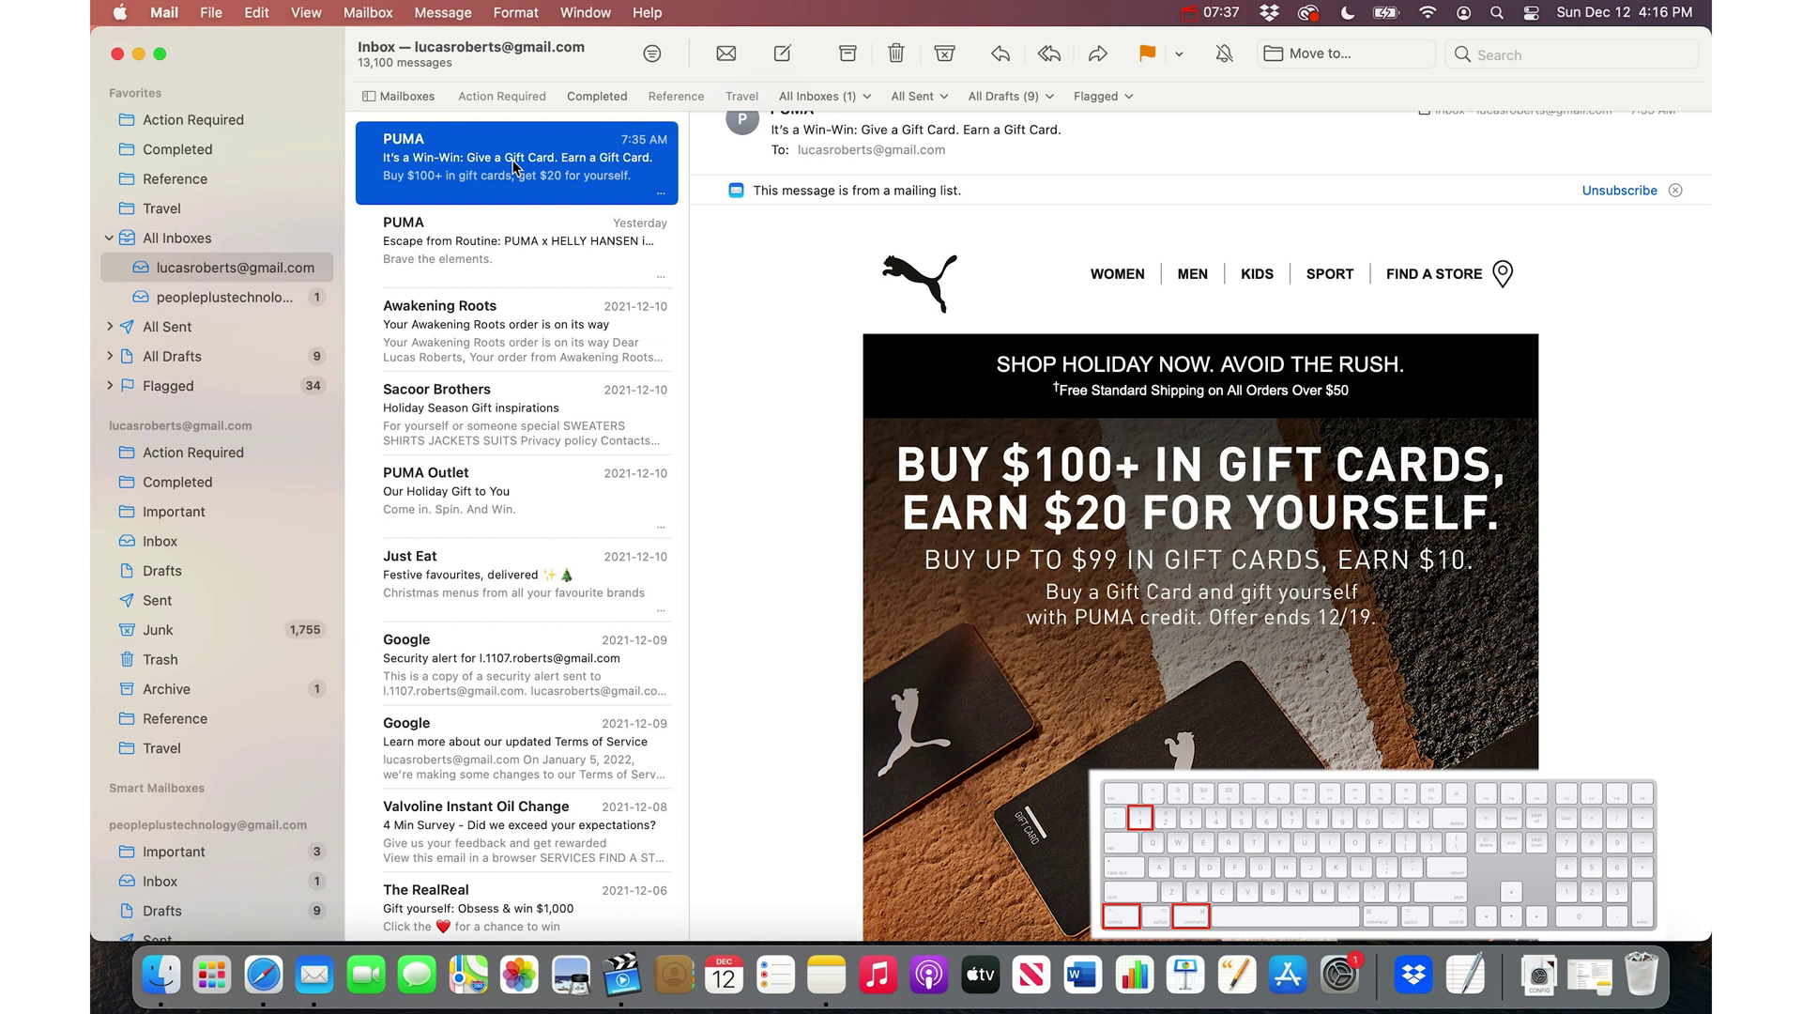
{"action": "key", "text": "ctrl+super+1"}
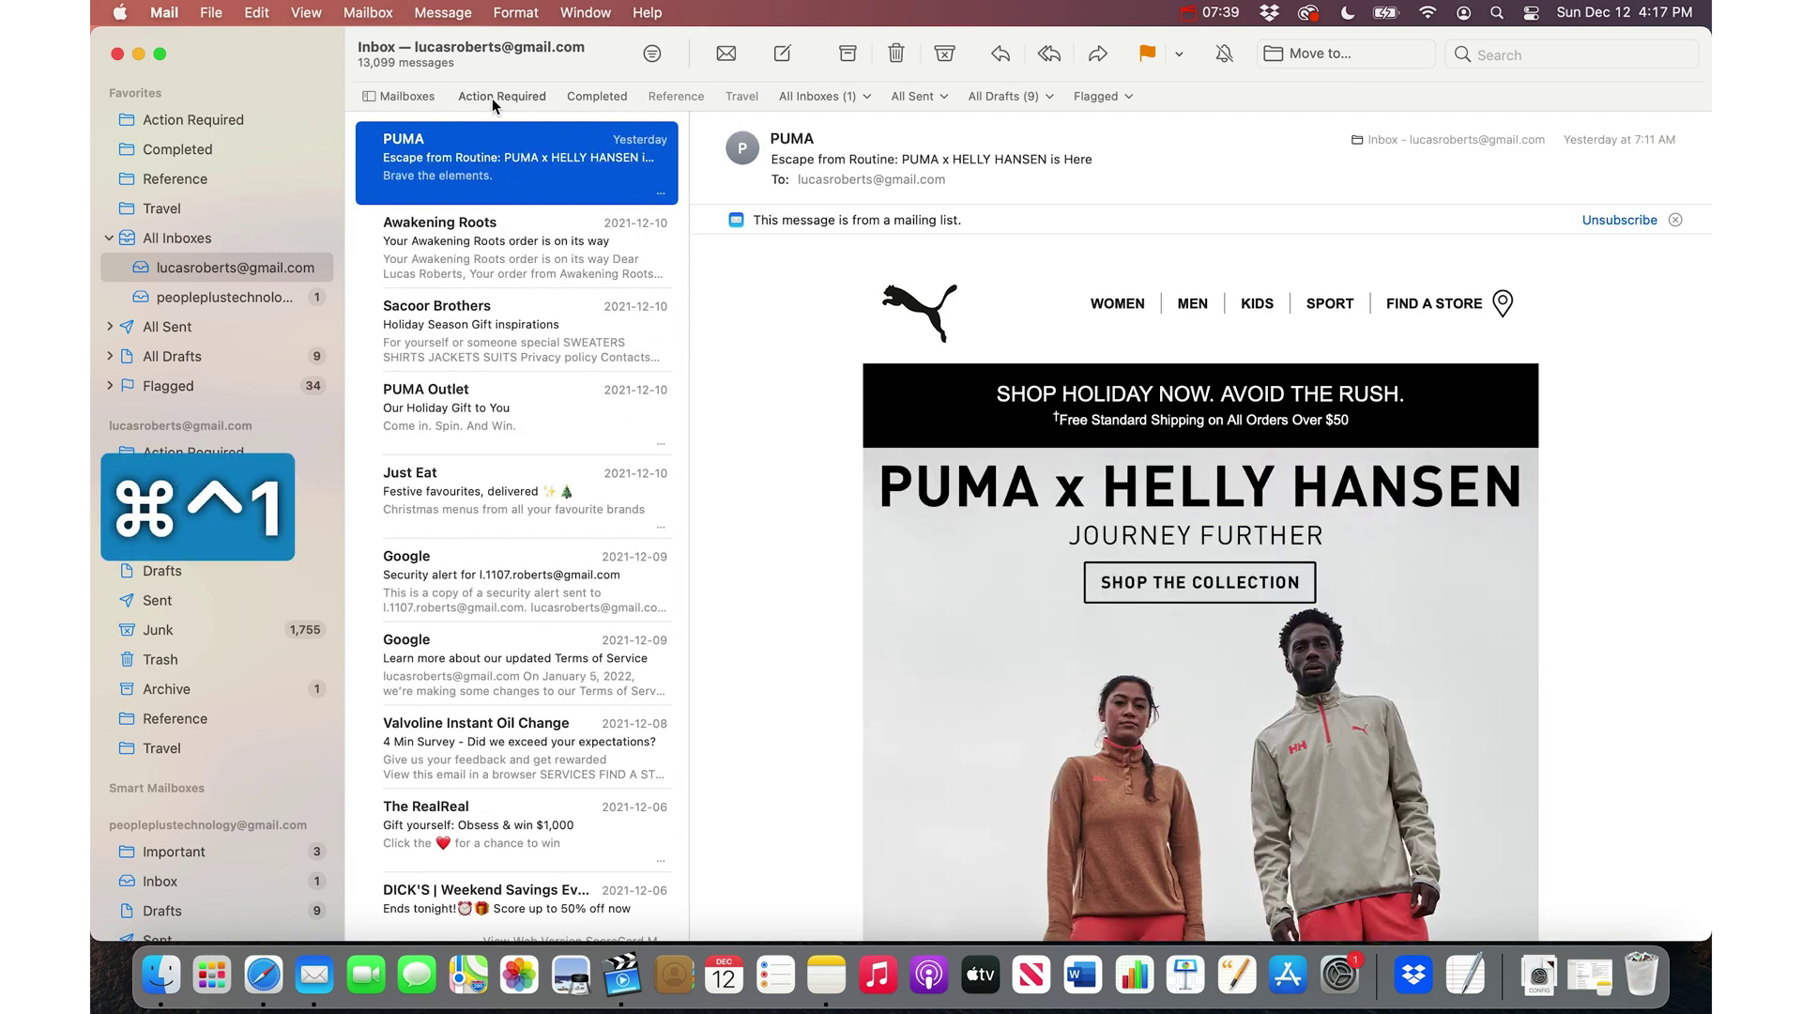
{"action": "left_click", "coordinate": [501, 98]}
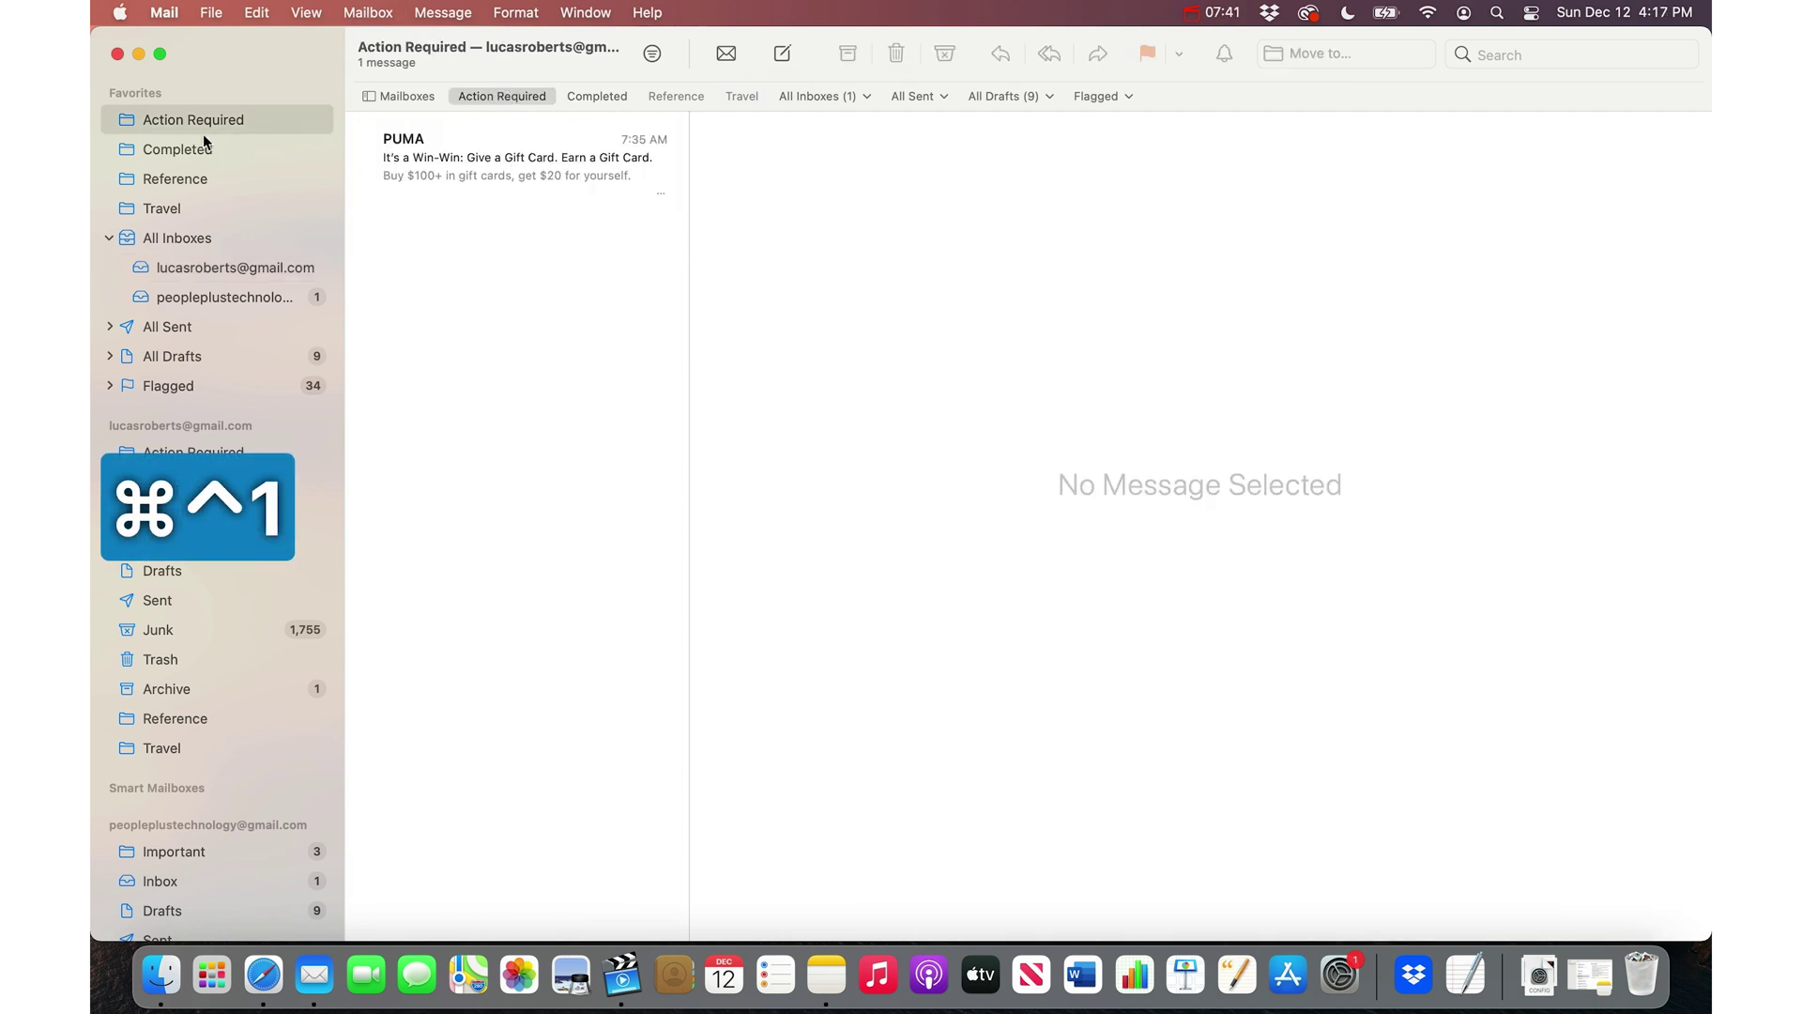
File the PUMA x HELLY HANSEN message into Completed with ⌃⌘2 and view Completed
{"action": "left_click", "coordinate": [228, 268]}
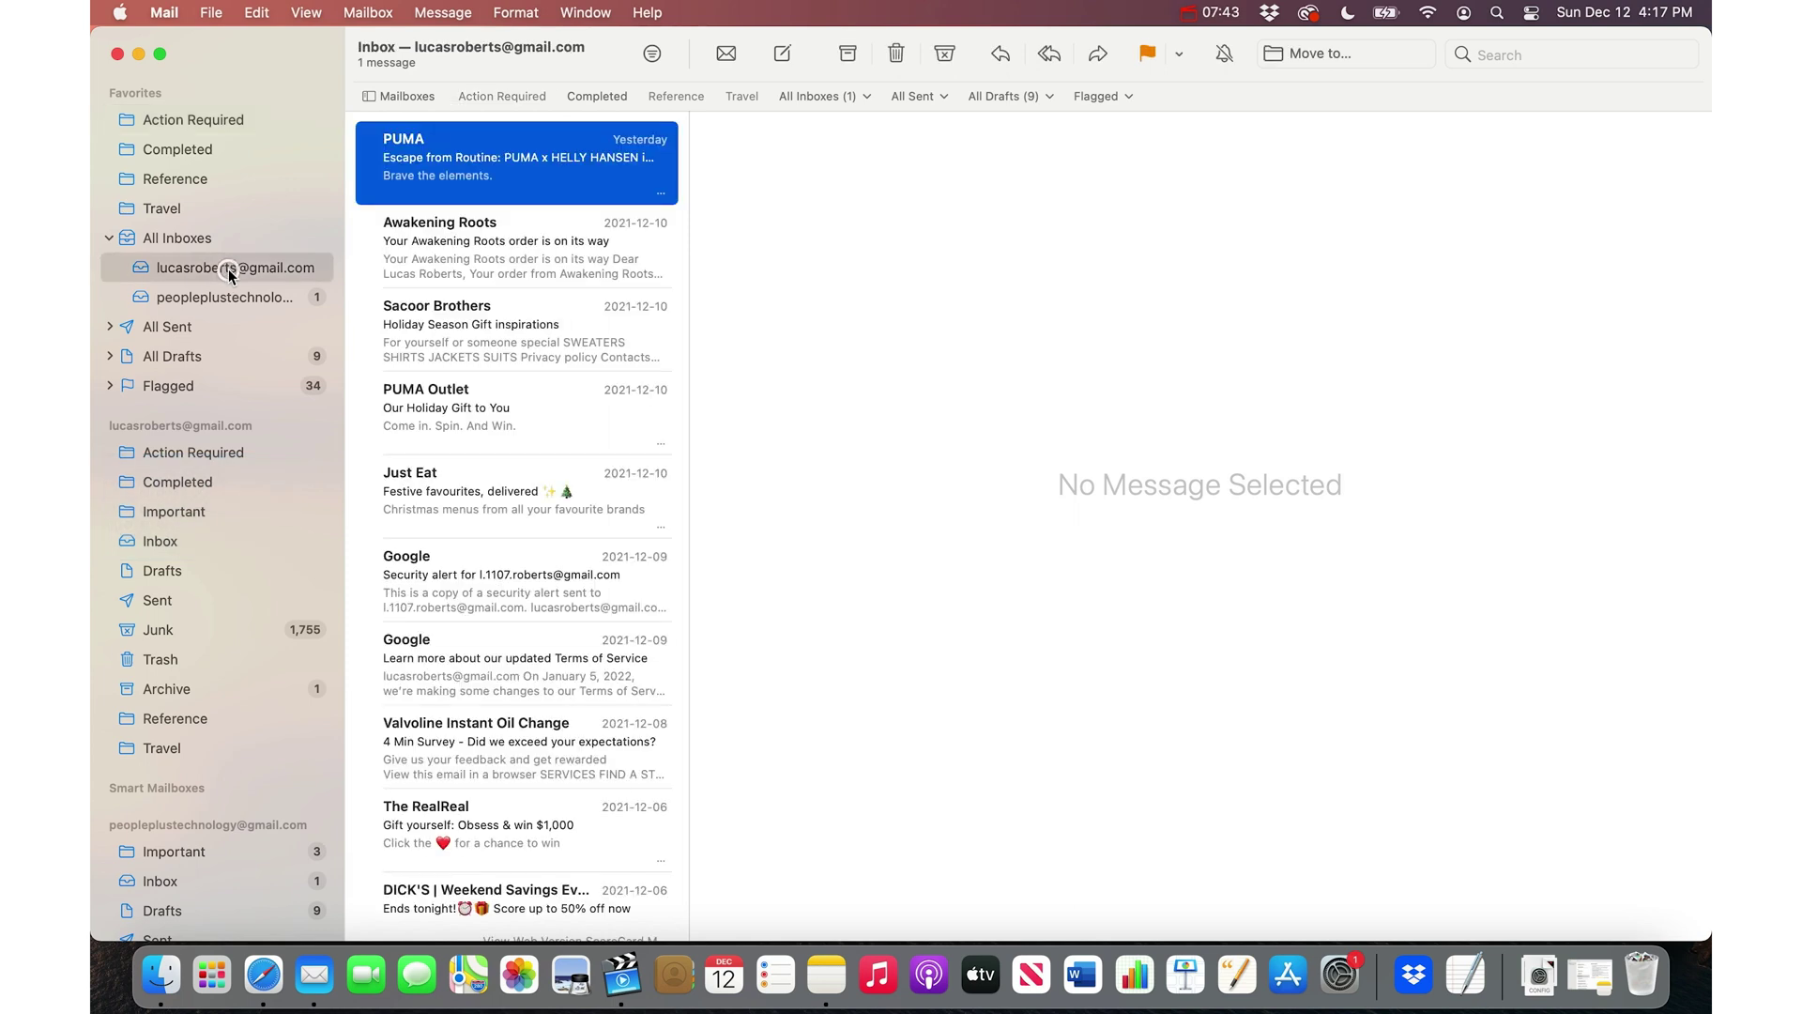
{"action": "key", "text": "ctrl+super+2"}
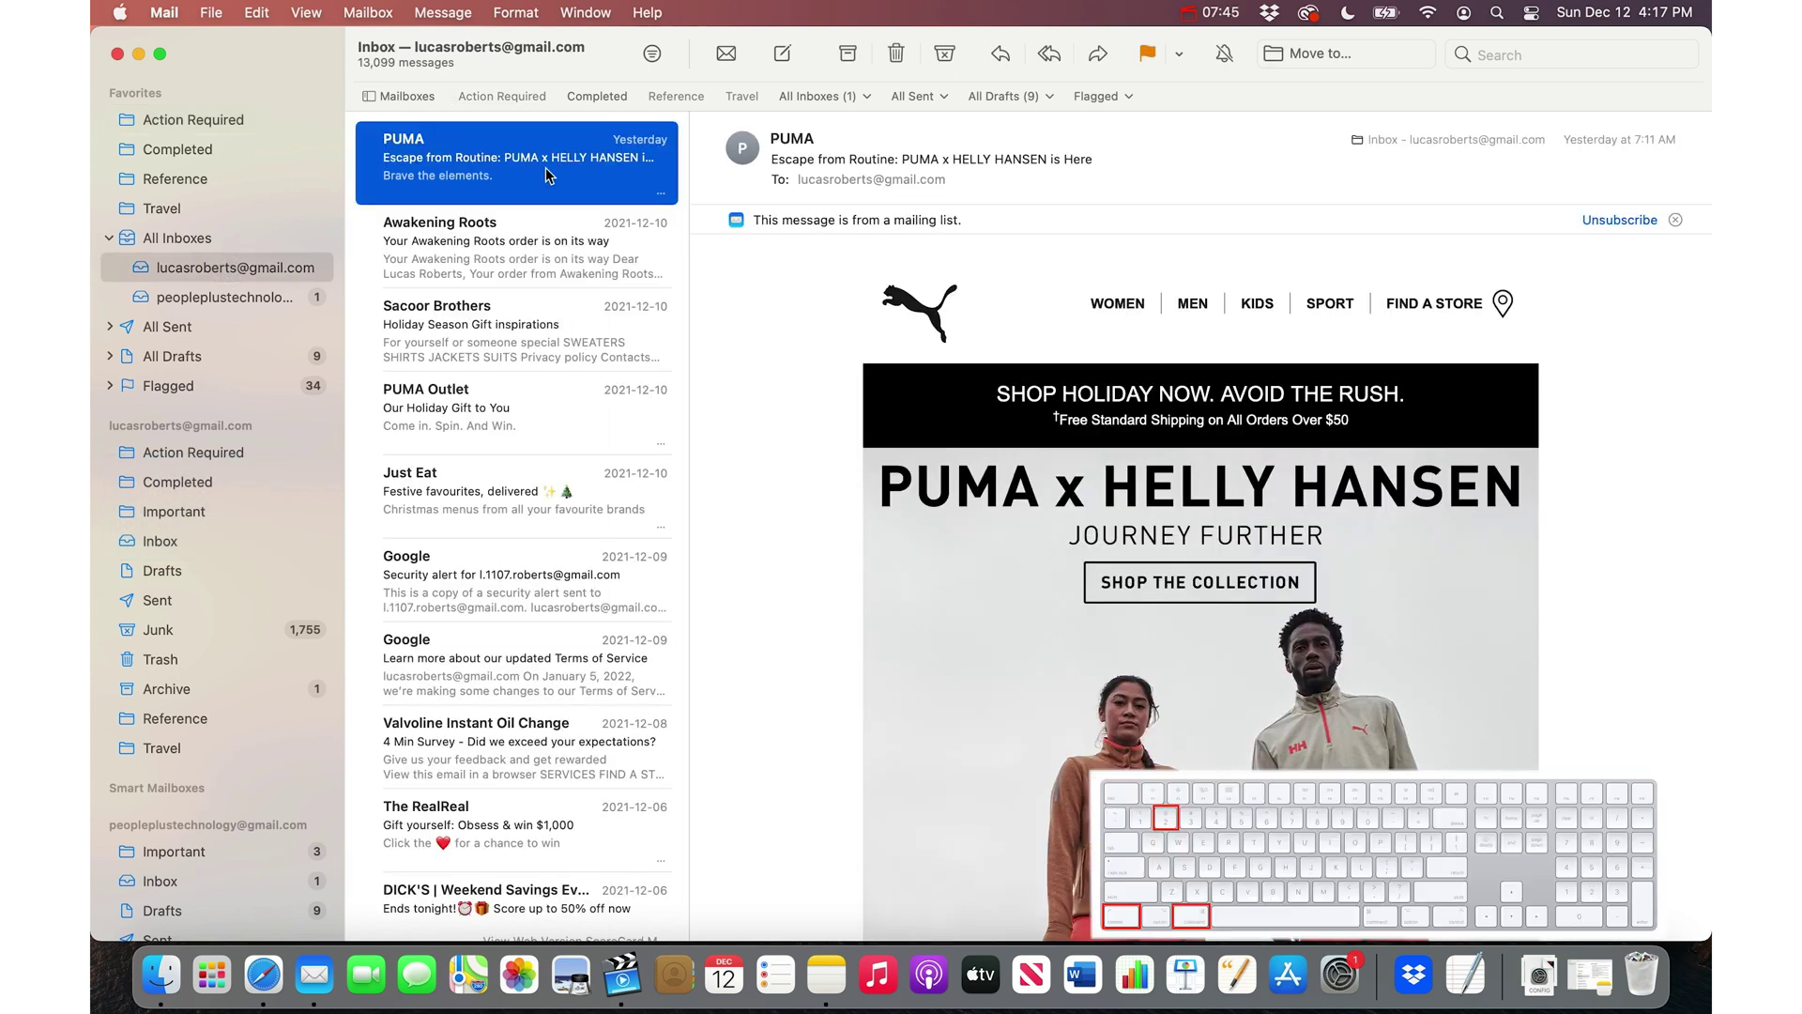
{"action": "key", "text": "ctrl+super+2"}
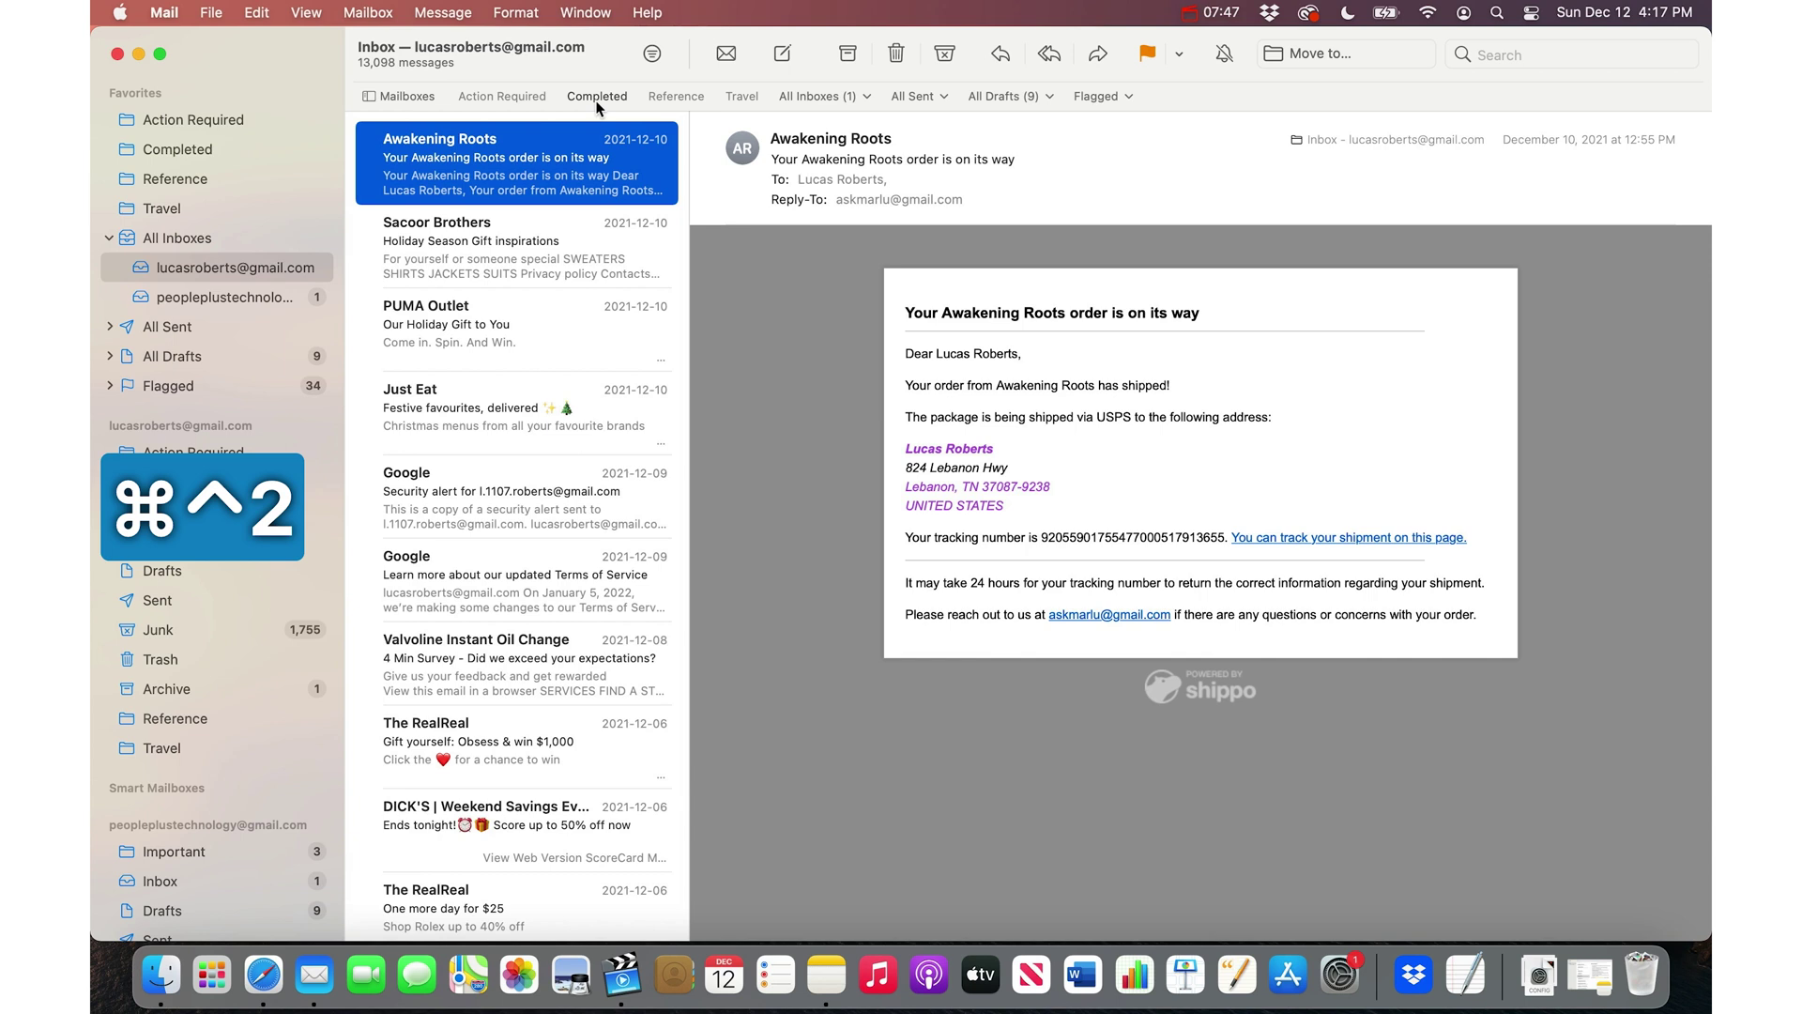
{"action": "left_click", "coordinate": [598, 96]}
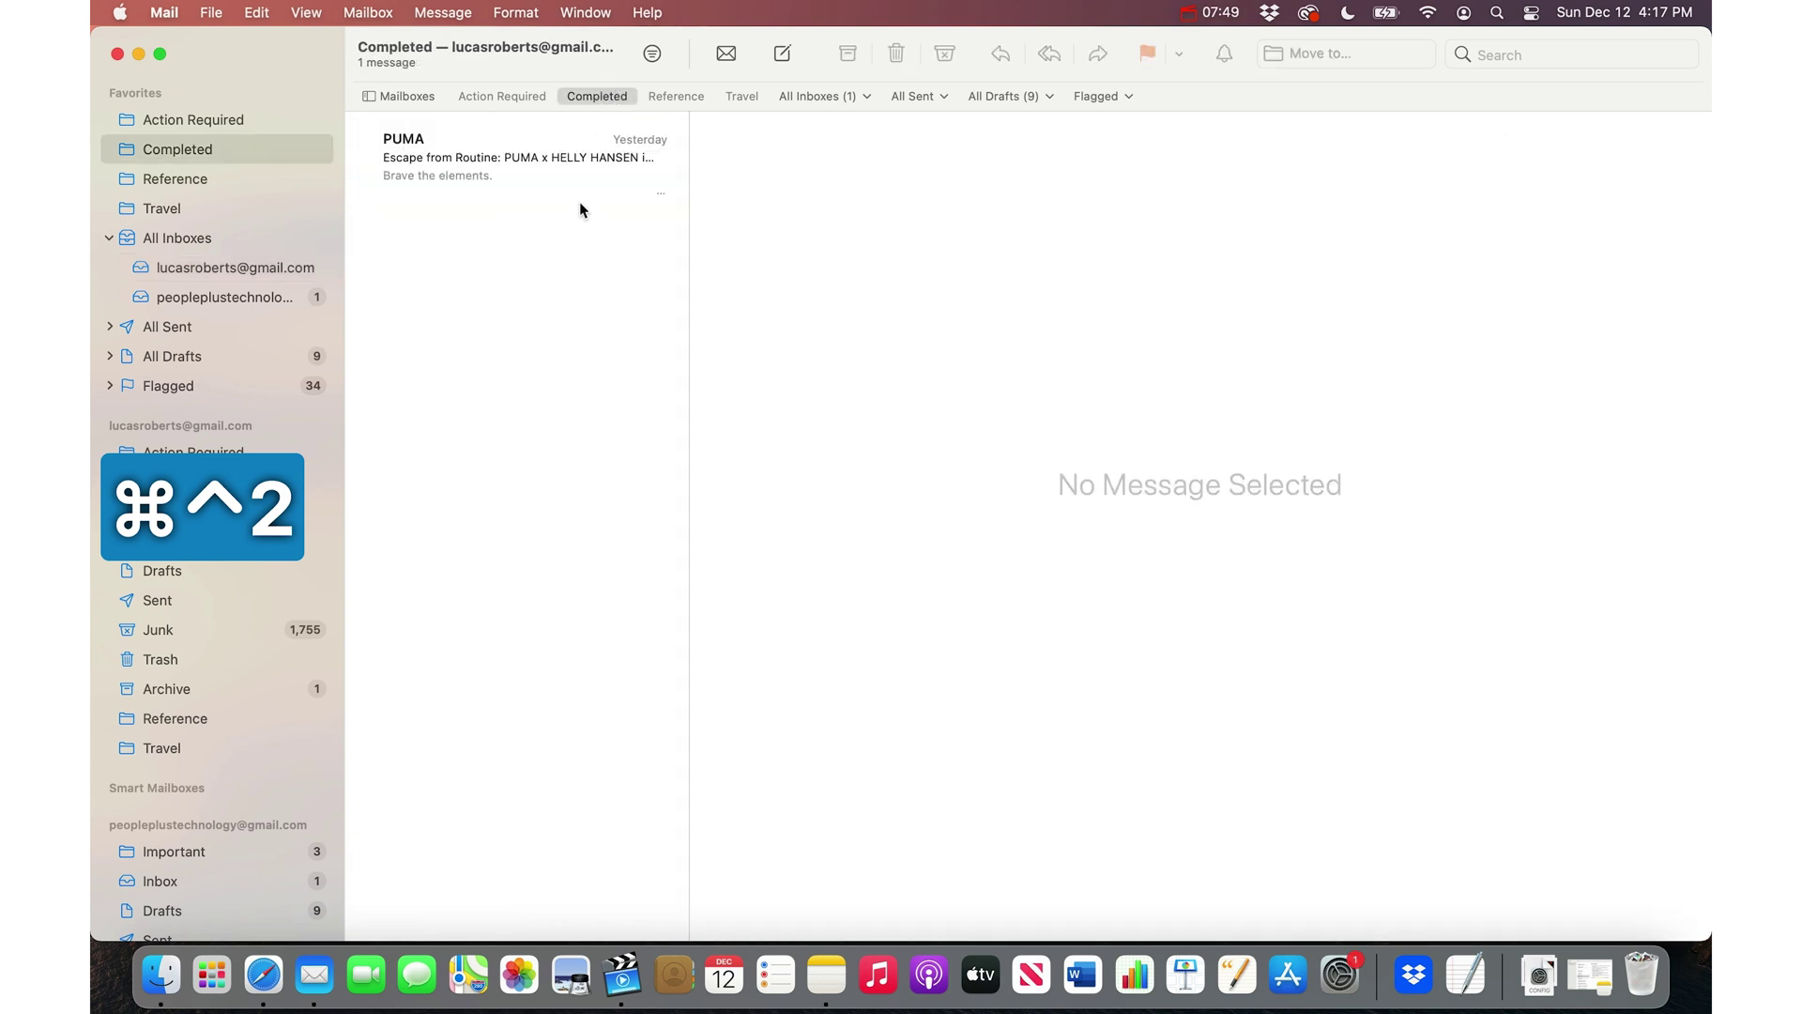
File nine inbox messages into Action Required, Reference, Travel and Completed using ⌃⌘1–⌃⌘4
{"action": "left_click", "coordinate": [236, 268]}
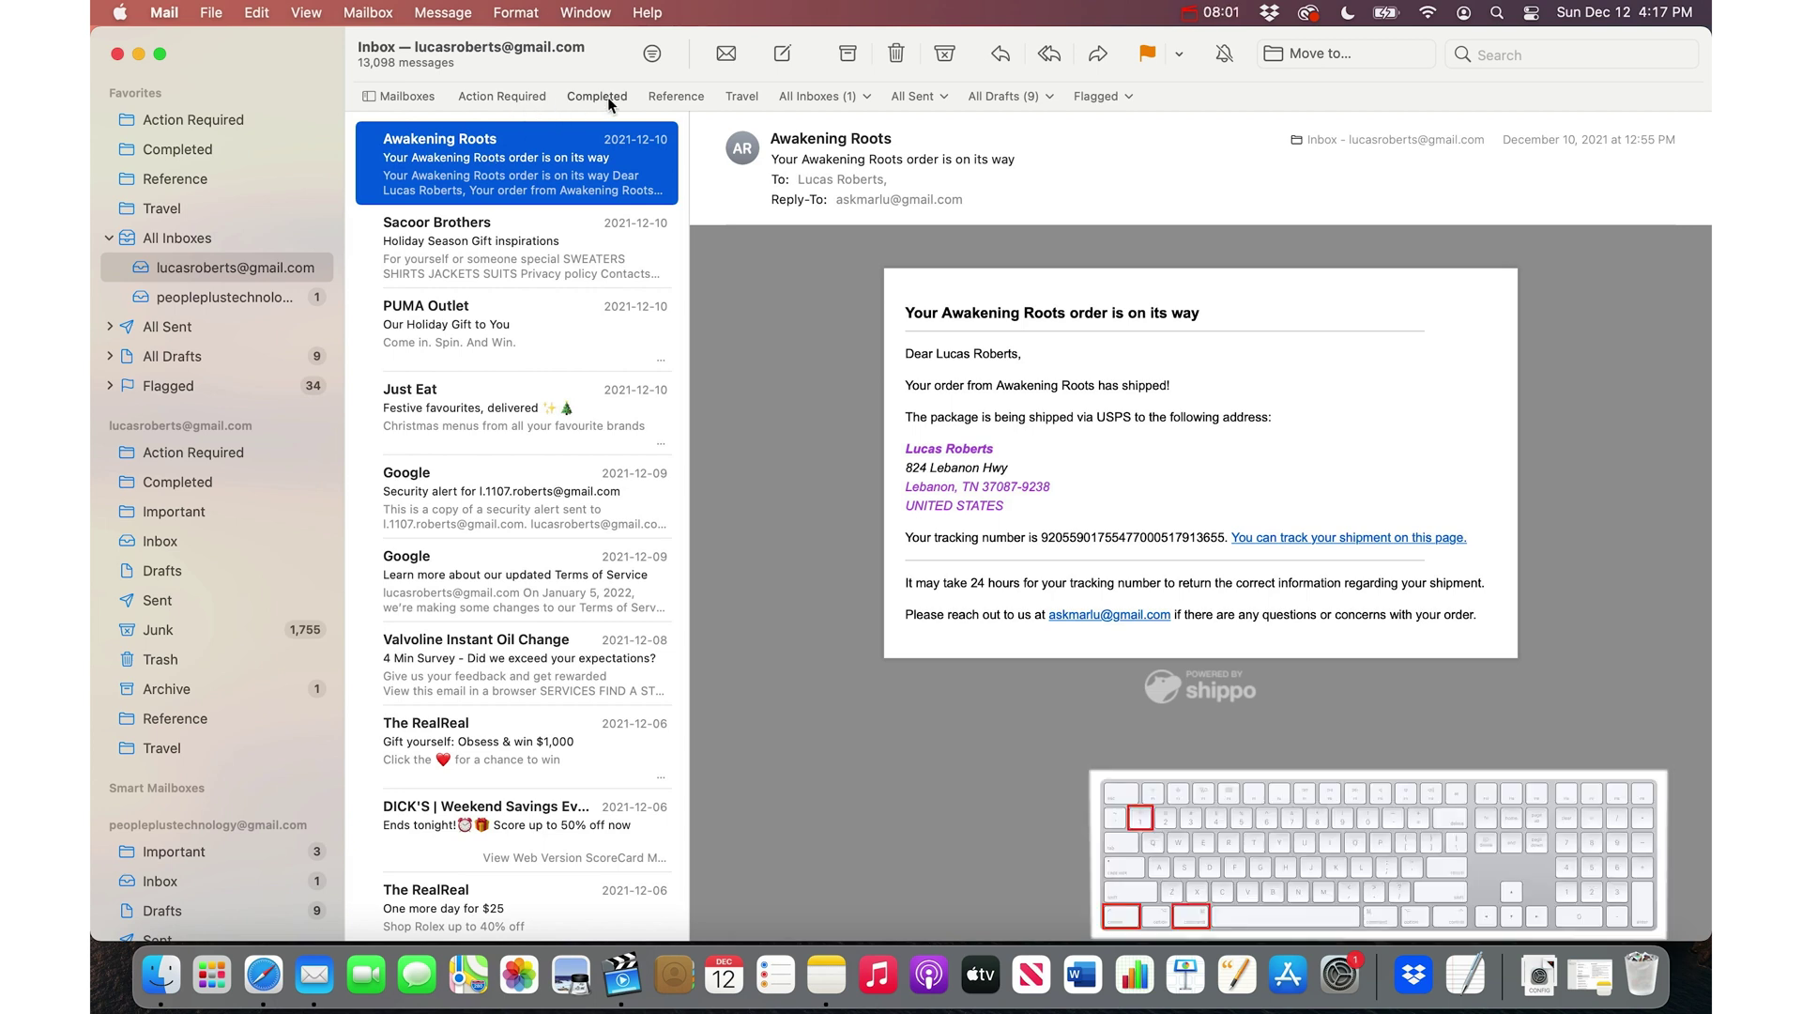
{"action": "key", "text": "ctrl+super+1"}
{"action": "key", "text": "ctrl+super+3"}
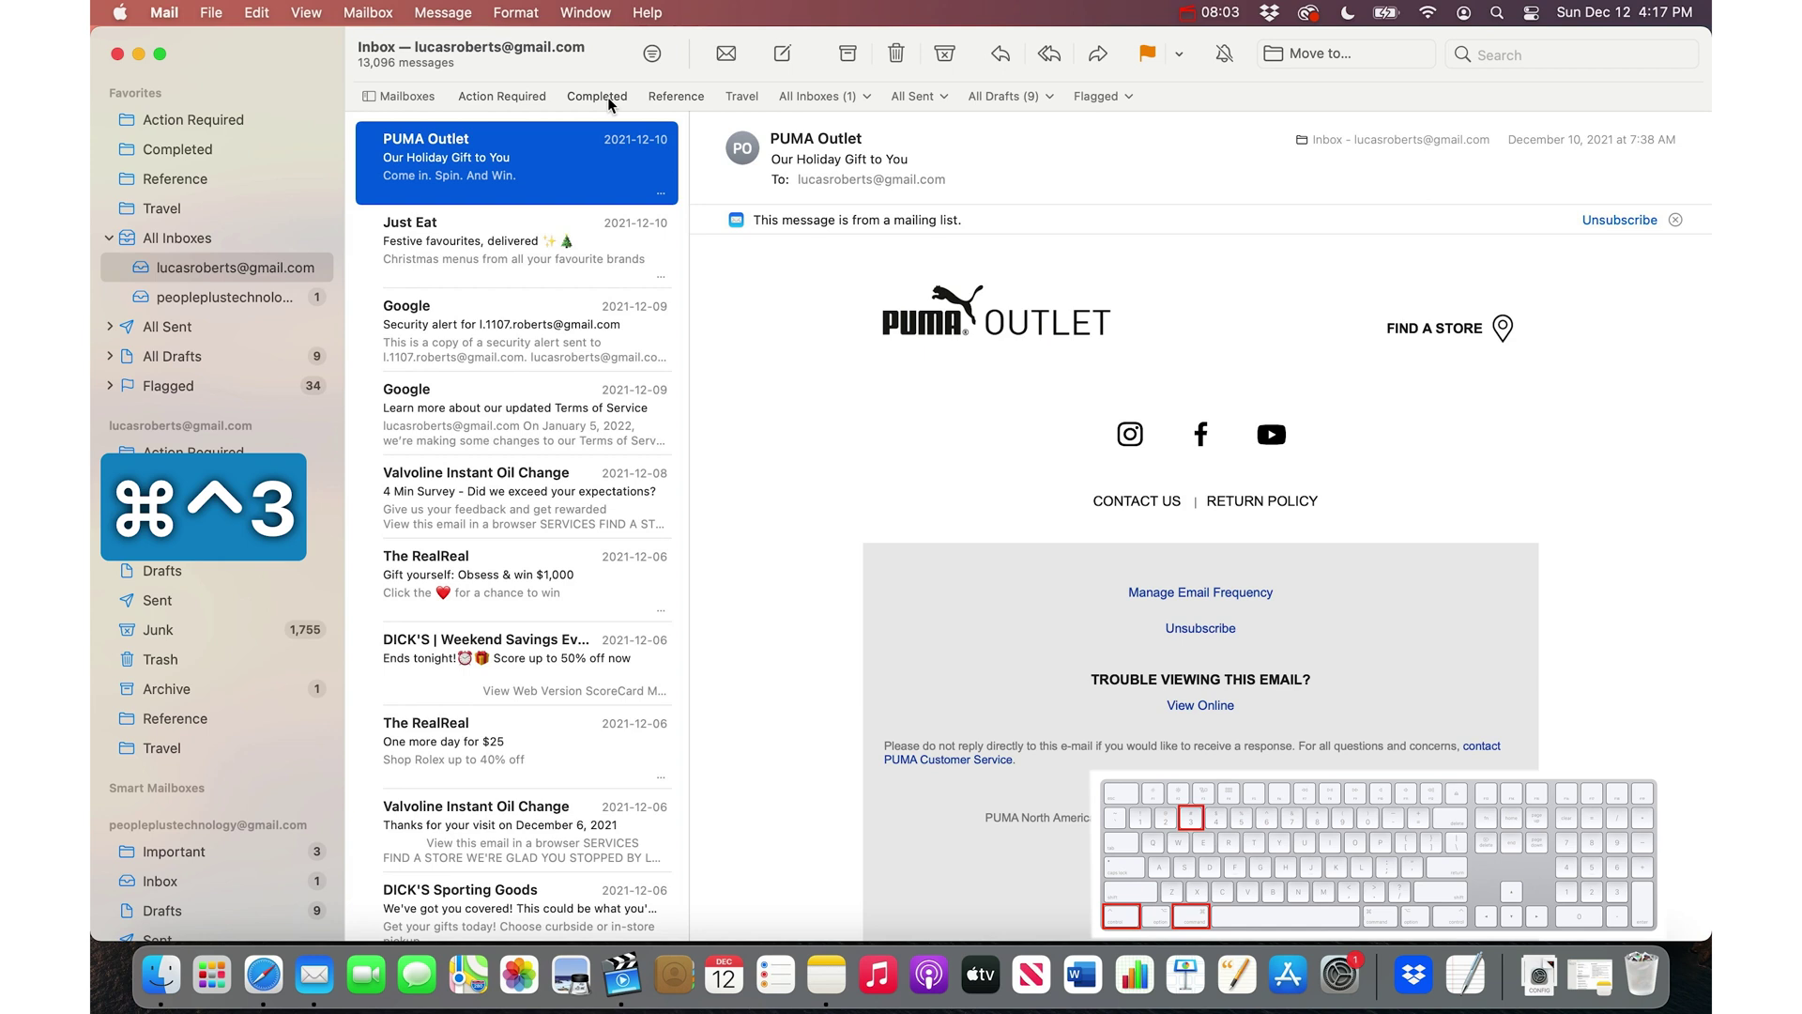
{"action": "key", "text": "ctrl+super+4"}
{"action": "key", "text": "ctrl+super+2"}
{"action": "key", "text": "ctrl+super+2"}
{"action": "key", "text": "ctrl+super+2"}
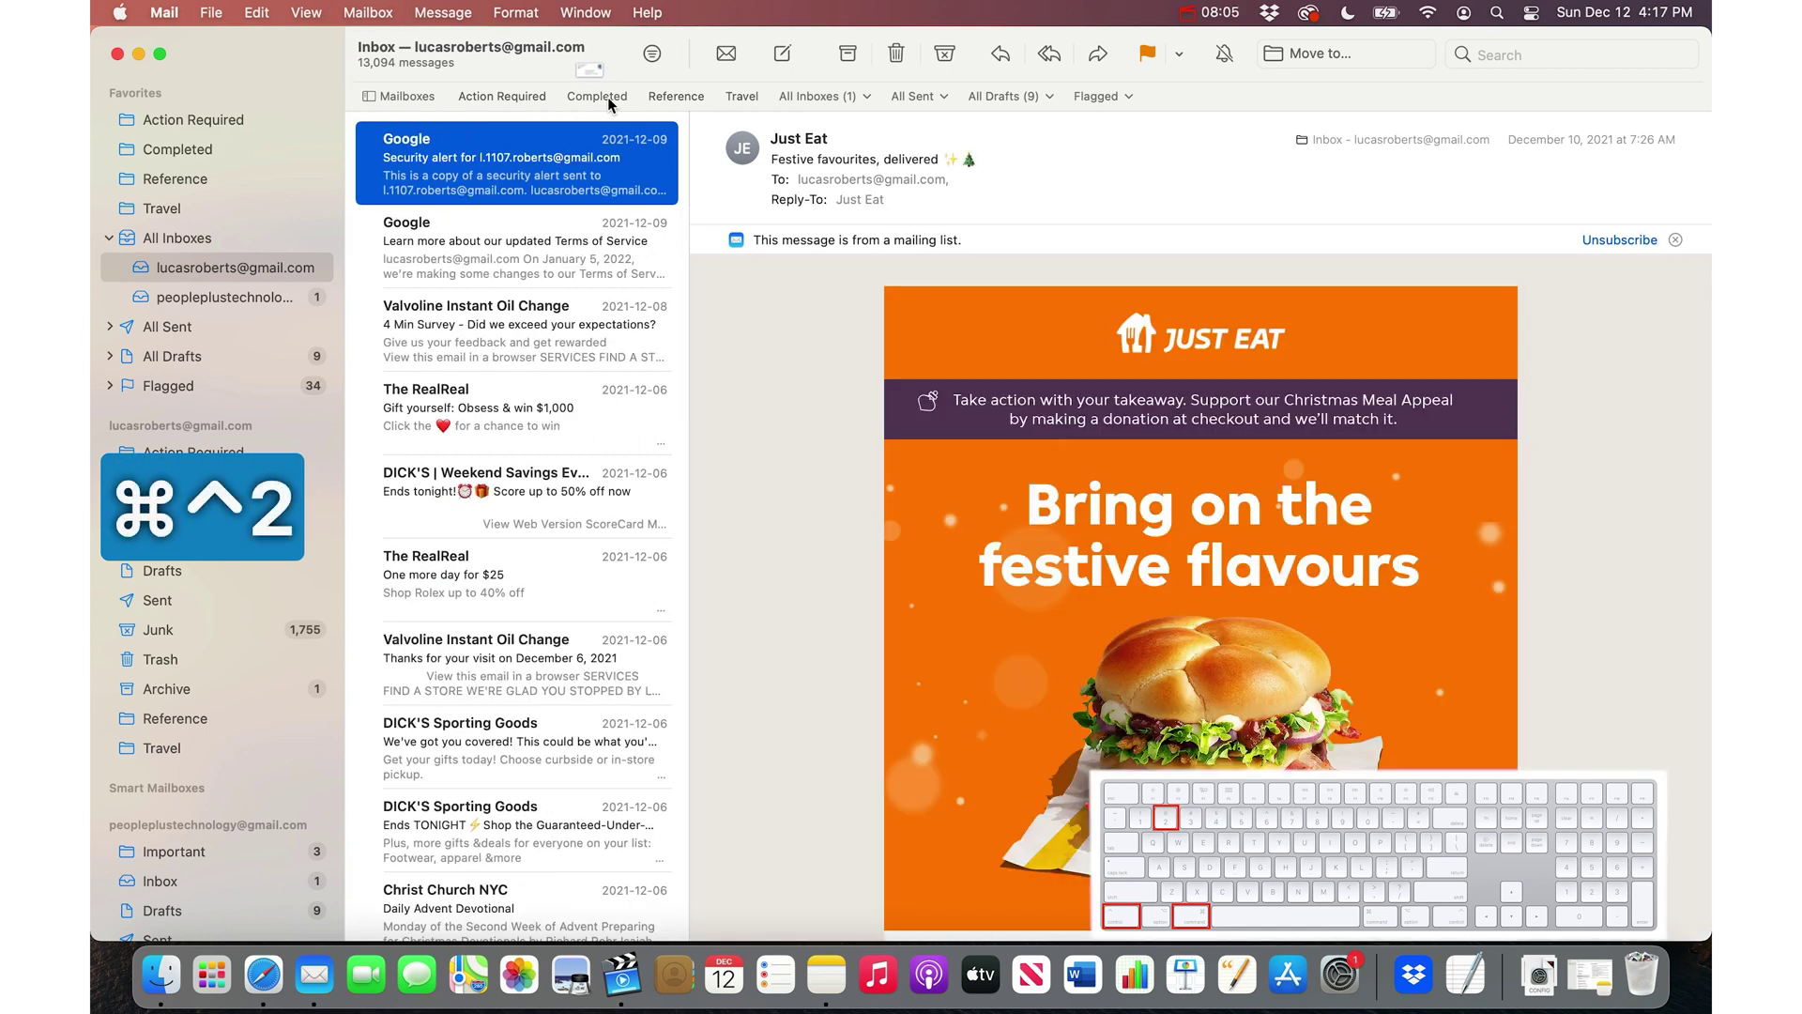
{"action": "key", "text": "ctrl+super+2"}
{"action": "key", "text": "ctrl+super+2"}
{"action": "key", "text": "ctrl+super+2"}
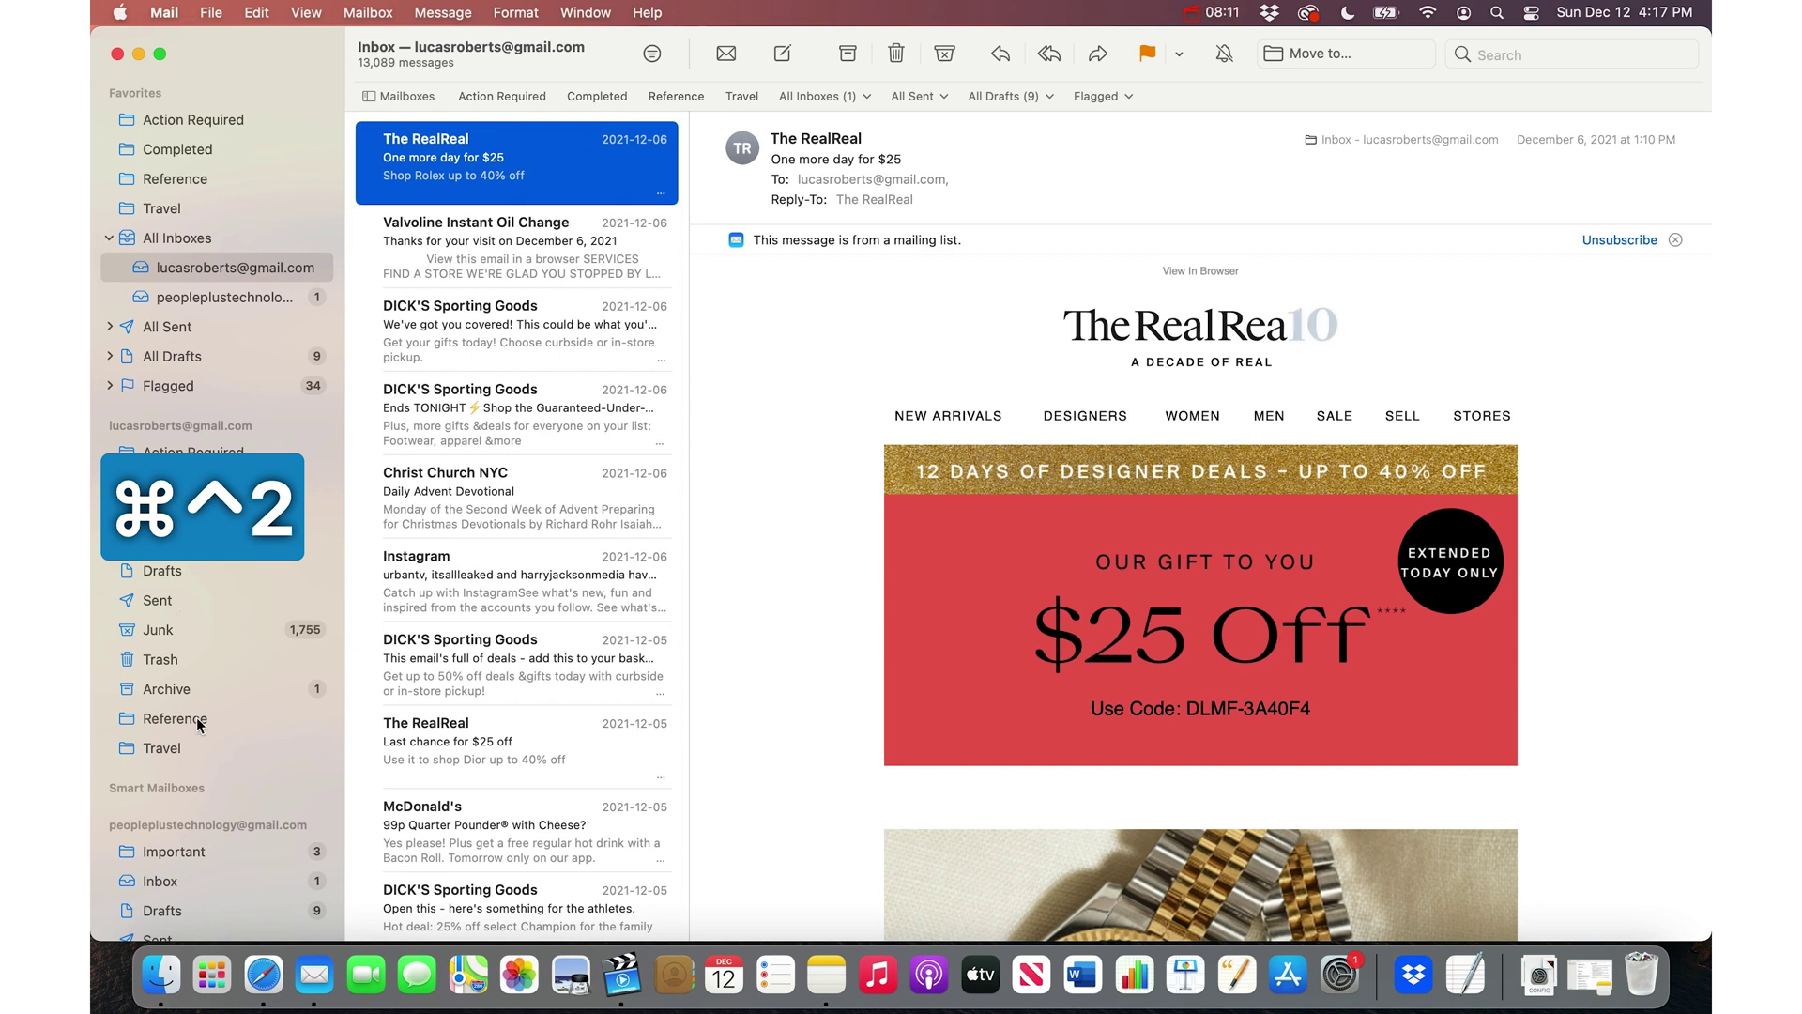
Check the Completed, Reference and Travel mailboxes, then return to the inbox
{"action": "left_click", "coordinate": [197, 484]}
{"action": "left_click", "coordinate": [205, 512]}
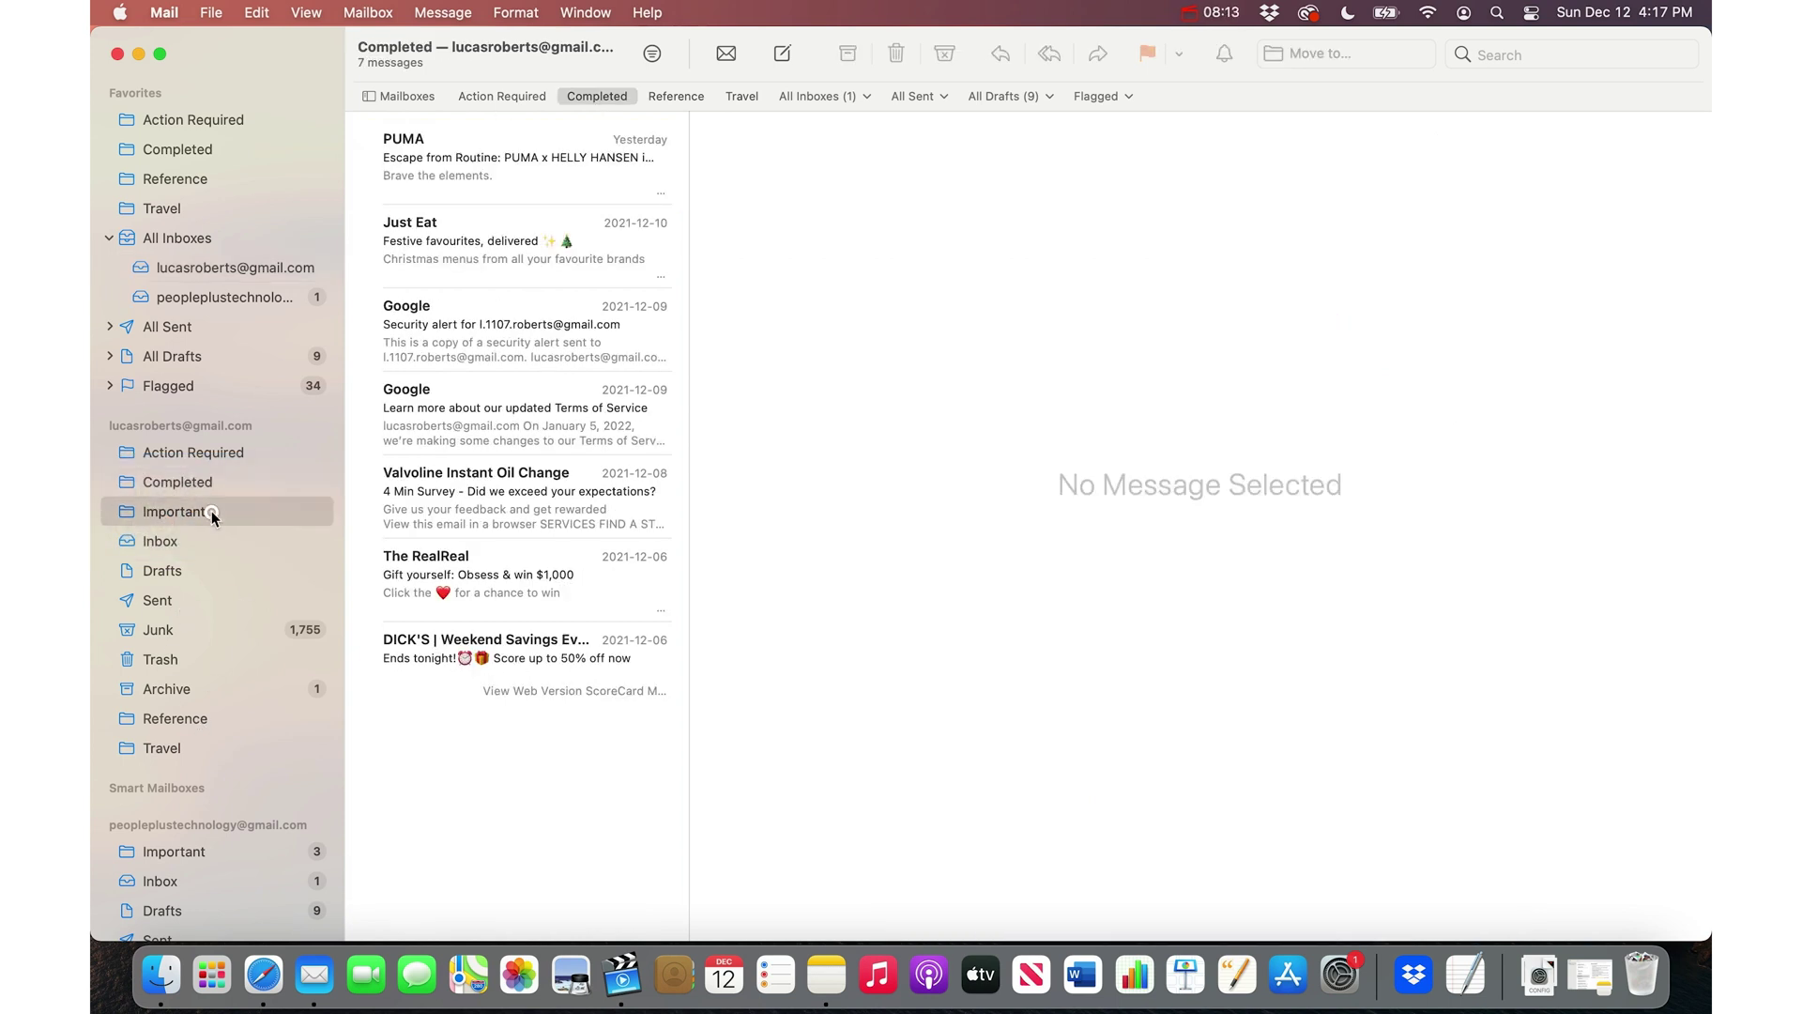
{"action": "left_click", "coordinate": [202, 482]}
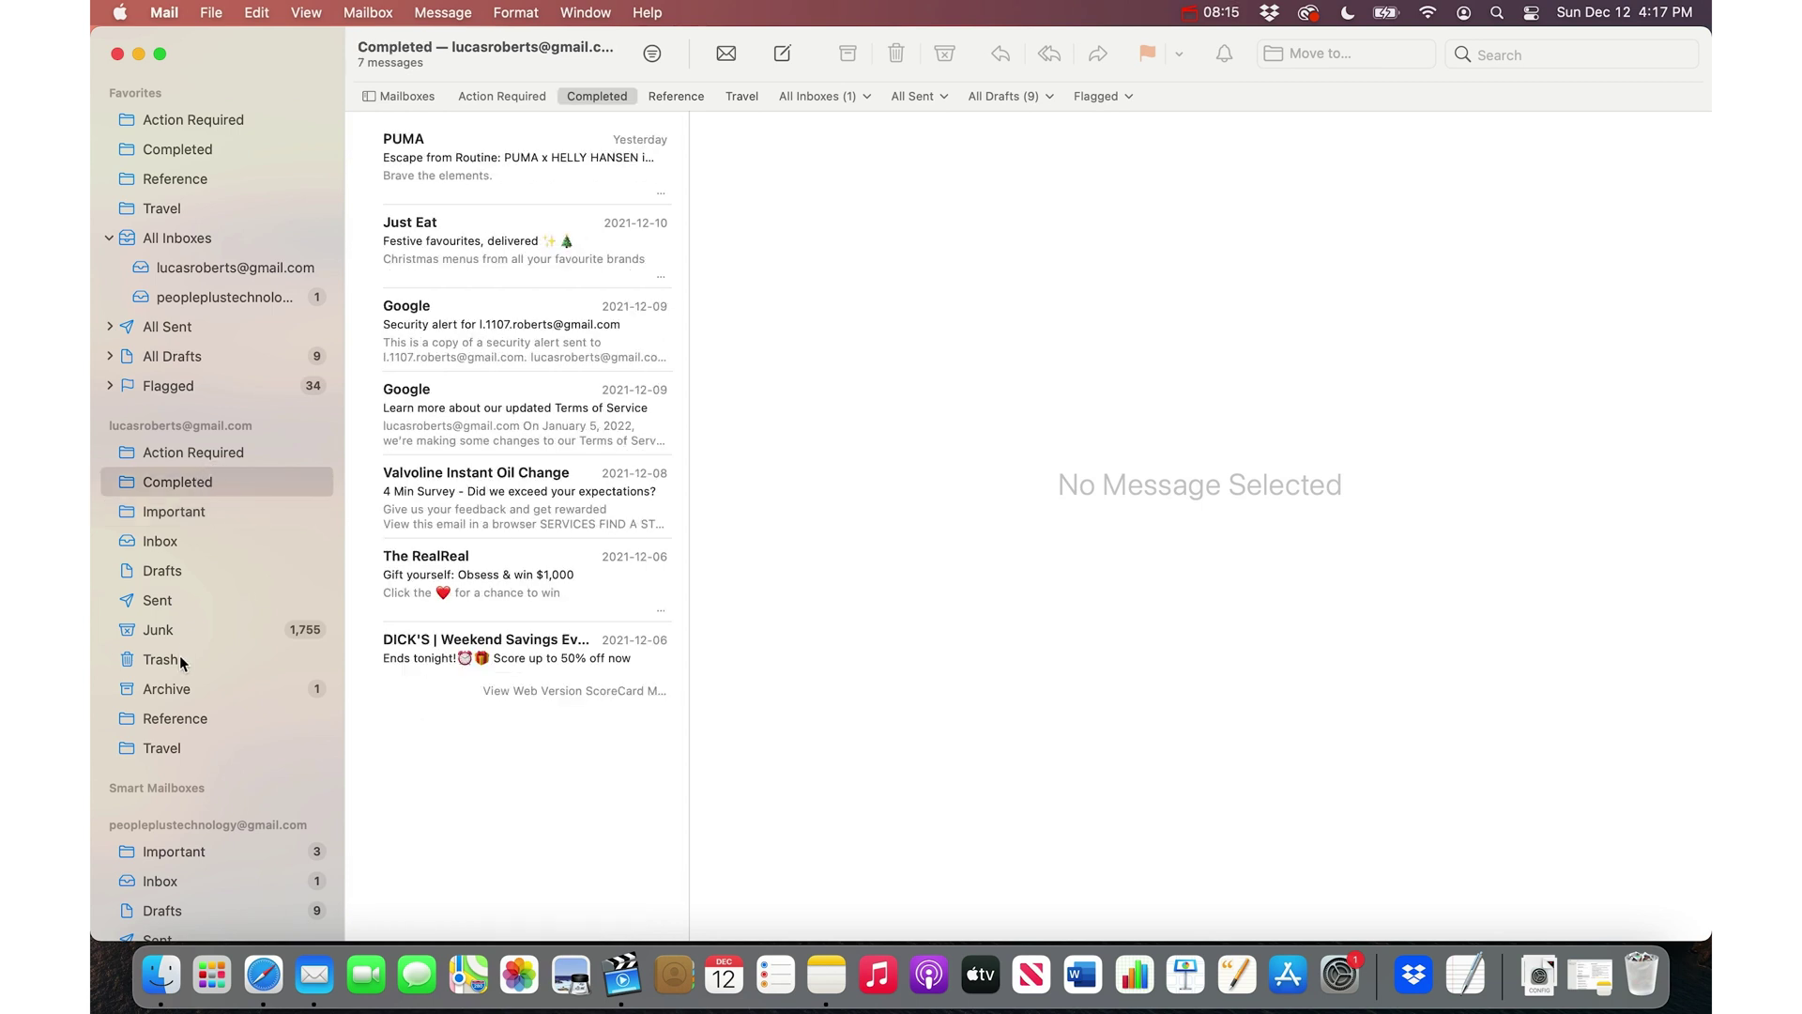
{"action": "left_click", "coordinate": [176, 719]}
{"action": "left_click", "coordinate": [211, 749]}
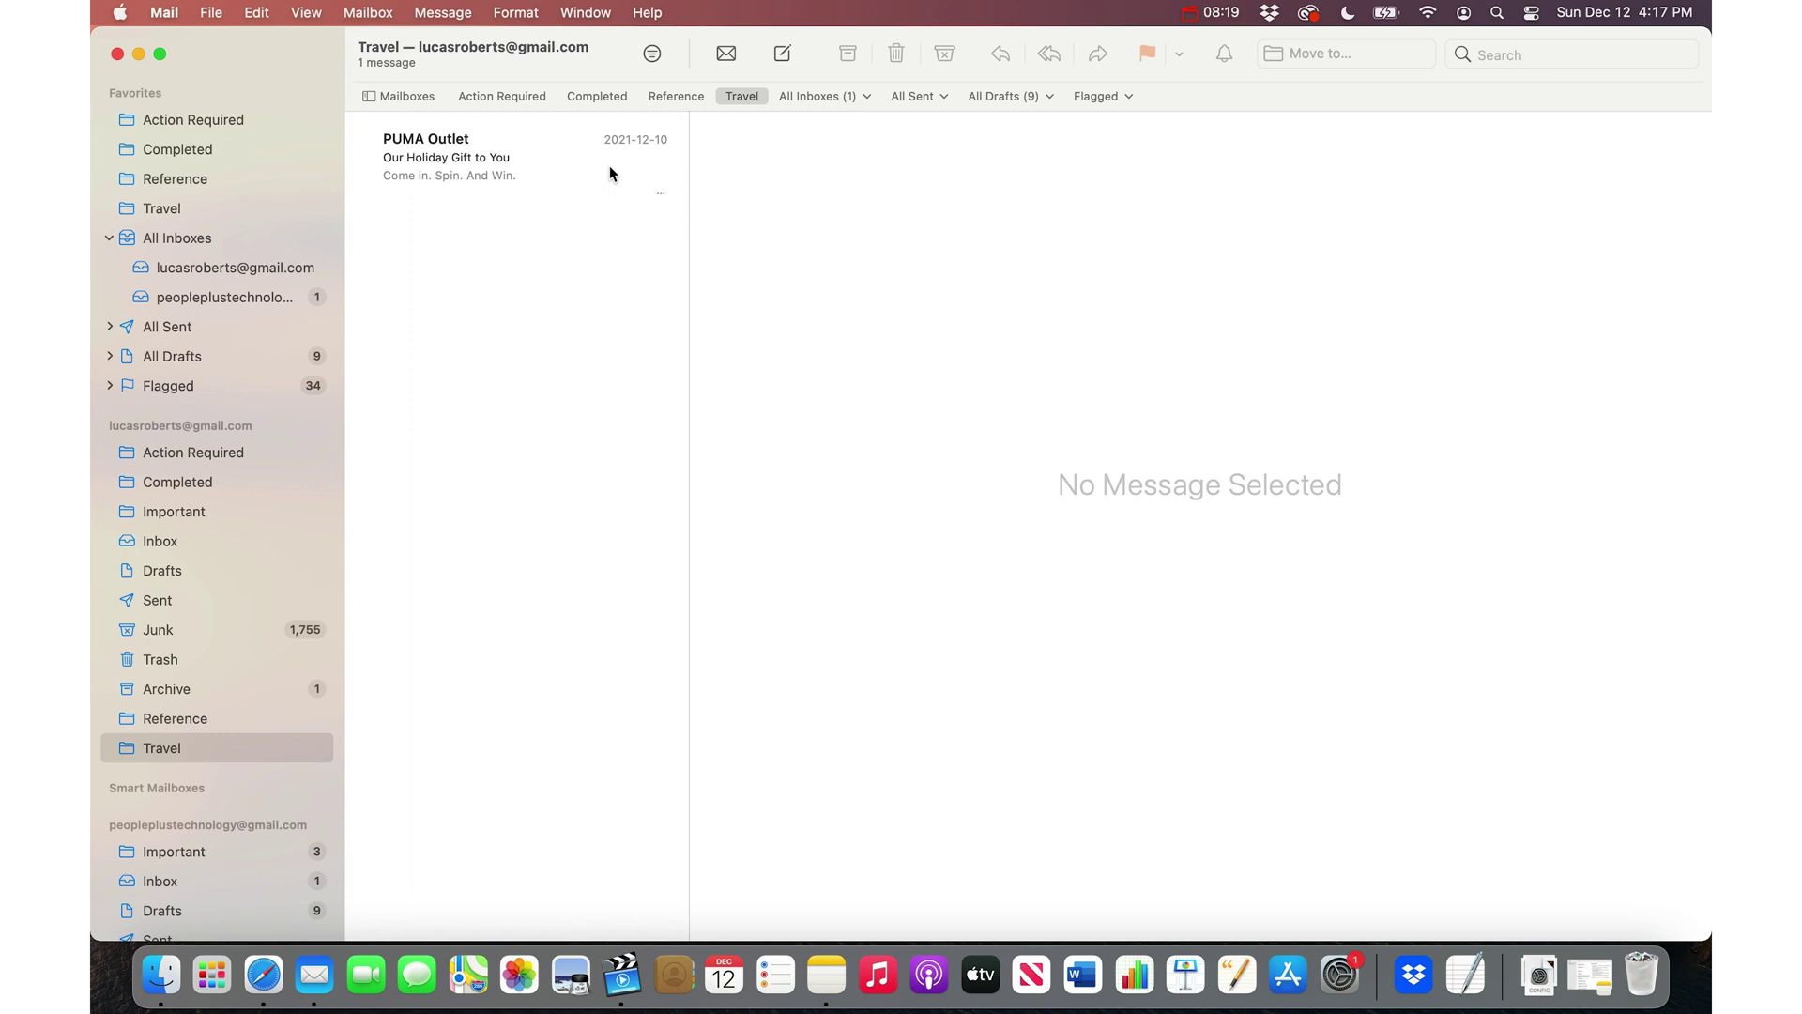
{"action": "left_click", "coordinate": [234, 270]}
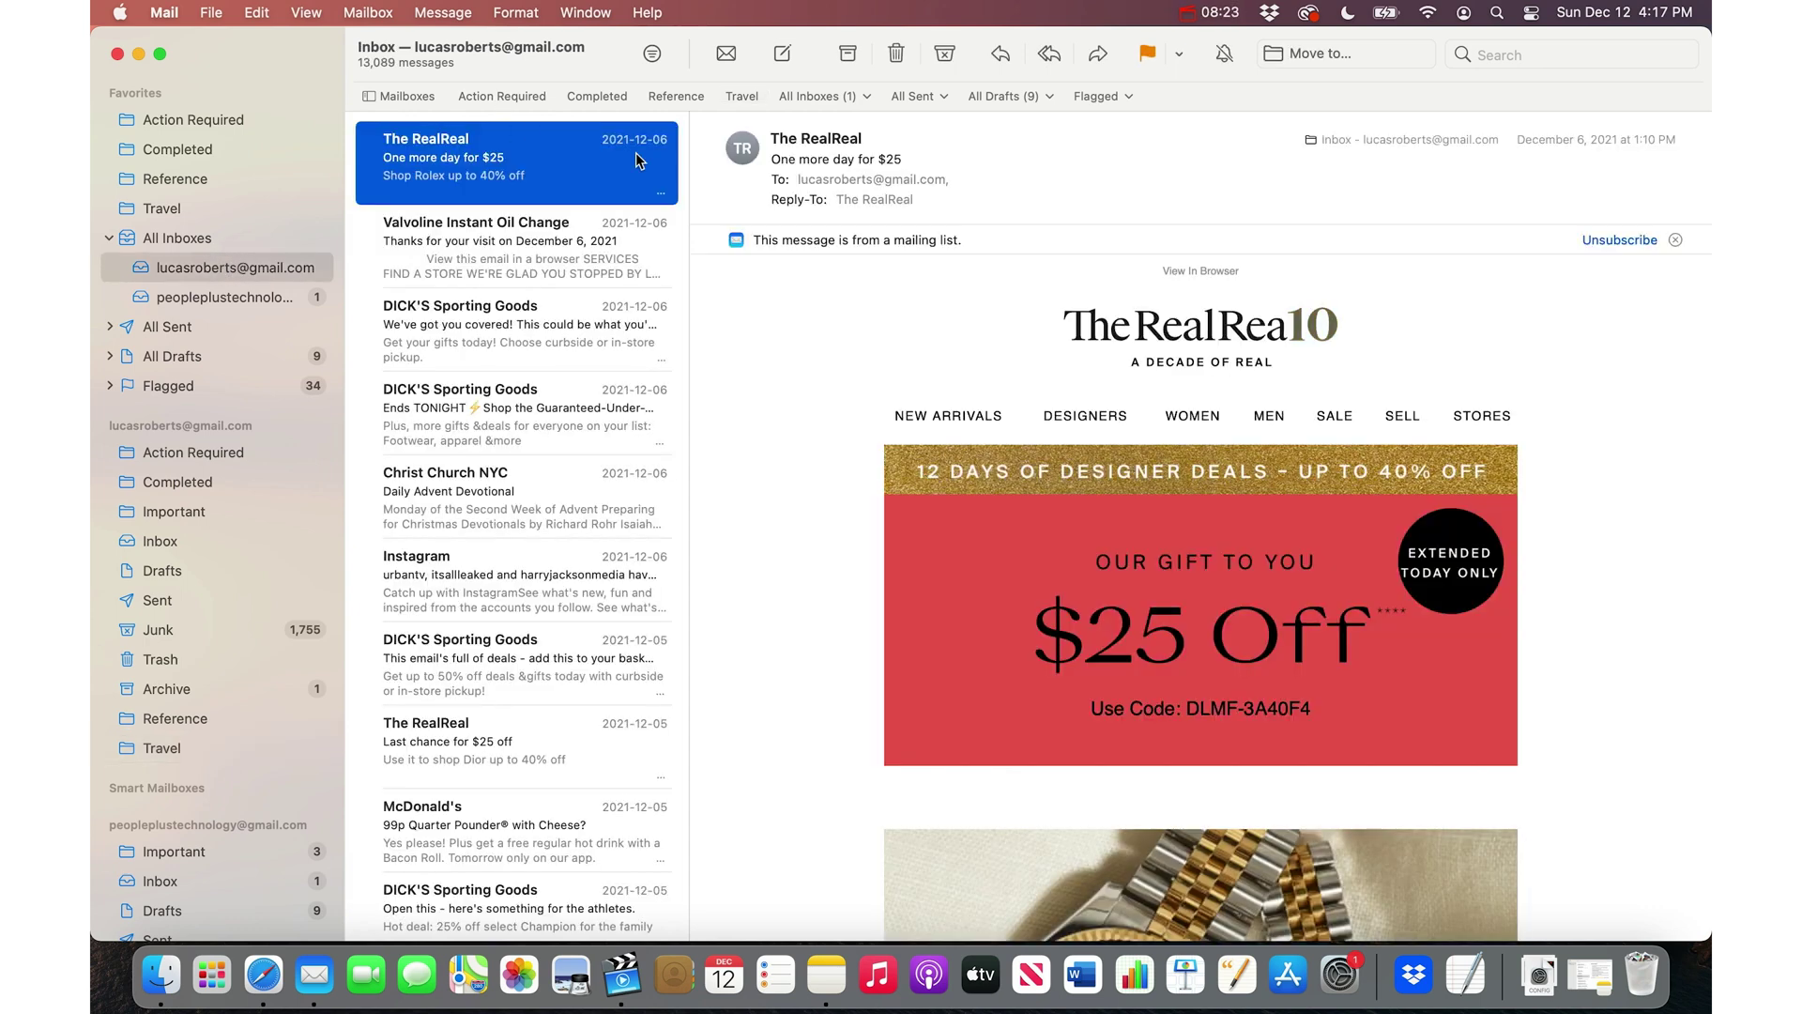
Select all inbox messages, hide Mail with ⌘H, and bring the Notes checklist forward
{"action": "left_click", "coordinate": [541, 178], "text": "super"}
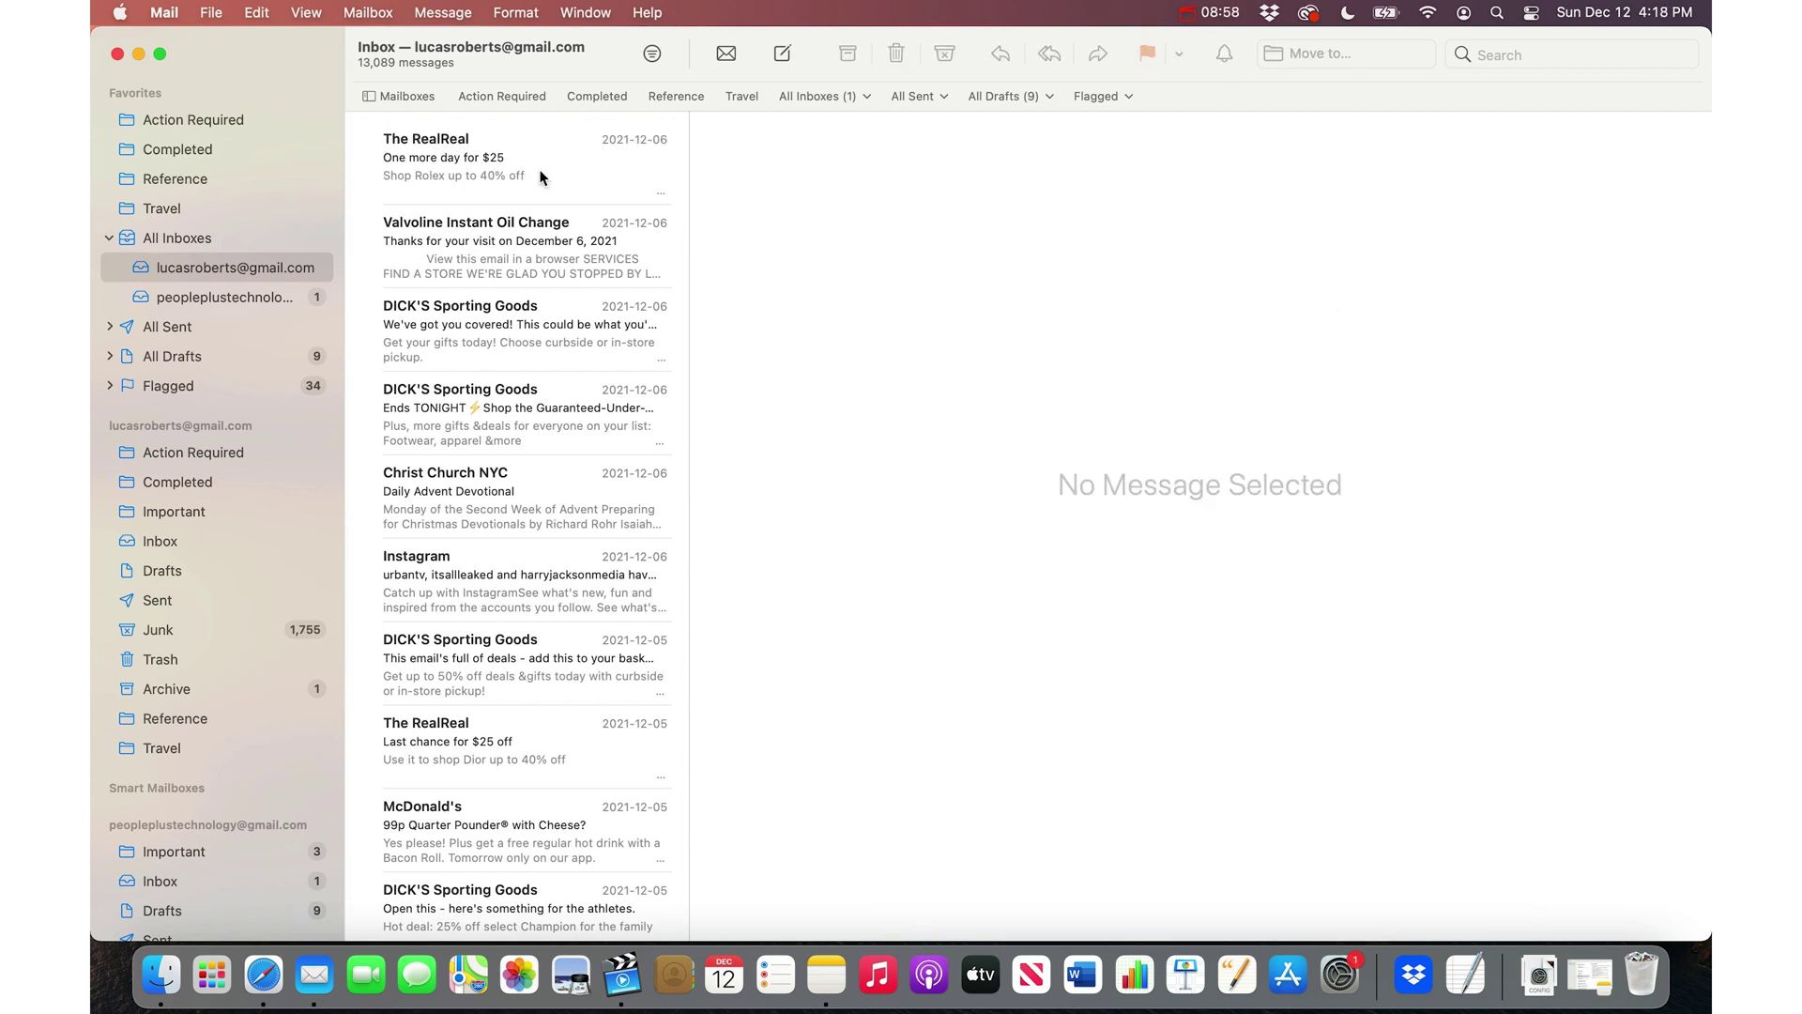
{"action": "left_click", "coordinate": [267, 12]}
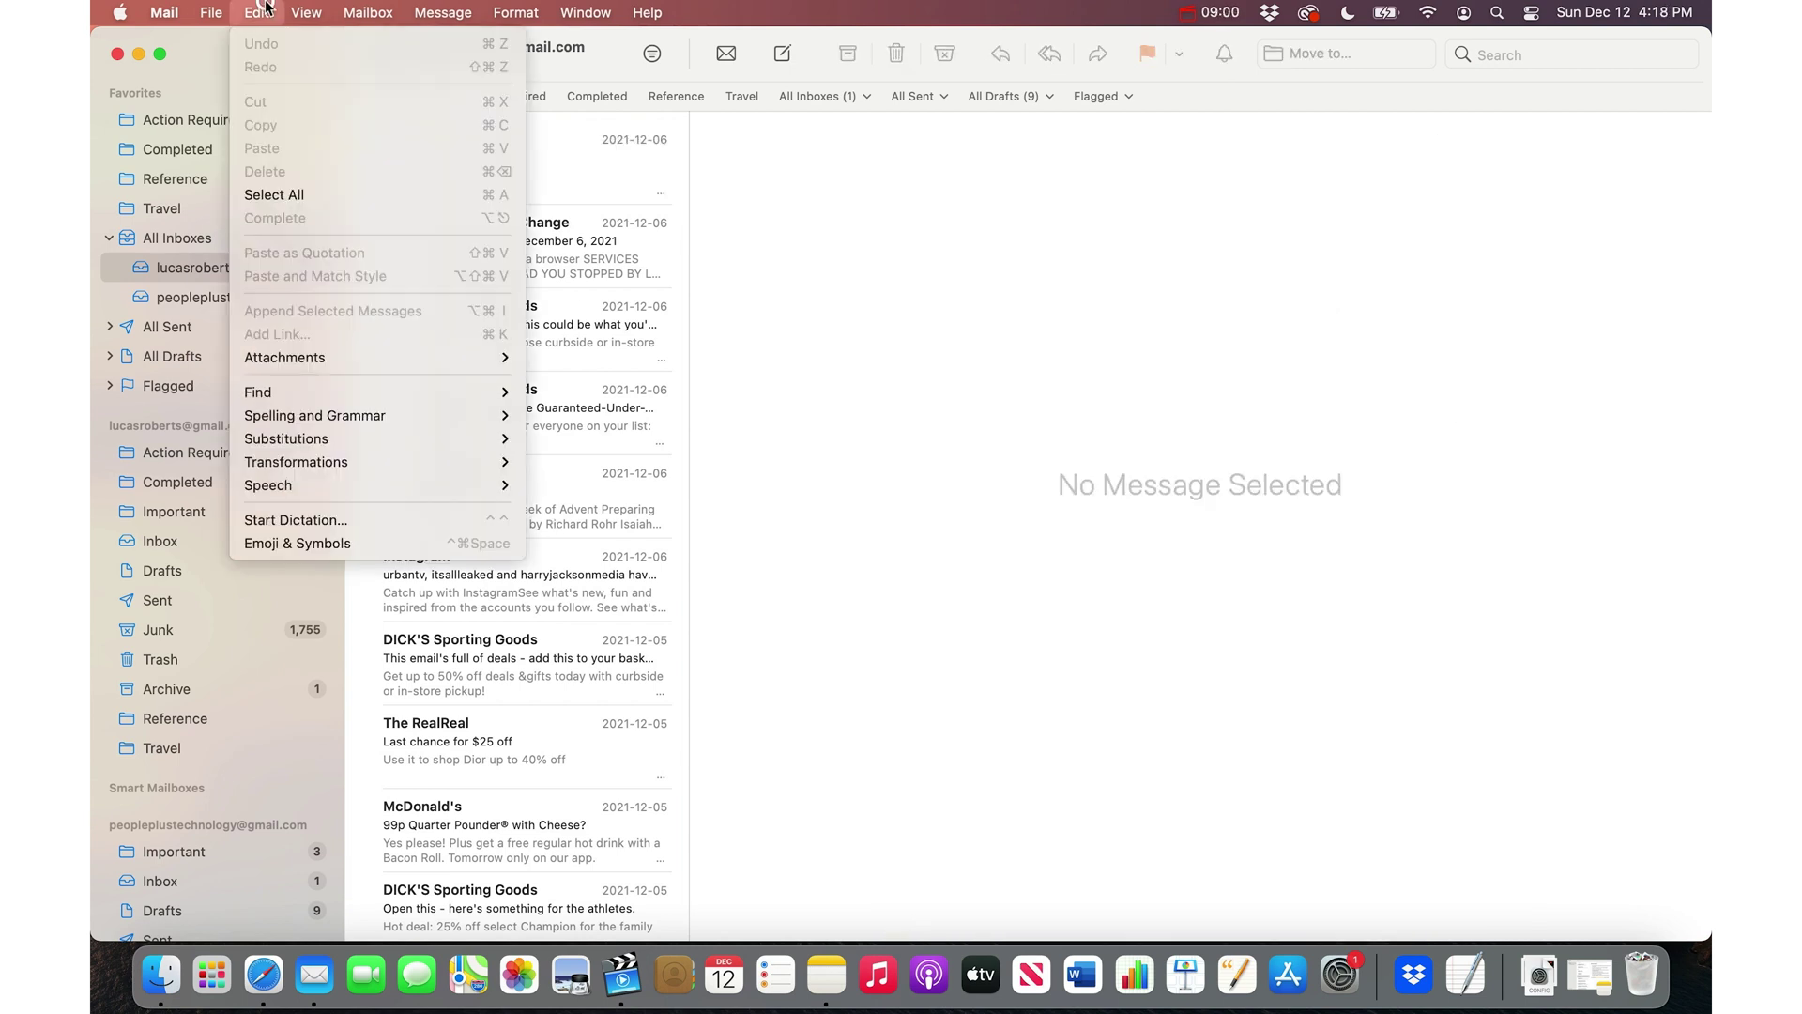
{"action": "left_click", "coordinate": [280, 193]}
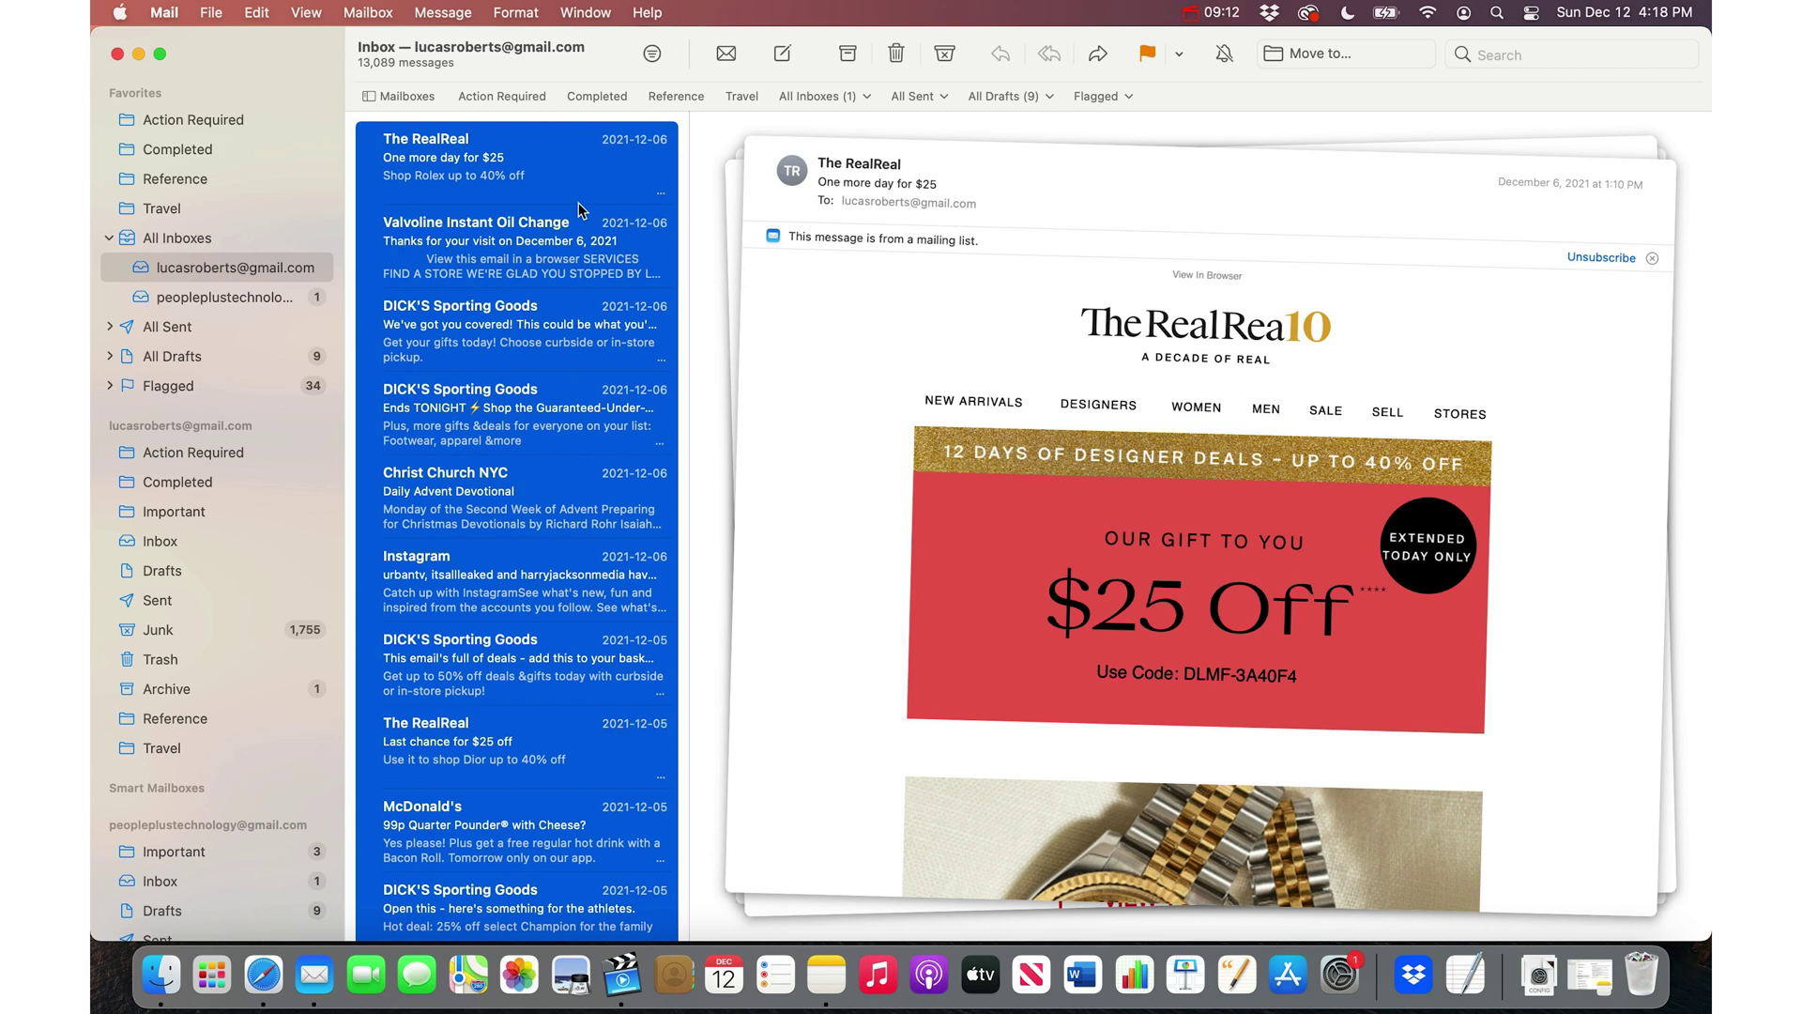
{"action": "key", "text": "super+h"}
{"action": "left_click", "coordinate": [1341, 641]}
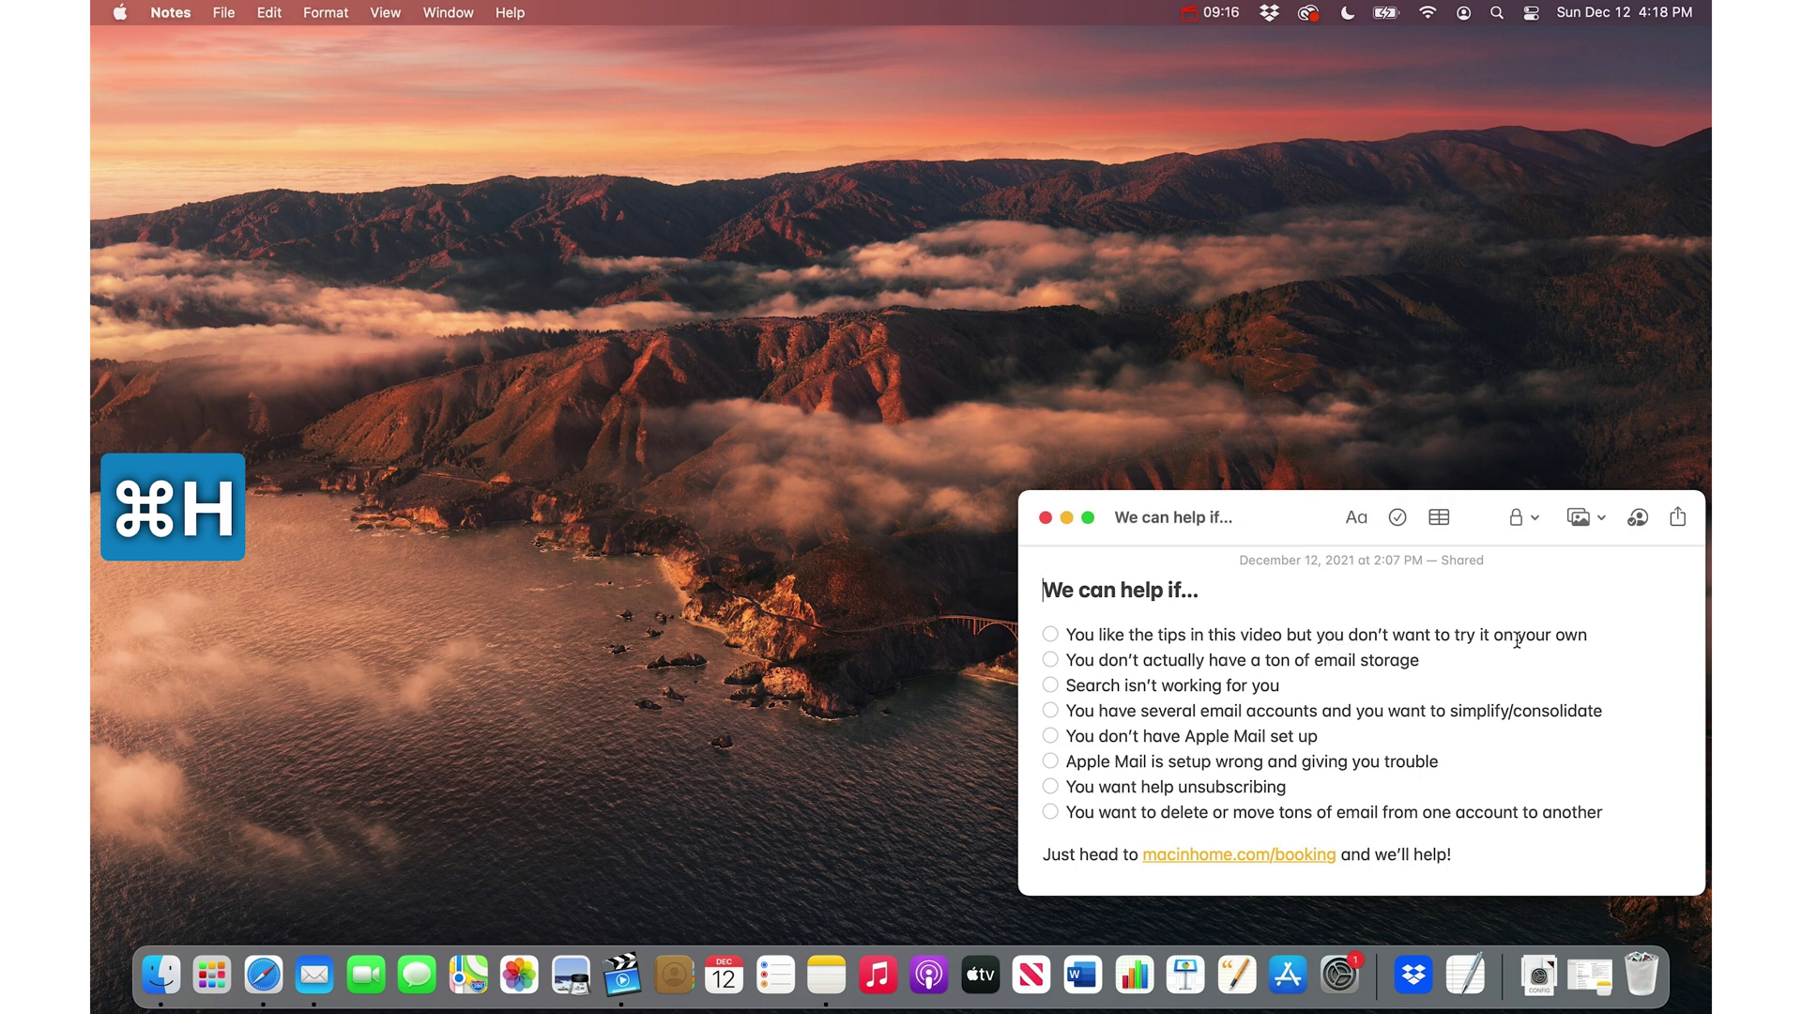
Tick the eight checklist circles in the 'We can help if...' note, top to bottom
{"action": "left_click", "coordinate": [1049, 635]}
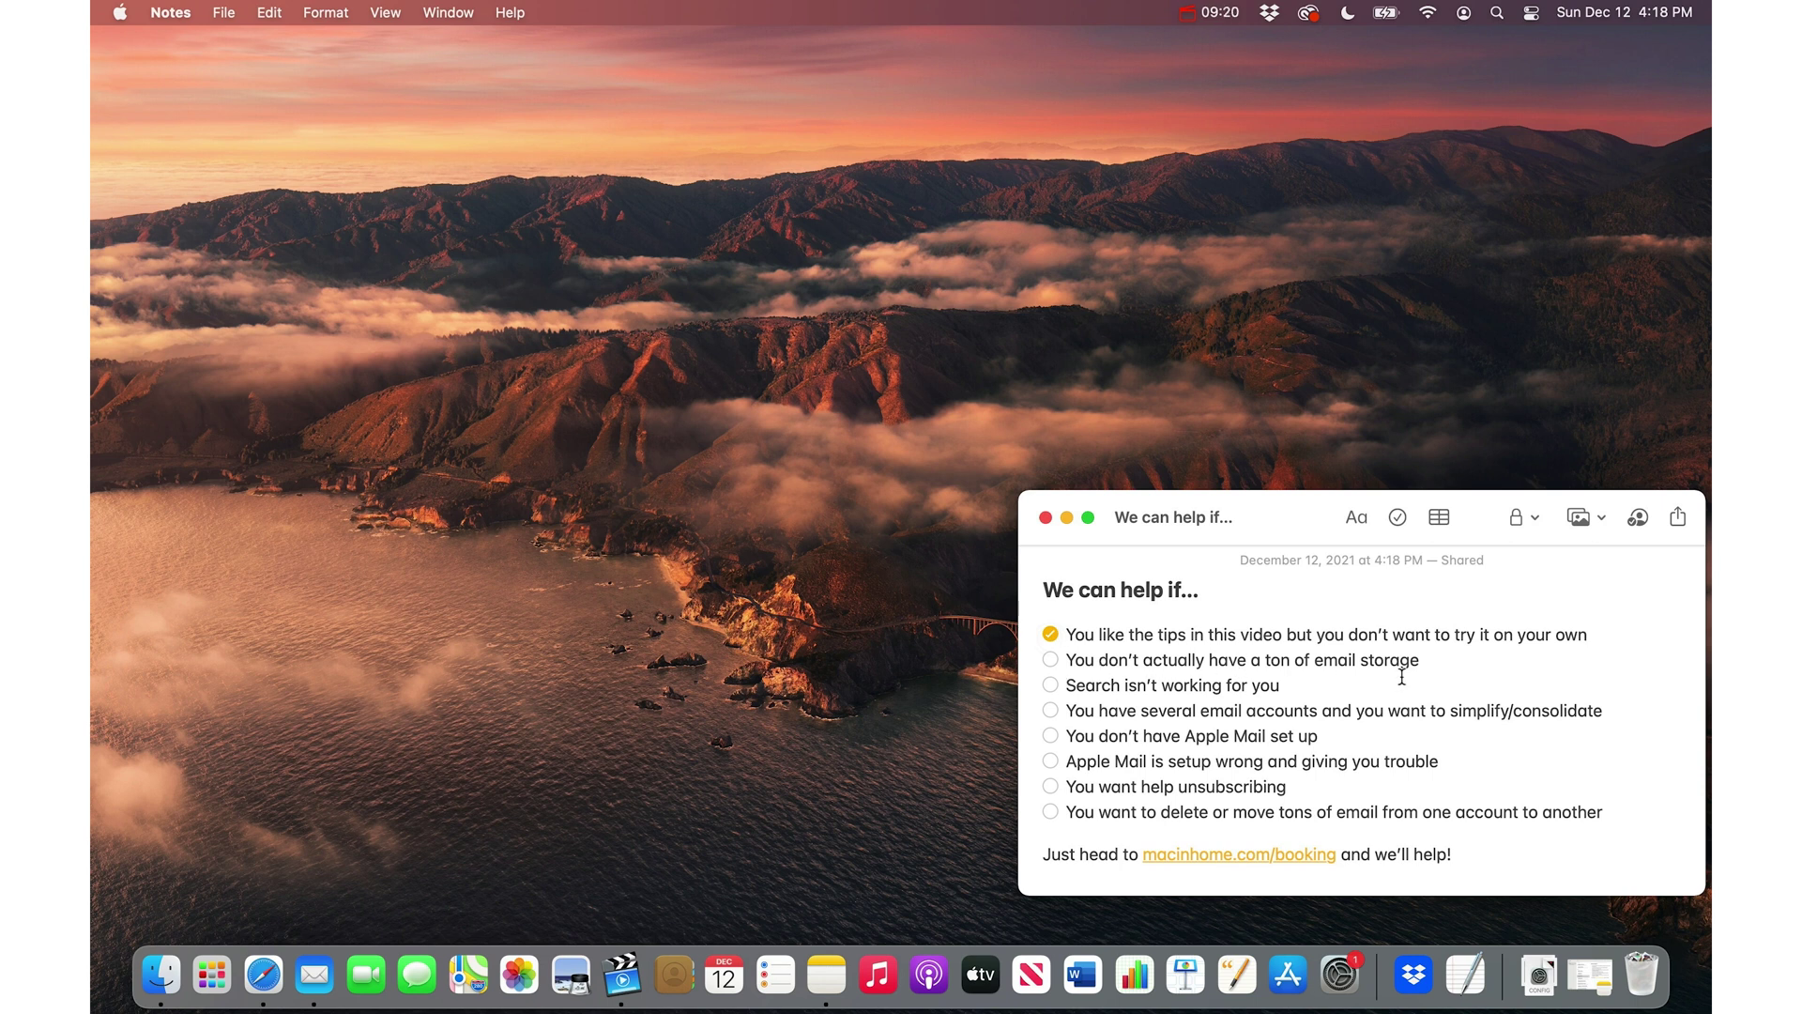
{"action": "left_click", "coordinate": [1050, 660]}
{"action": "left_click", "coordinate": [1051, 686]}
{"action": "left_click", "coordinate": [1051, 711]}
{"action": "left_click", "coordinate": [1052, 737]}
{"action": "left_click", "coordinate": [1051, 761]}
{"action": "left_click", "coordinate": [1050, 788]}
{"action": "left_click", "coordinate": [1049, 813]}
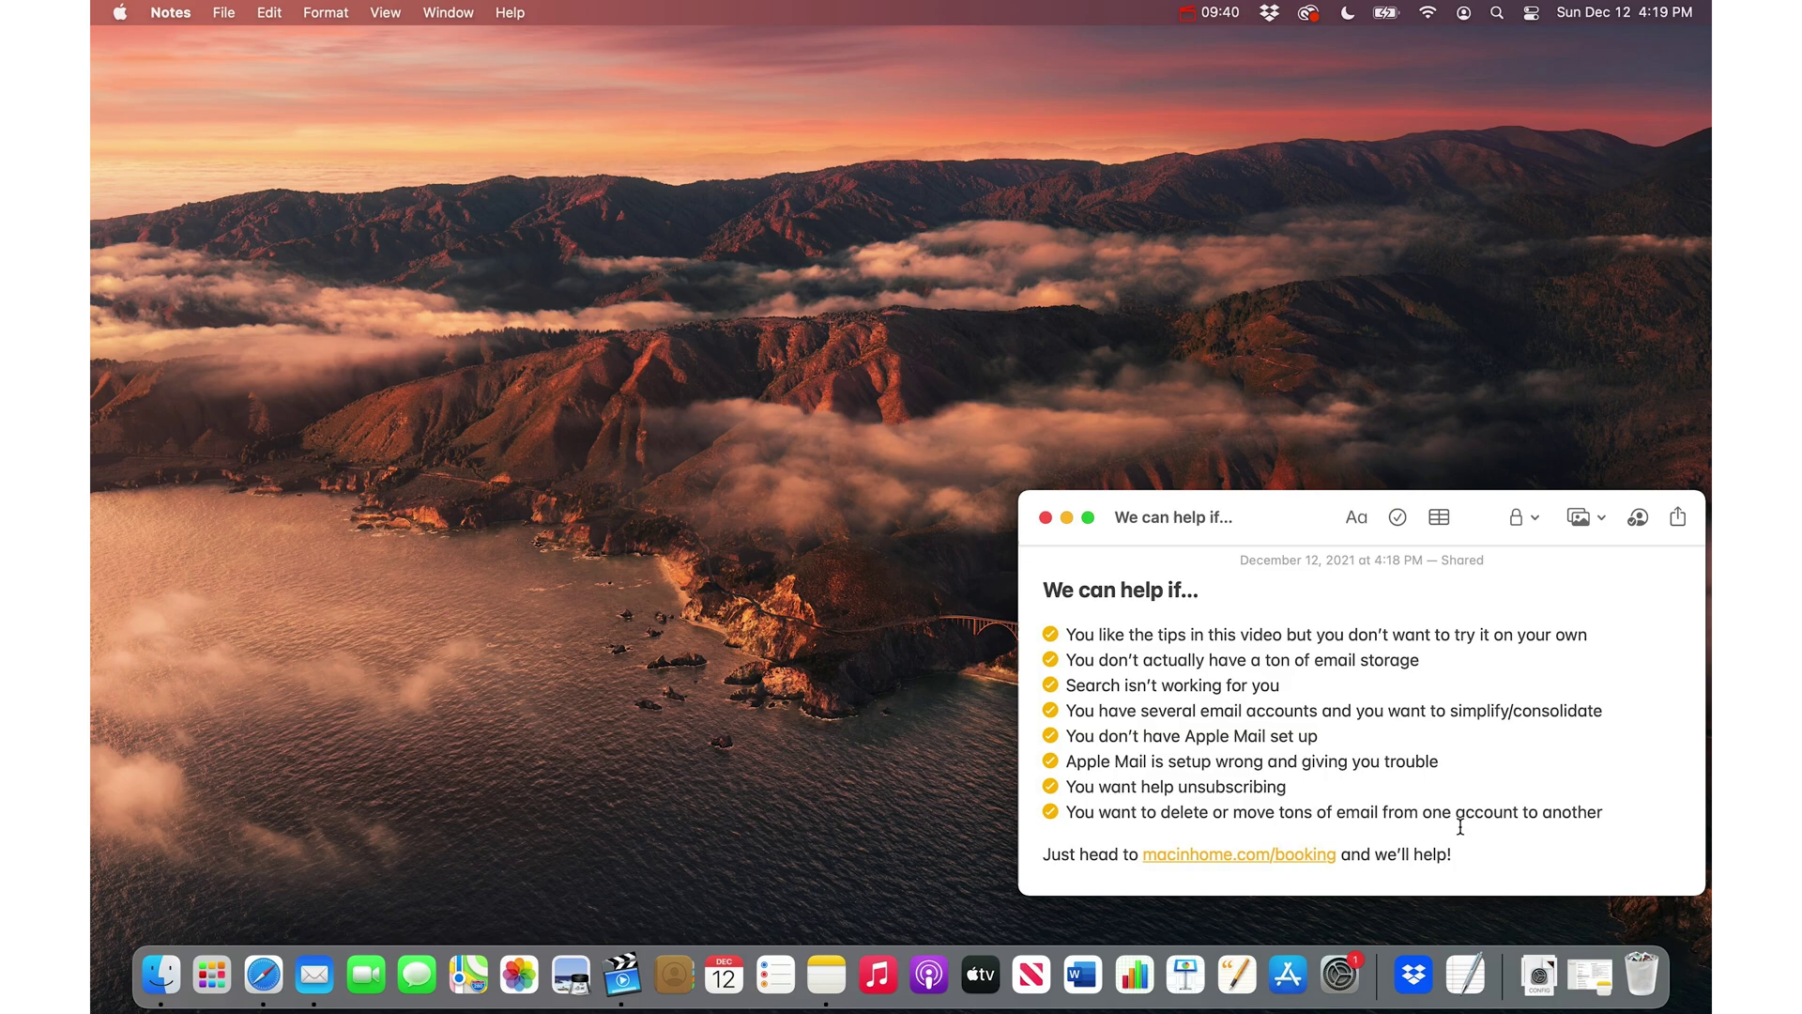